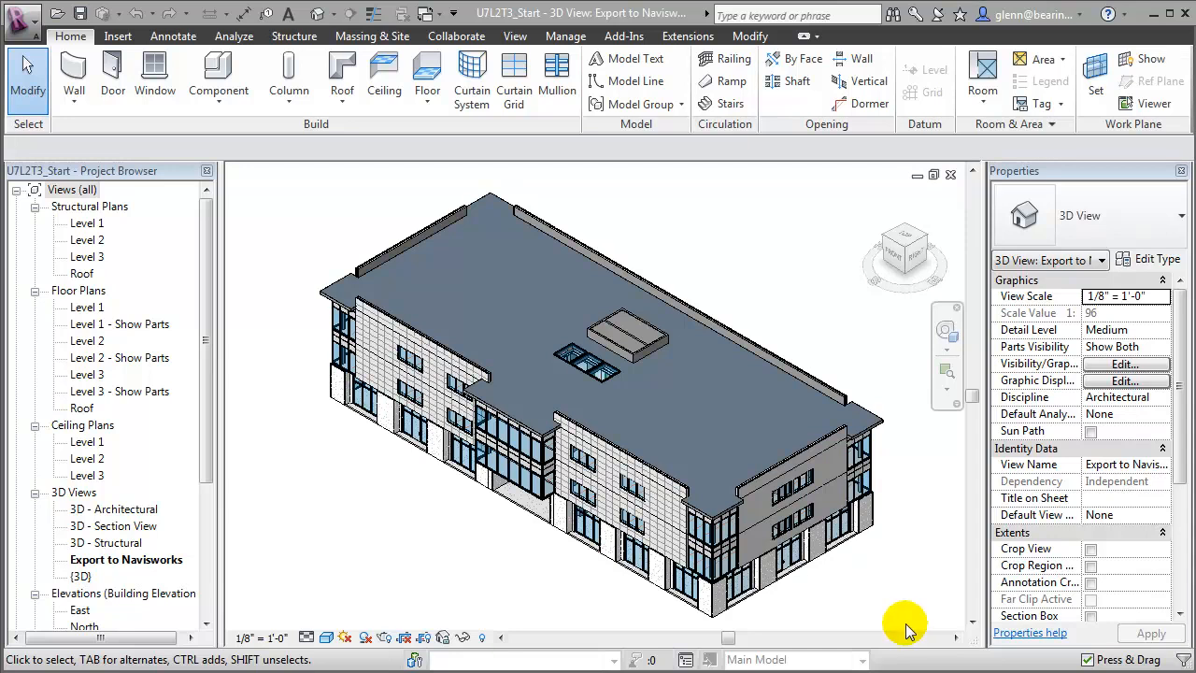
# Create a new shared parameter group named Materials Management in the current shared parameter file
pyautogui.click(551, 39)
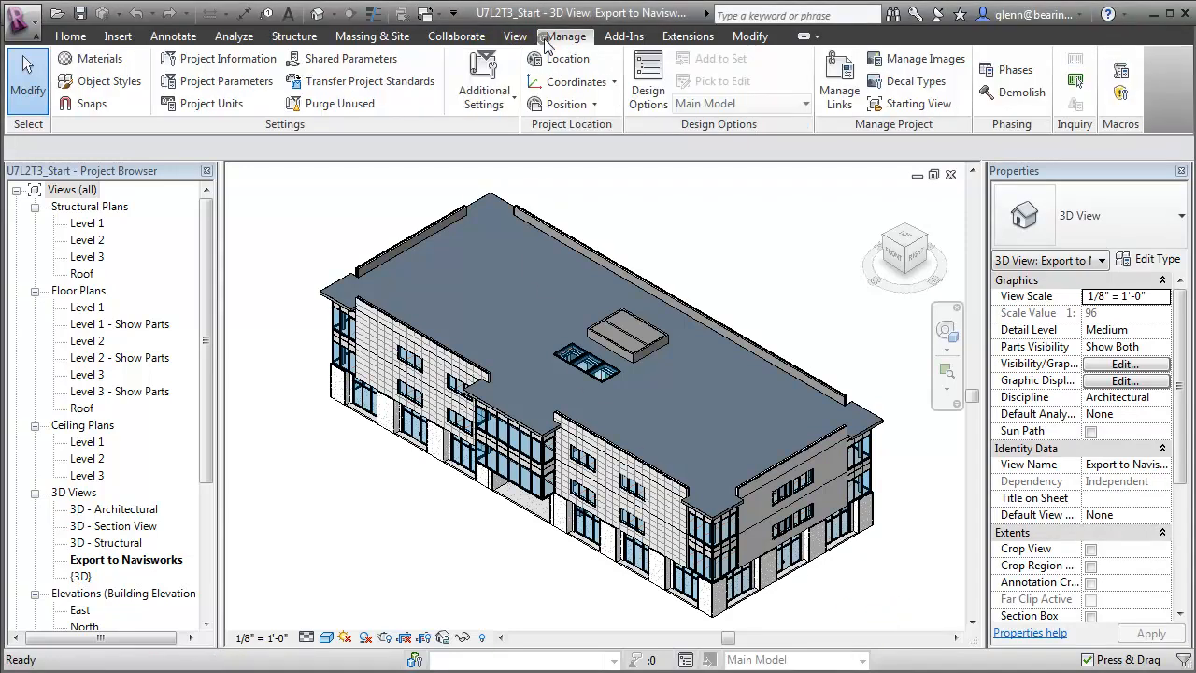
pyautogui.click(360, 59)
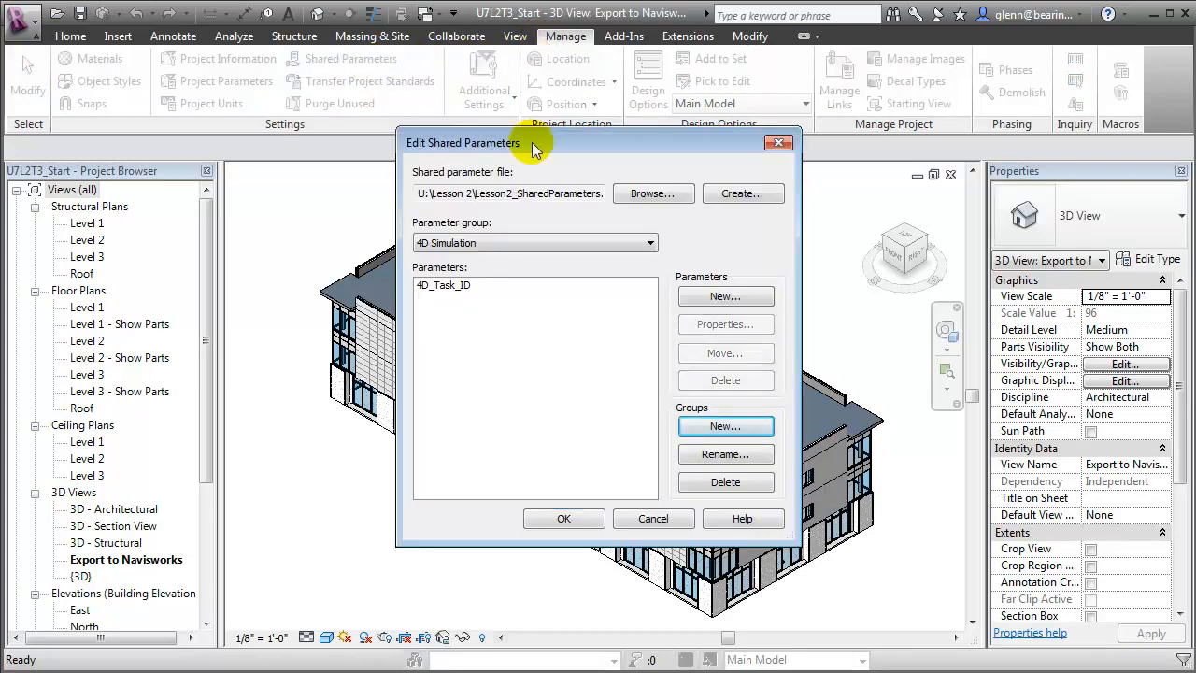
pyautogui.click(740, 425)
pyautogui.write('Materials Management')
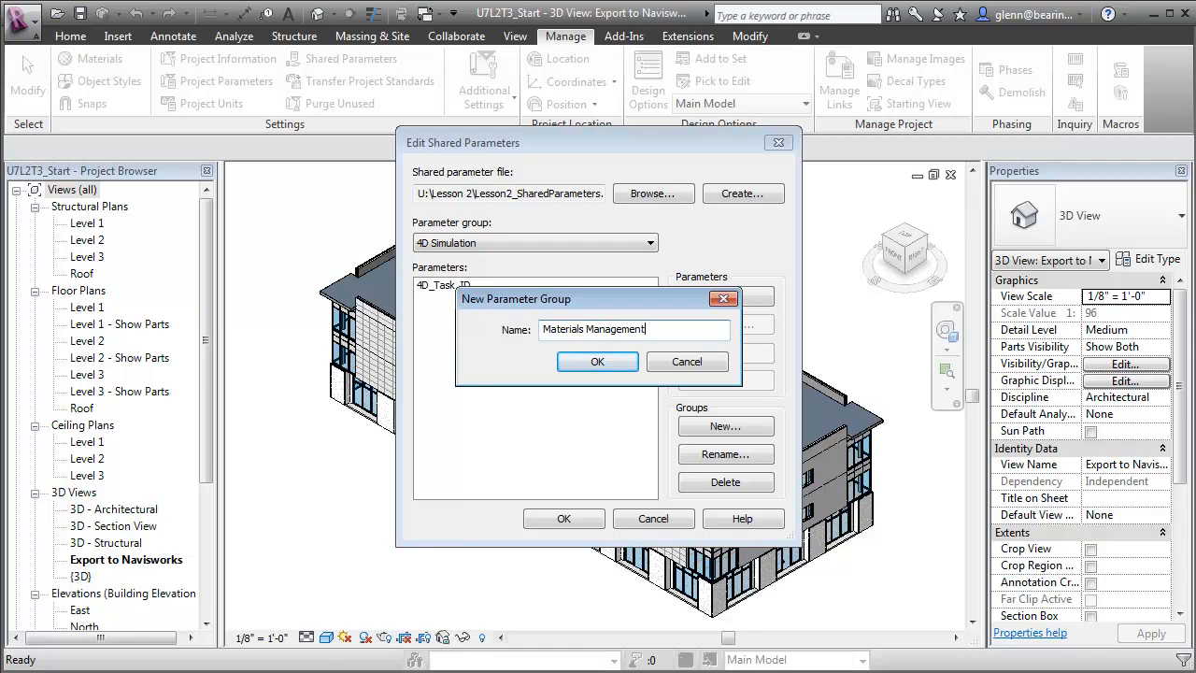
pyautogui.press('Return')
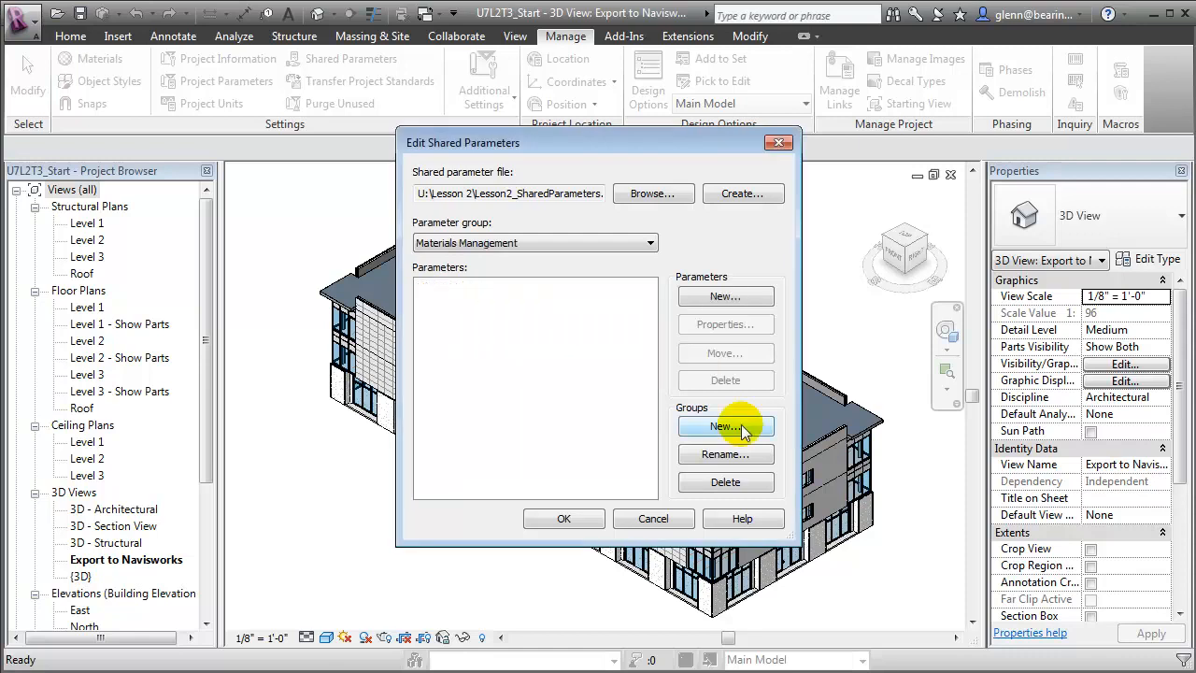
# Add a shared parameter named Material Order Date with the Text type to the Materials Management group
pyautogui.click(729, 299)
pyautogui.write('M')
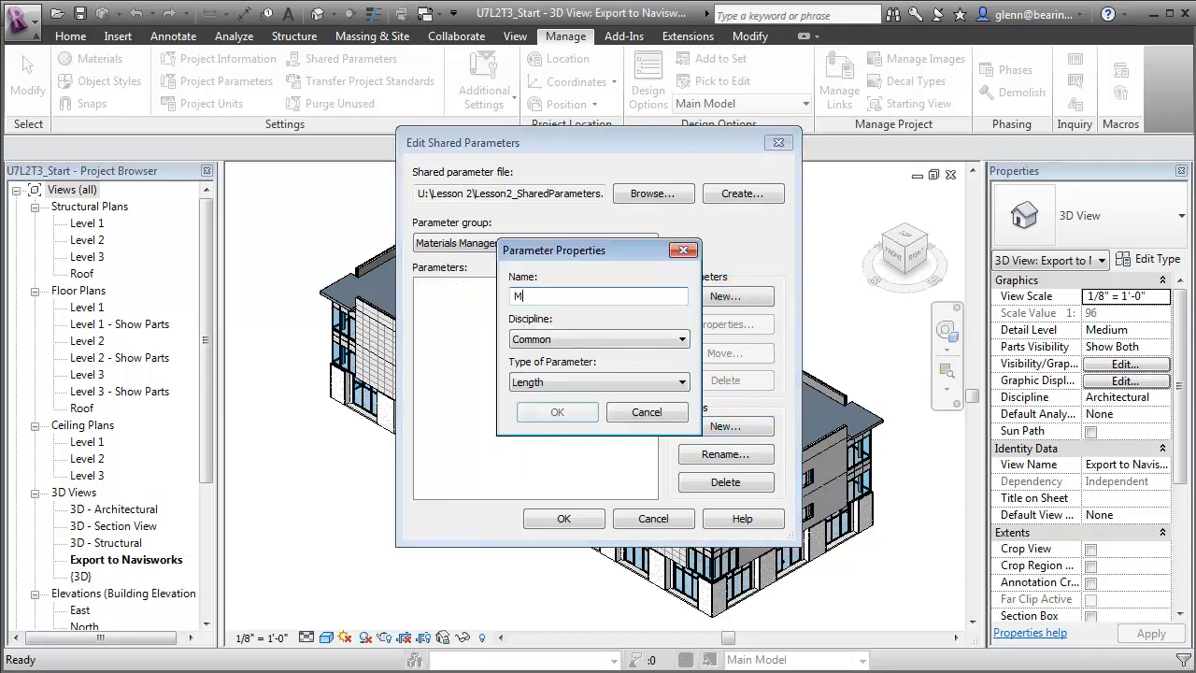
pyautogui.write('aterial Order Date')
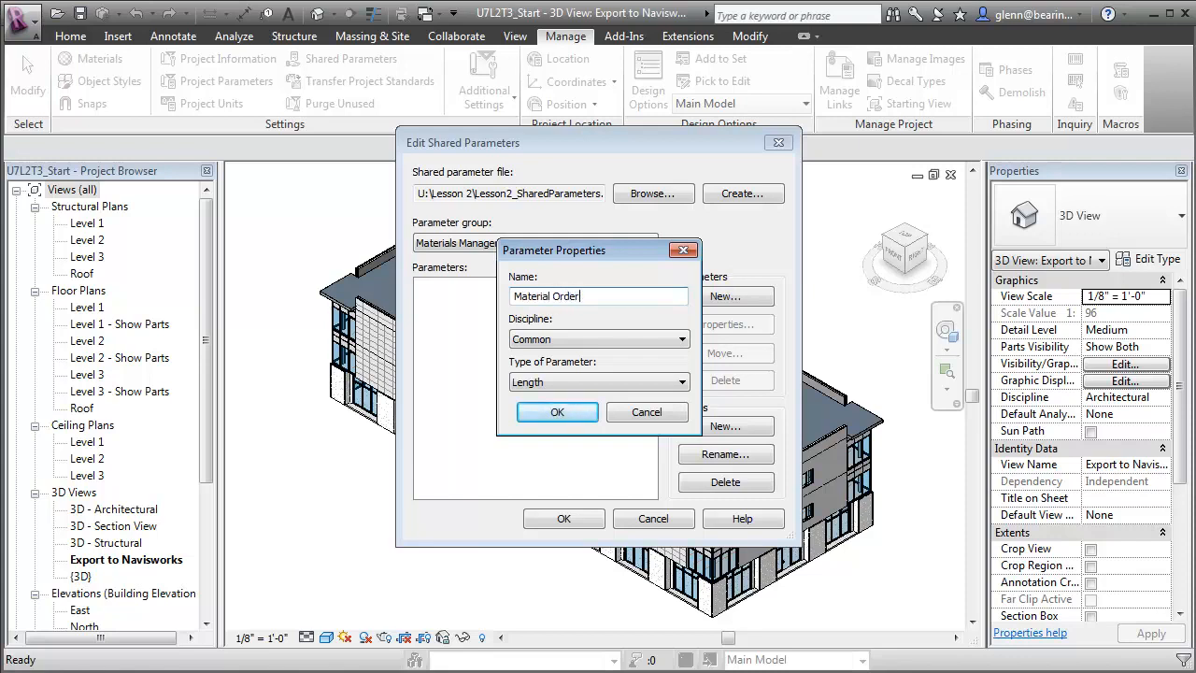
pyautogui.click(682, 382)
pyautogui.click(620, 398)
pyautogui.click(579, 413)
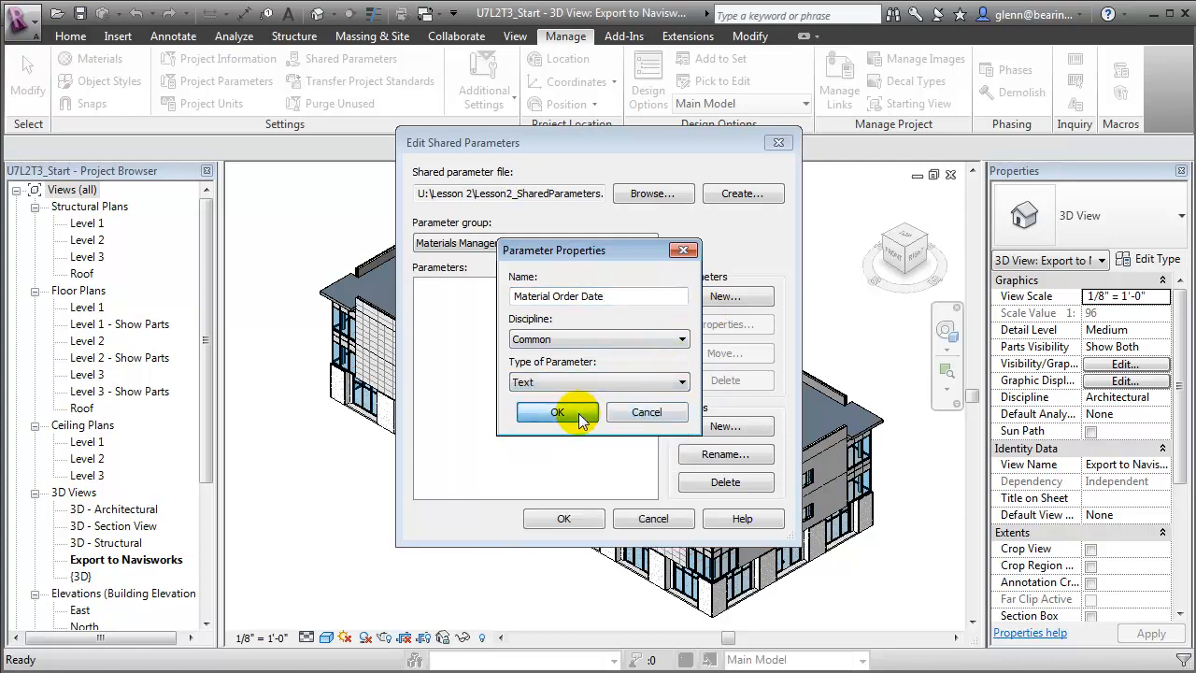
# Add a shared parameter named Material Order Status with the Text type to the Materials Management group
pyautogui.click(711, 301)
pyautogui.write('Material Order Status')
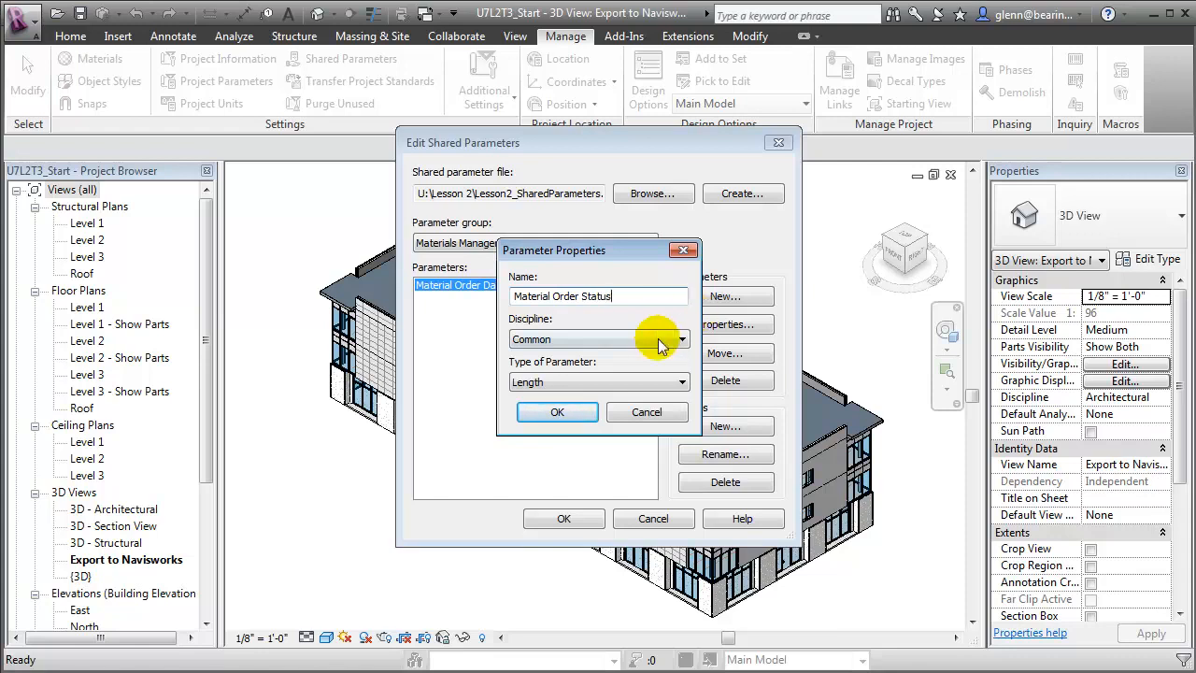
pyautogui.click(596, 383)
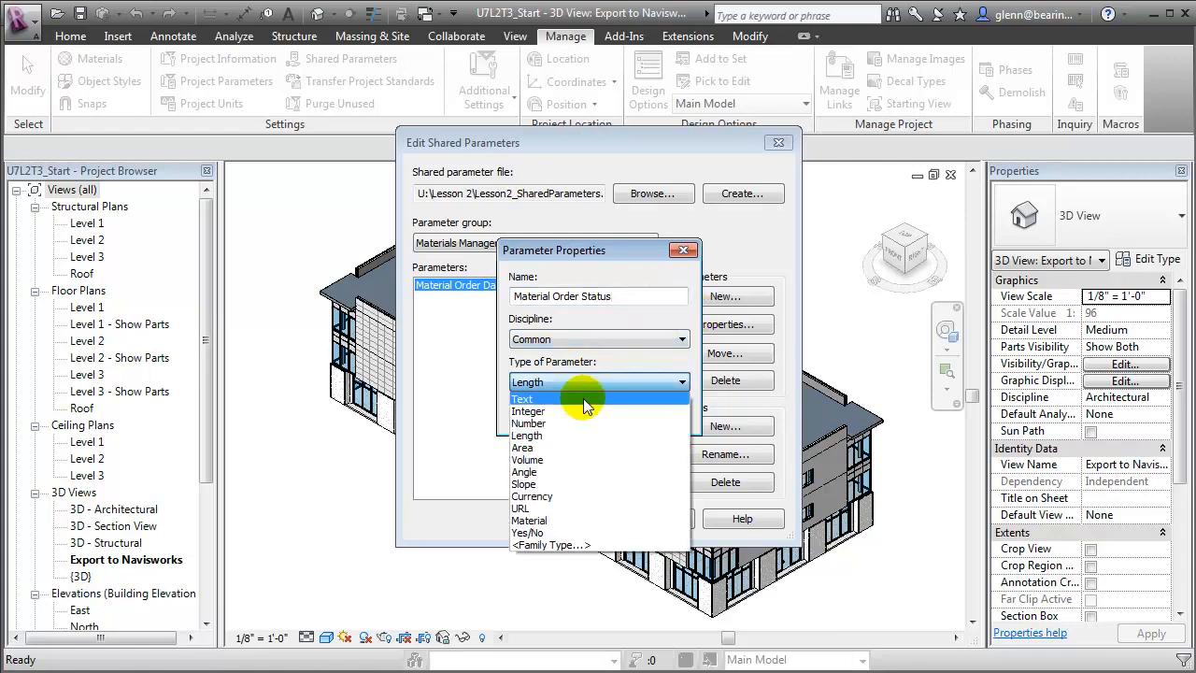
pyautogui.click(584, 399)
pyautogui.click(582, 412)
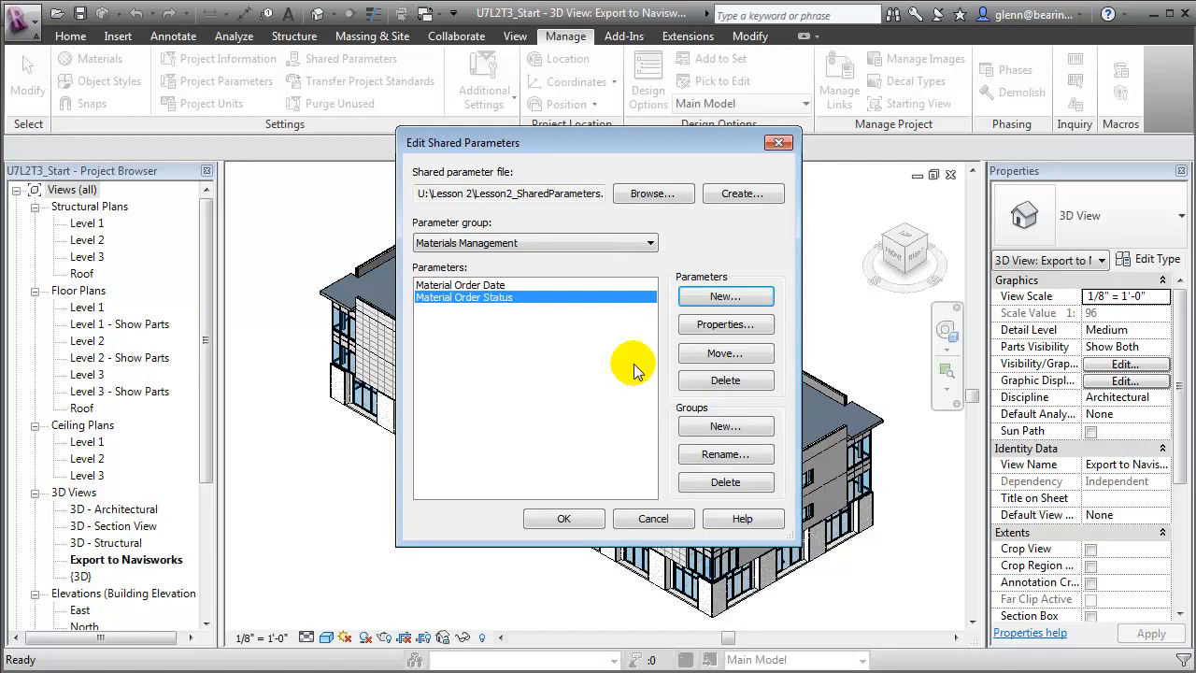
# Add a shared parameter named Material Delivery Date with the Text type to the Materials Management group
pyautogui.click(715, 299)
pyautogui.write('Material Delivery Date')
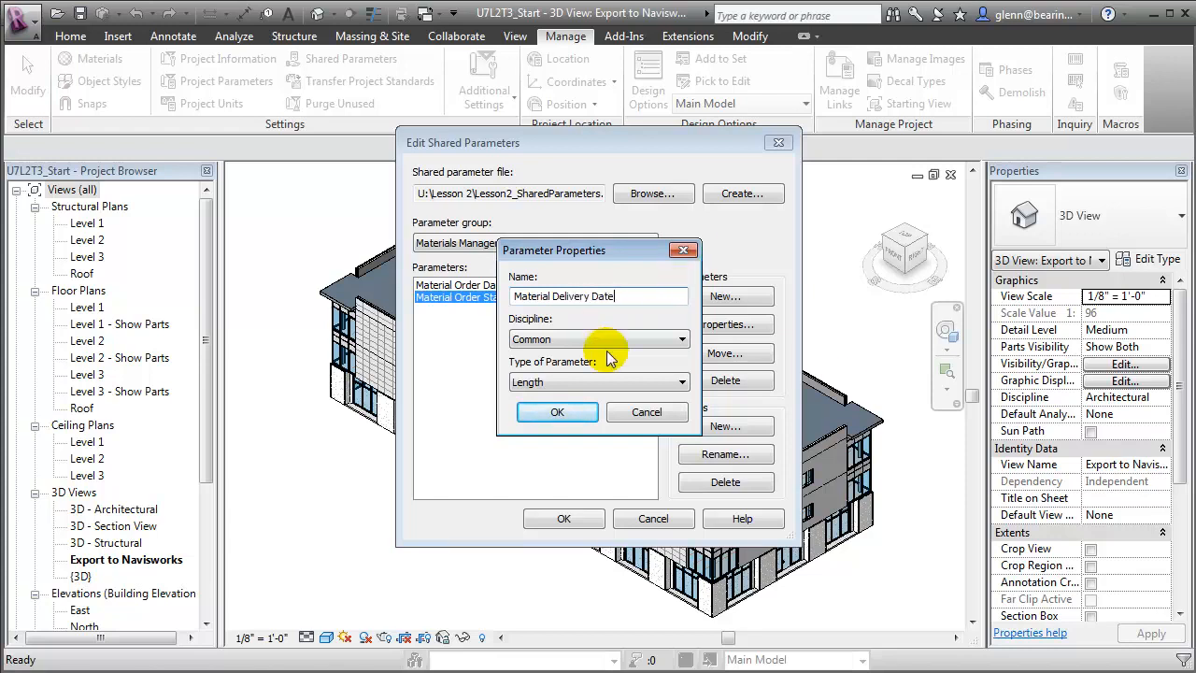
pyautogui.click(606, 382)
pyautogui.click(599, 404)
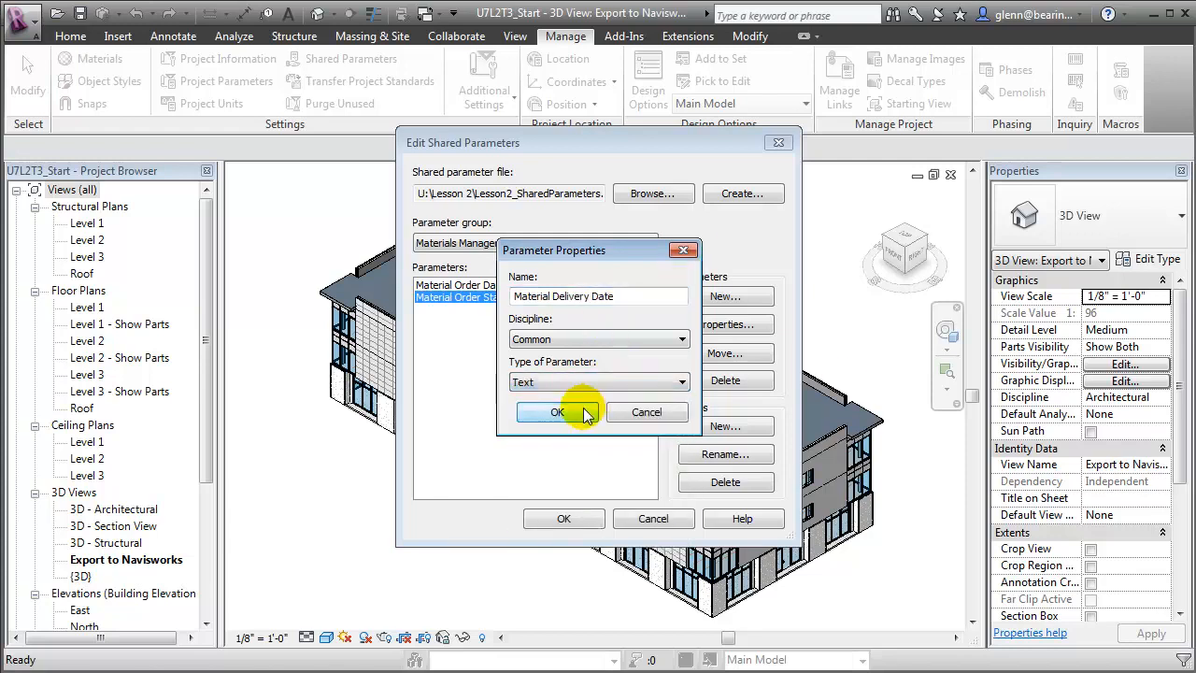
pyautogui.click(582, 409)
# Add a shared parameter named Material Delivery Status with the Text type to the Materials Management group
pyautogui.click(725, 301)
pyautogui.write('Material Delivery Status')
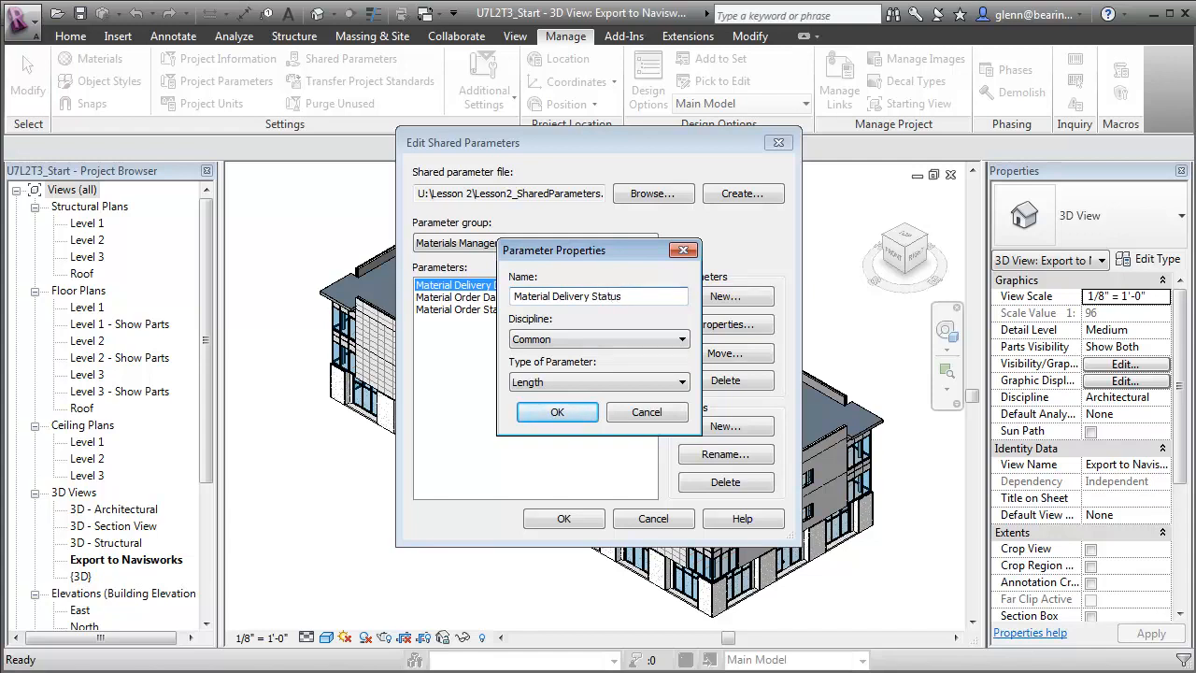
pyautogui.click(610, 381)
pyautogui.click(603, 394)
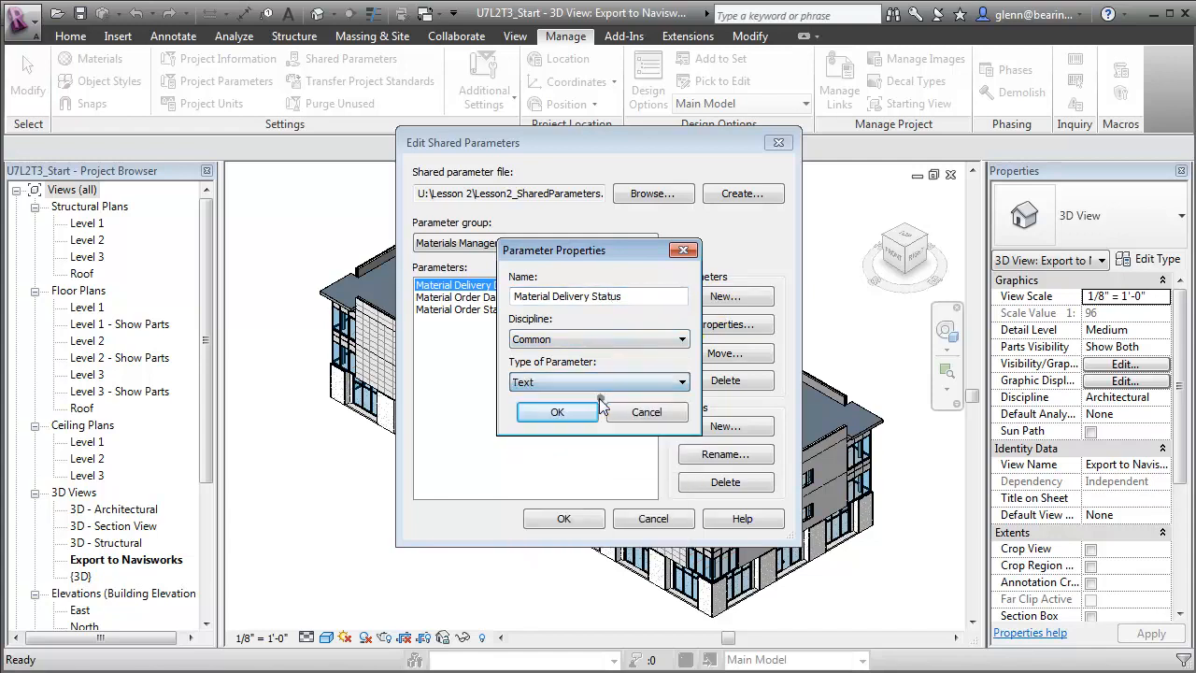
pyautogui.click(561, 410)
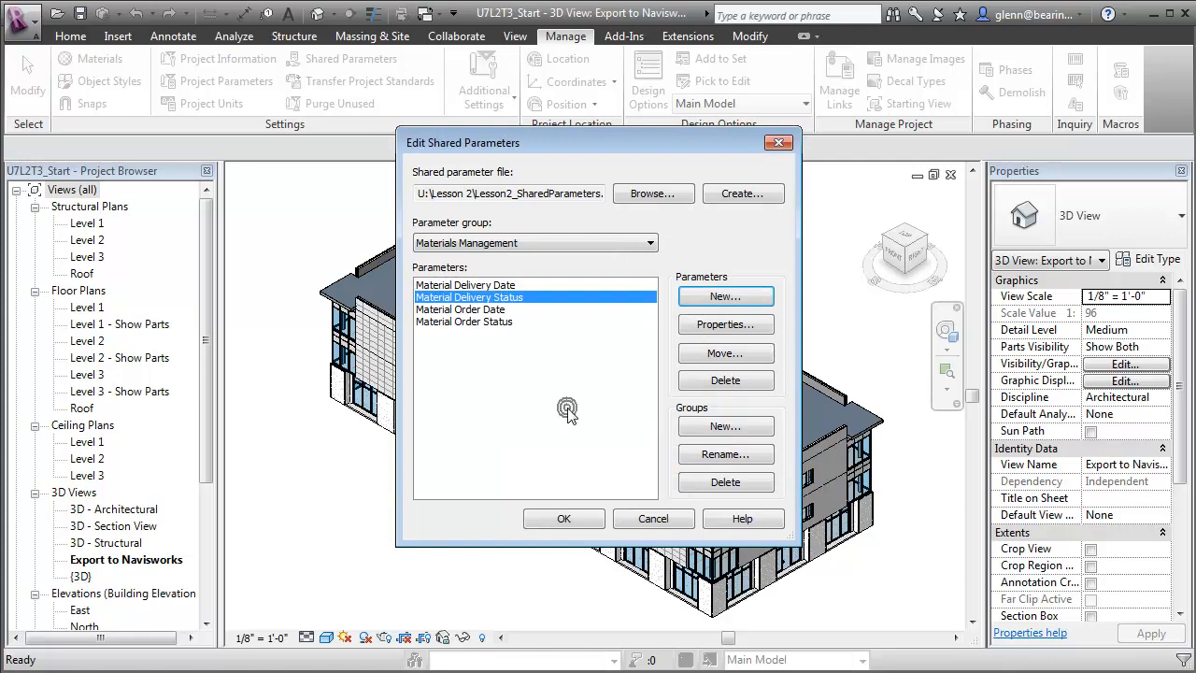
# Add a Text shared parameter named Material Location to the Materials Management group and accept the shared parameter edits
pyautogui.click(726, 296)
pyautogui.write('Material Location')
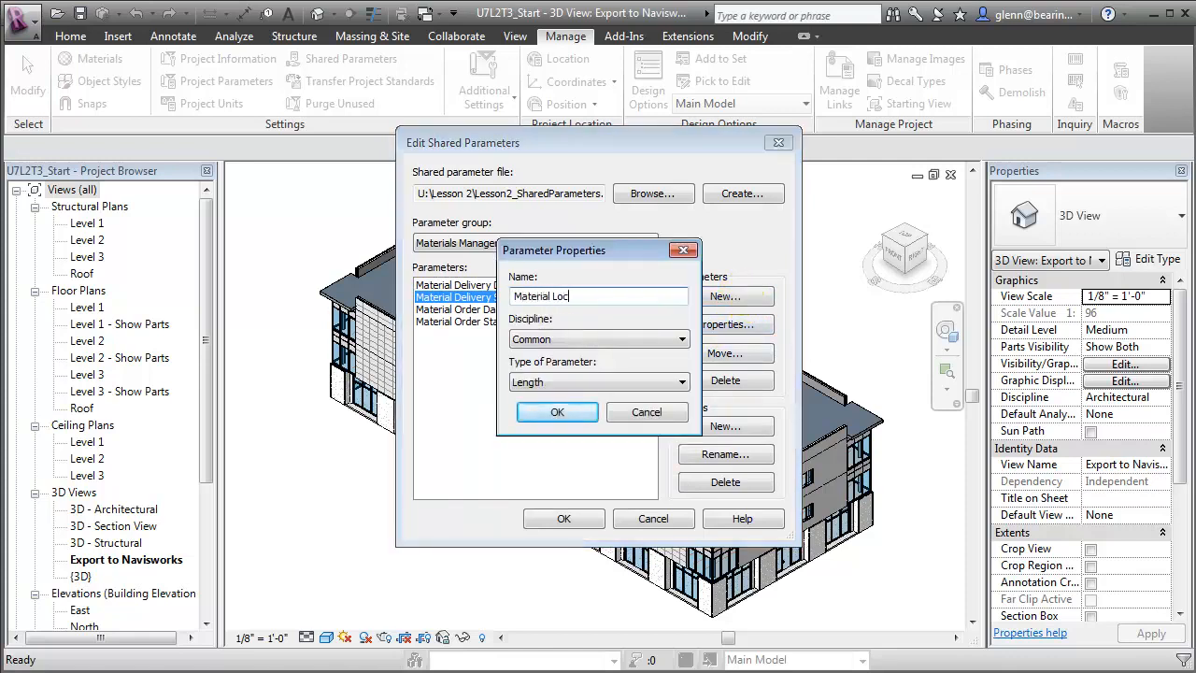
pyautogui.click(547, 381)
pyautogui.click(542, 396)
pyautogui.click(560, 412)
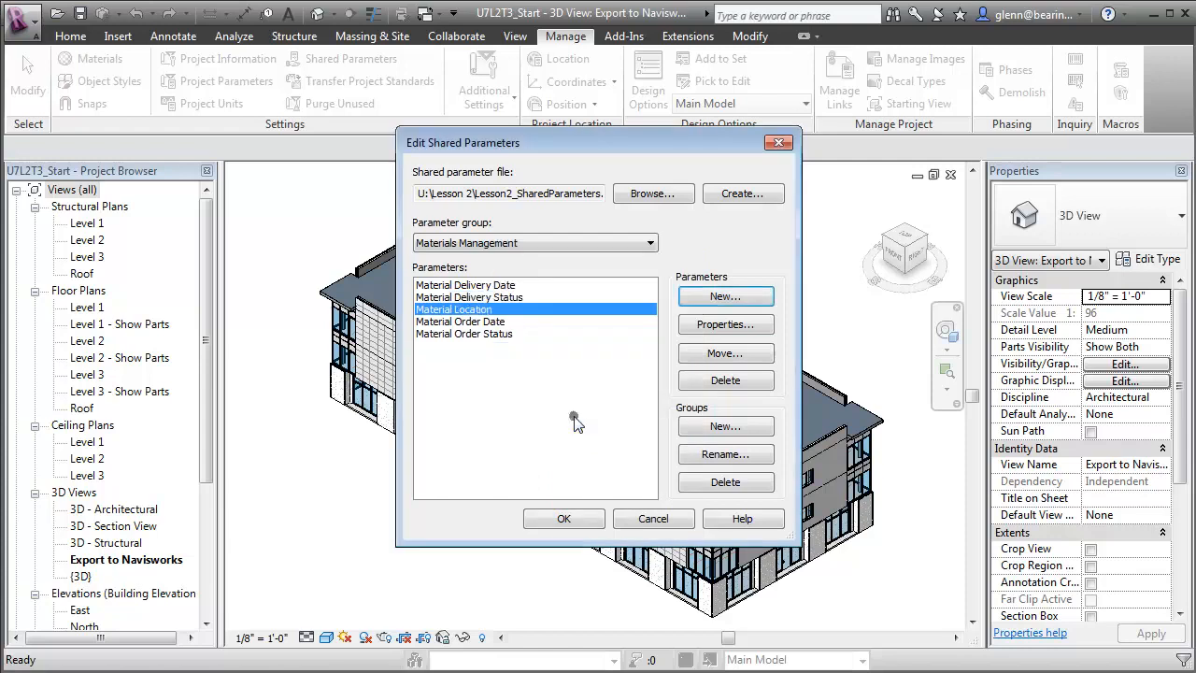
pyautogui.click(563, 518)
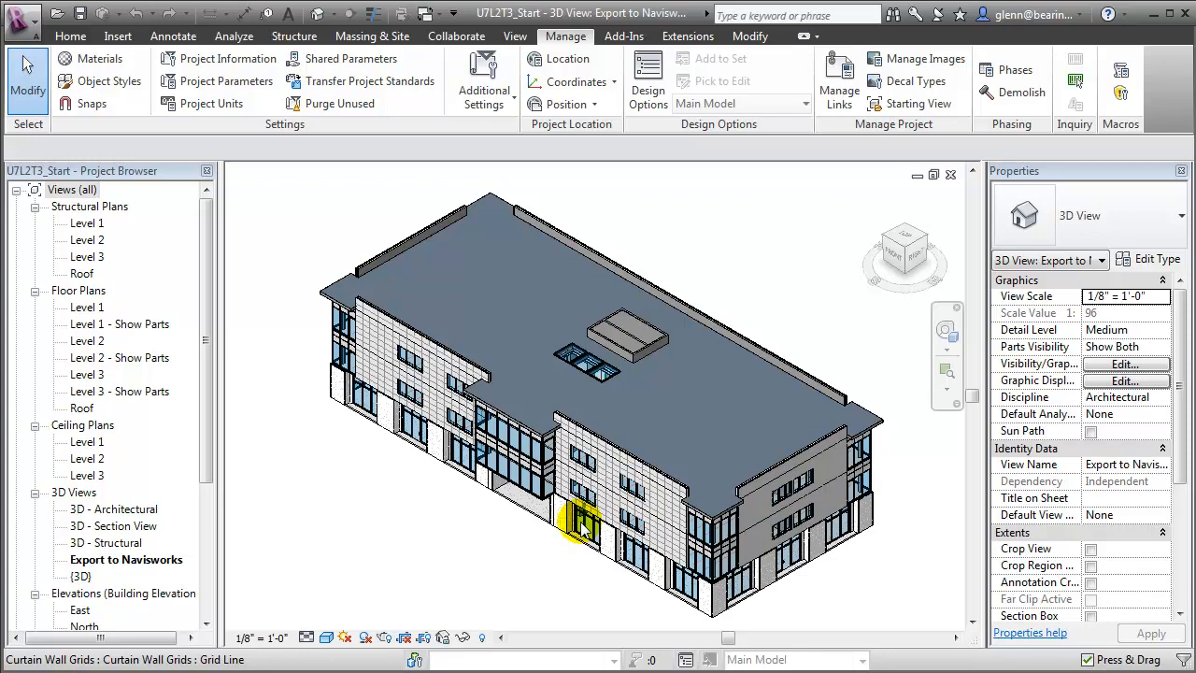
# Start a new project parameter based on the shared parameter Material Order Date from the Materials Management group
pyautogui.click(252, 91)
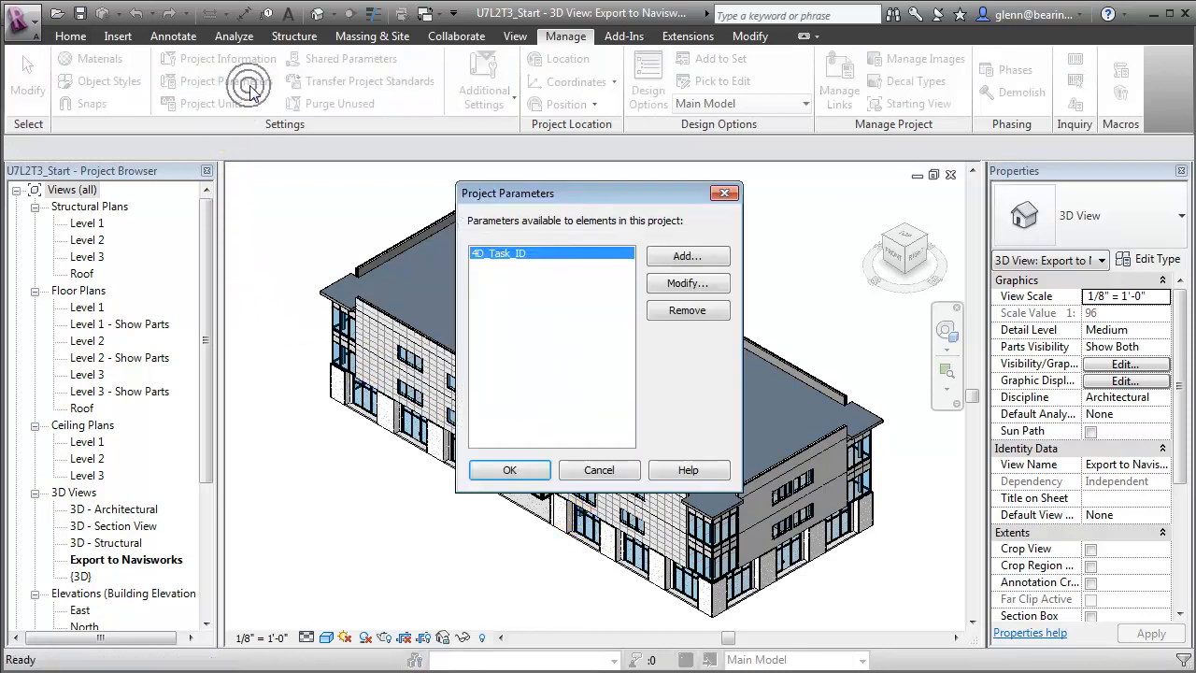
pyautogui.click(675, 258)
pyautogui.click(377, 233)
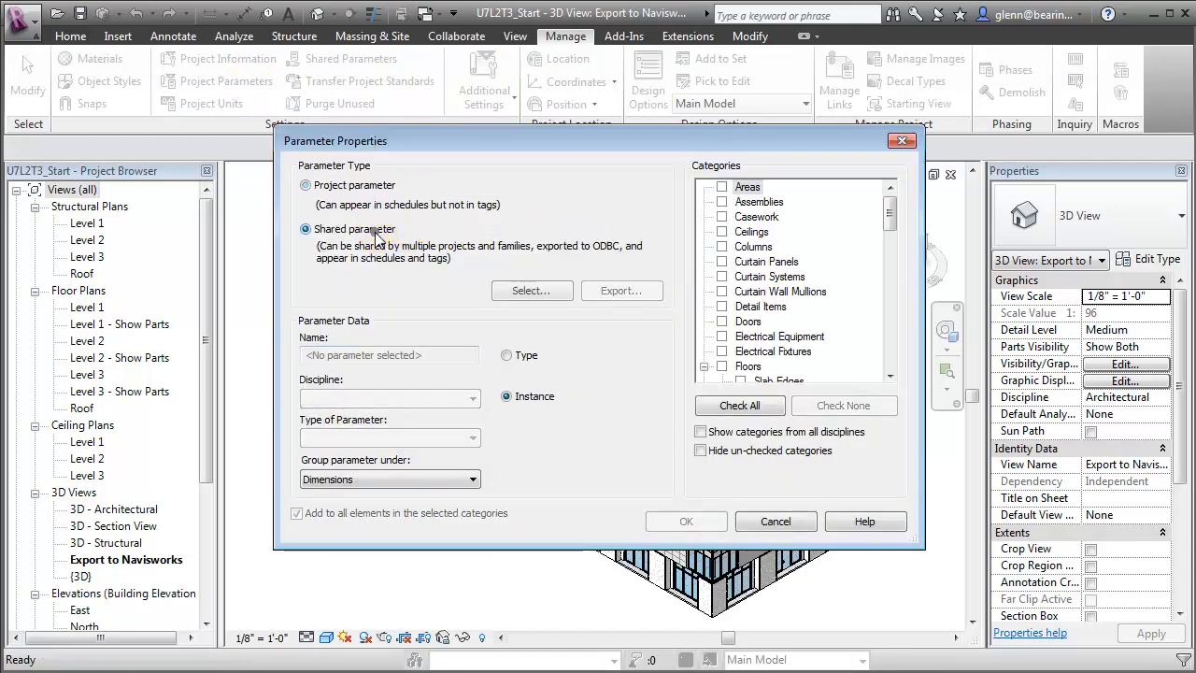
pyautogui.click(525, 290)
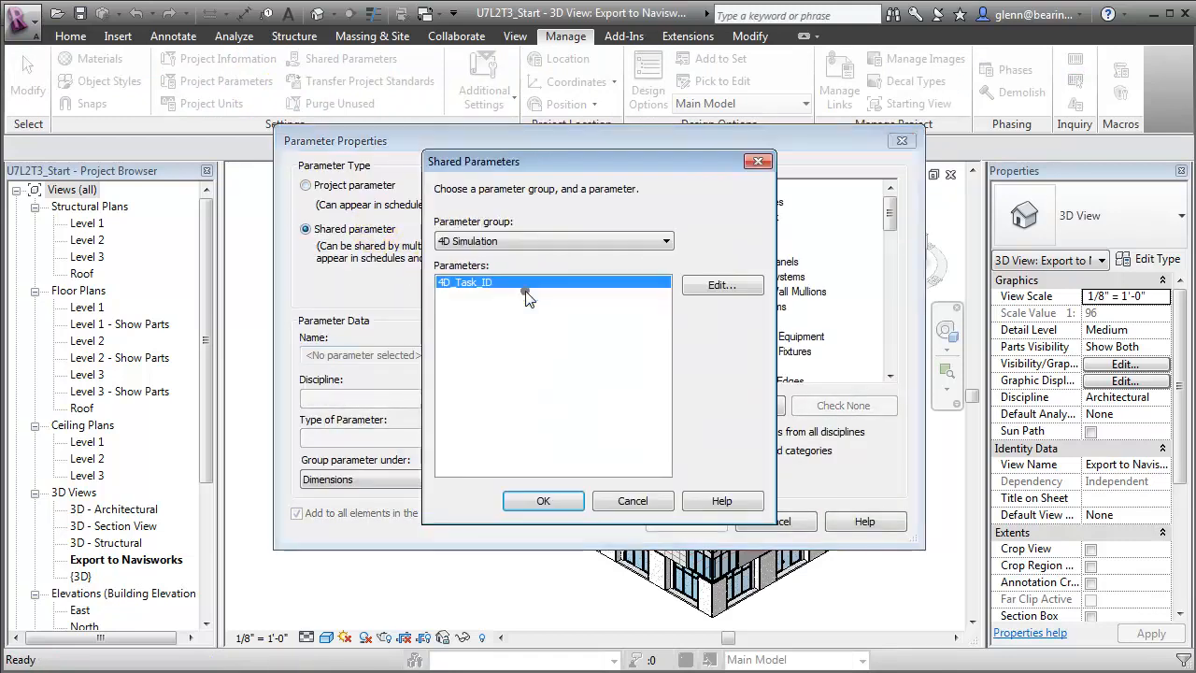
pyautogui.click(505, 241)
pyautogui.click(501, 270)
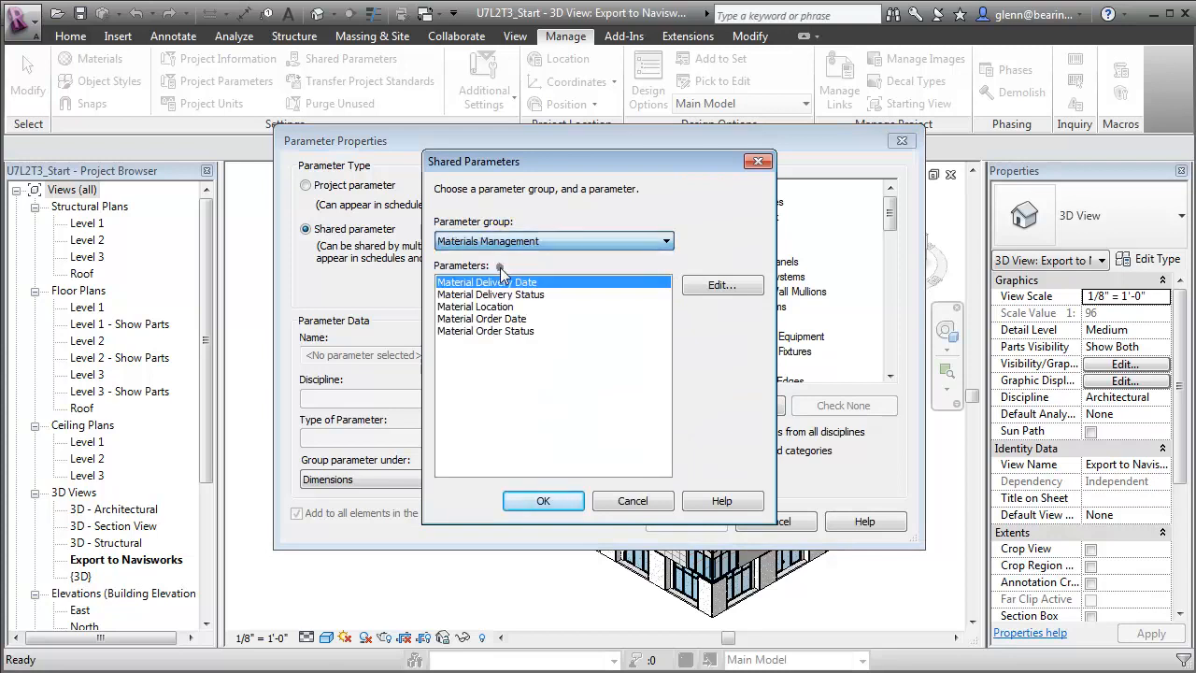
pyautogui.click(509, 318)
pyautogui.click(544, 498)
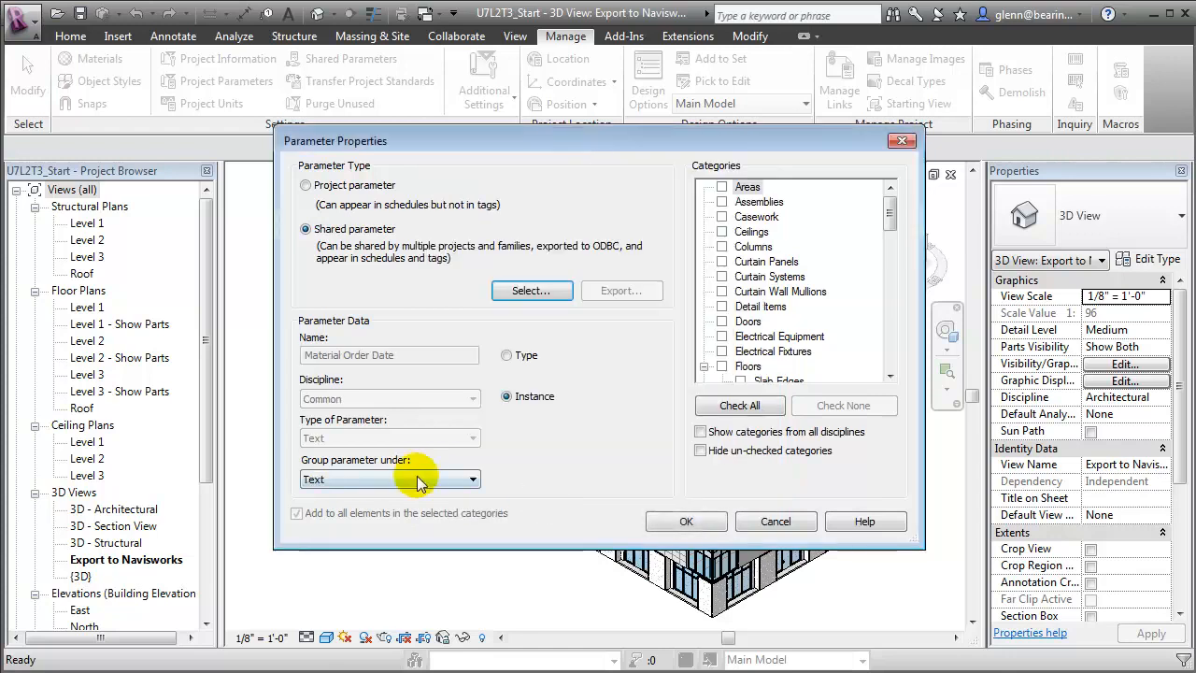
# Group Material Order Date under Construction and assign it to the Structural Columns and Structural Framing categories
pyautogui.click(419, 479)
pyautogui.scroll(4, 416, 476)
pyautogui.moveTo(474, 585); pyautogui.dragTo(475, 524)
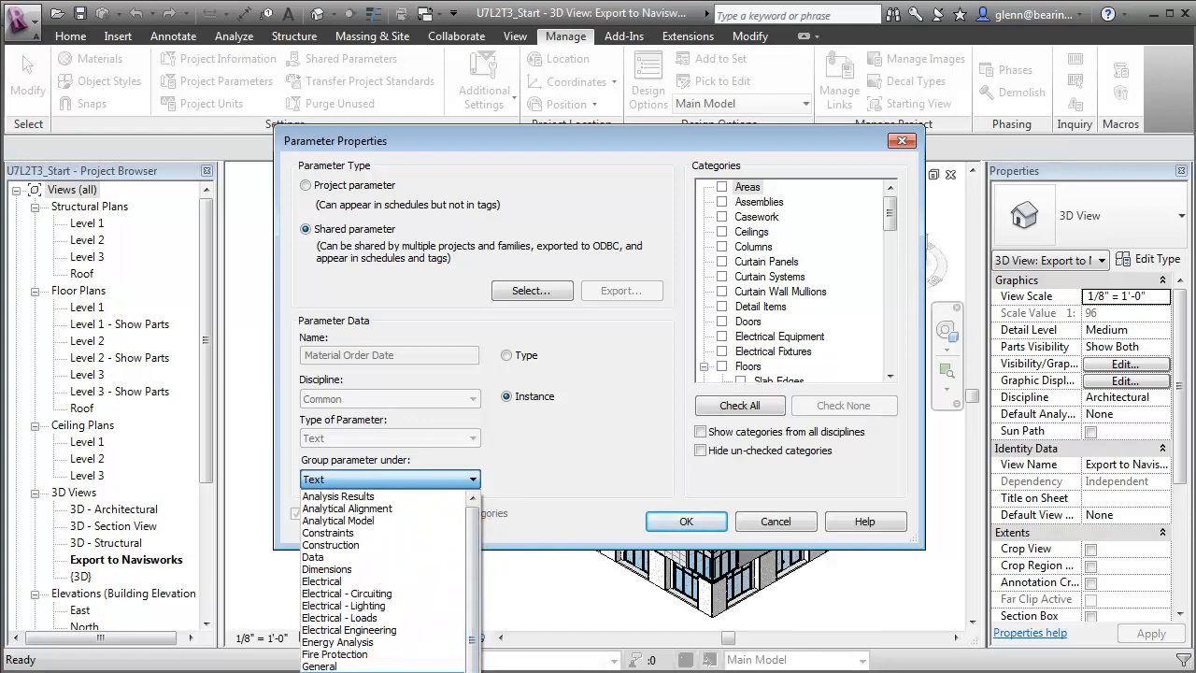
pyautogui.click(360, 545)
pyautogui.moveTo(893, 221); pyautogui.dragTo(892, 362)
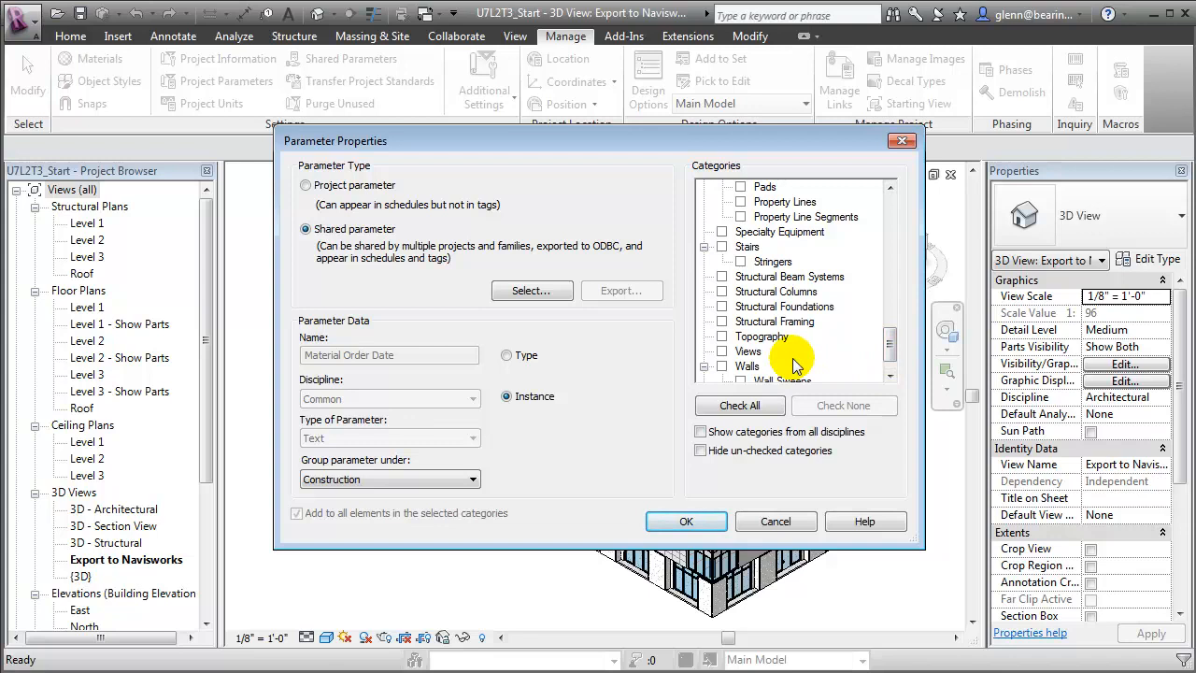
pyautogui.click(722, 291)
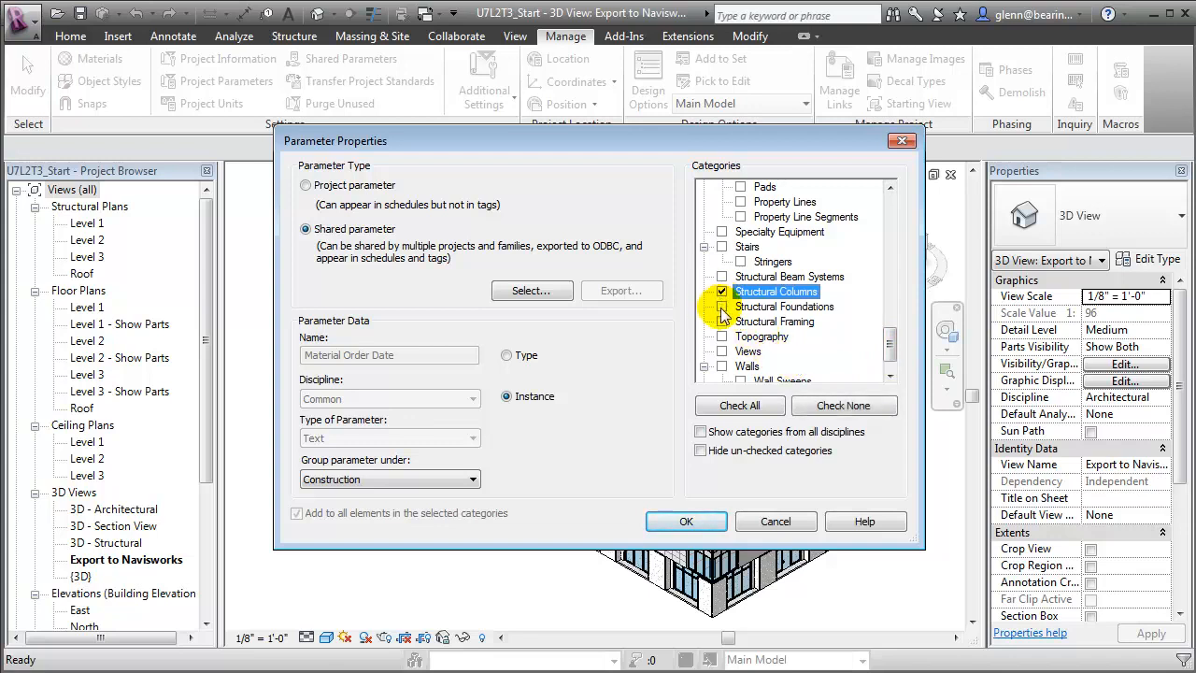
pyautogui.click(722, 323)
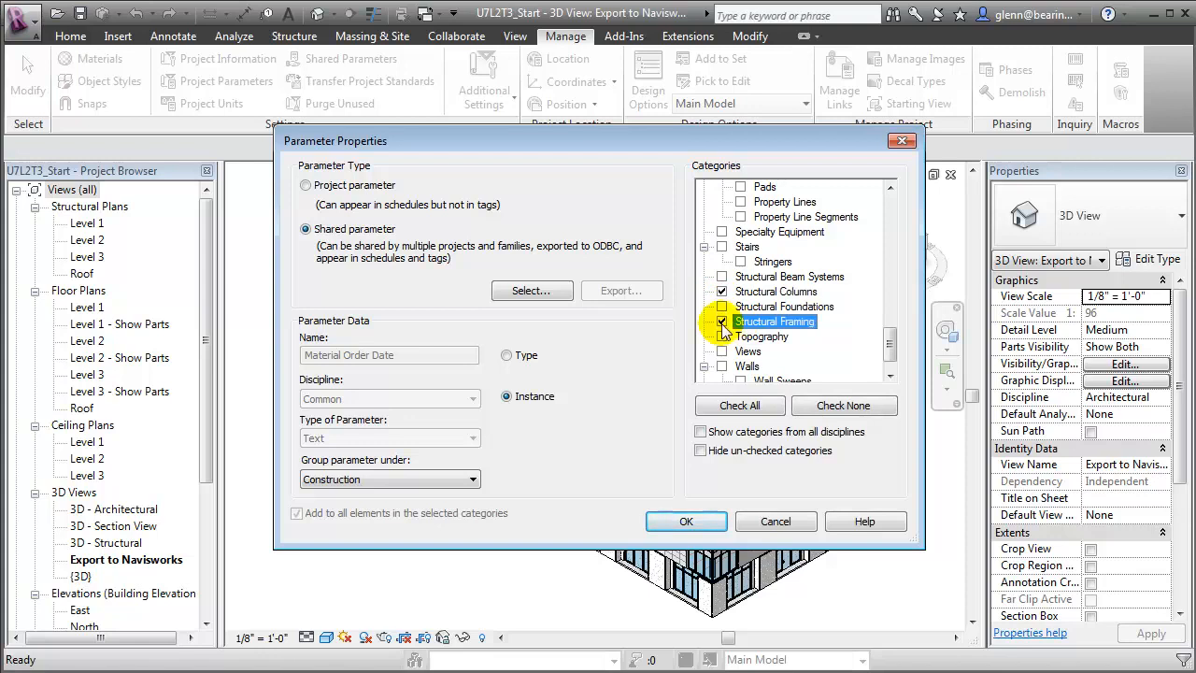
pyautogui.click(691, 520)
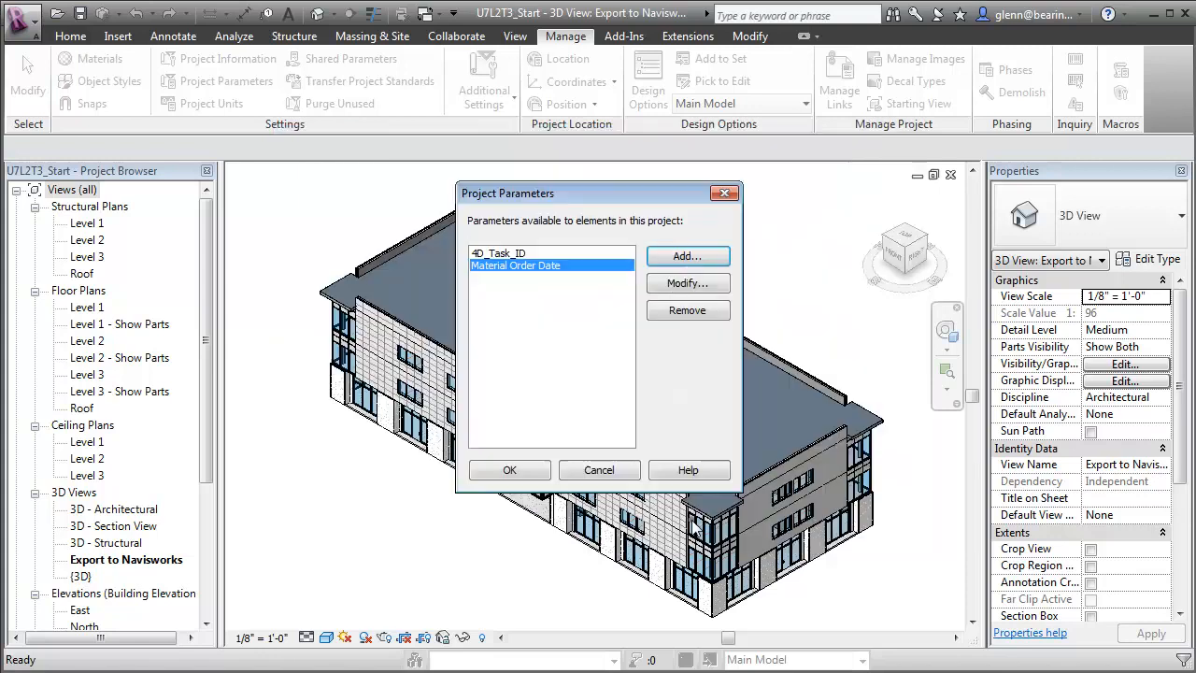
# Start another project parameter based on the shared parameter Material Order Status from the Materials Management group
pyautogui.click(687, 257)
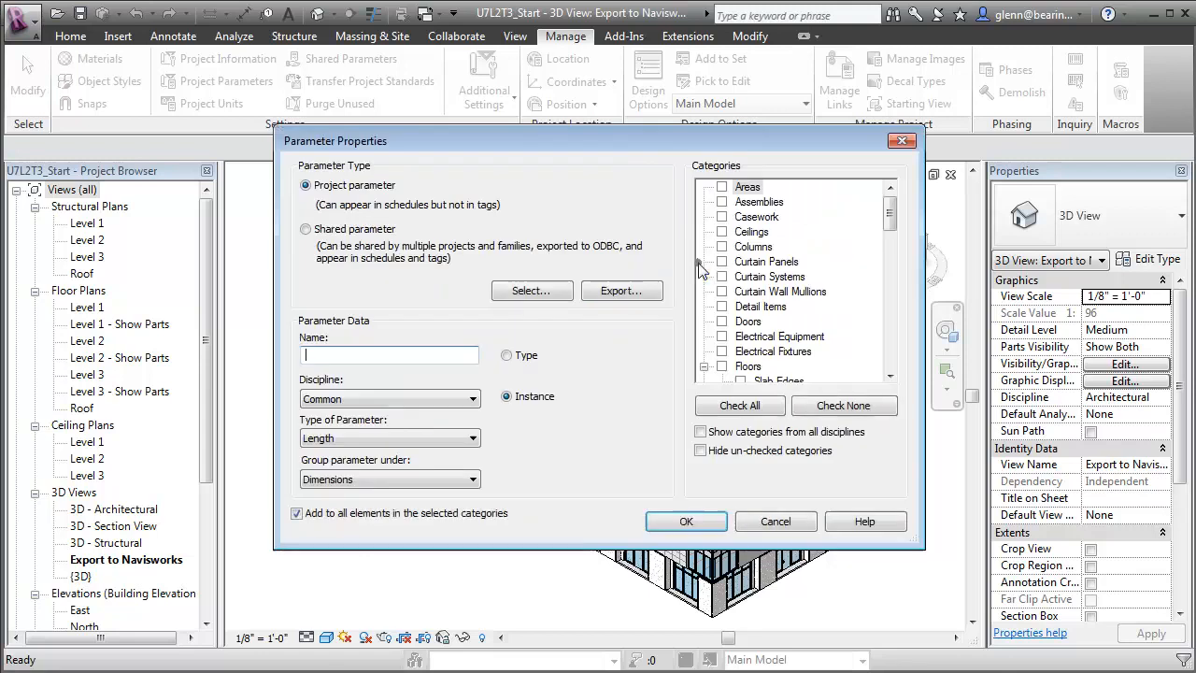
pyautogui.click(395, 228)
pyautogui.click(530, 292)
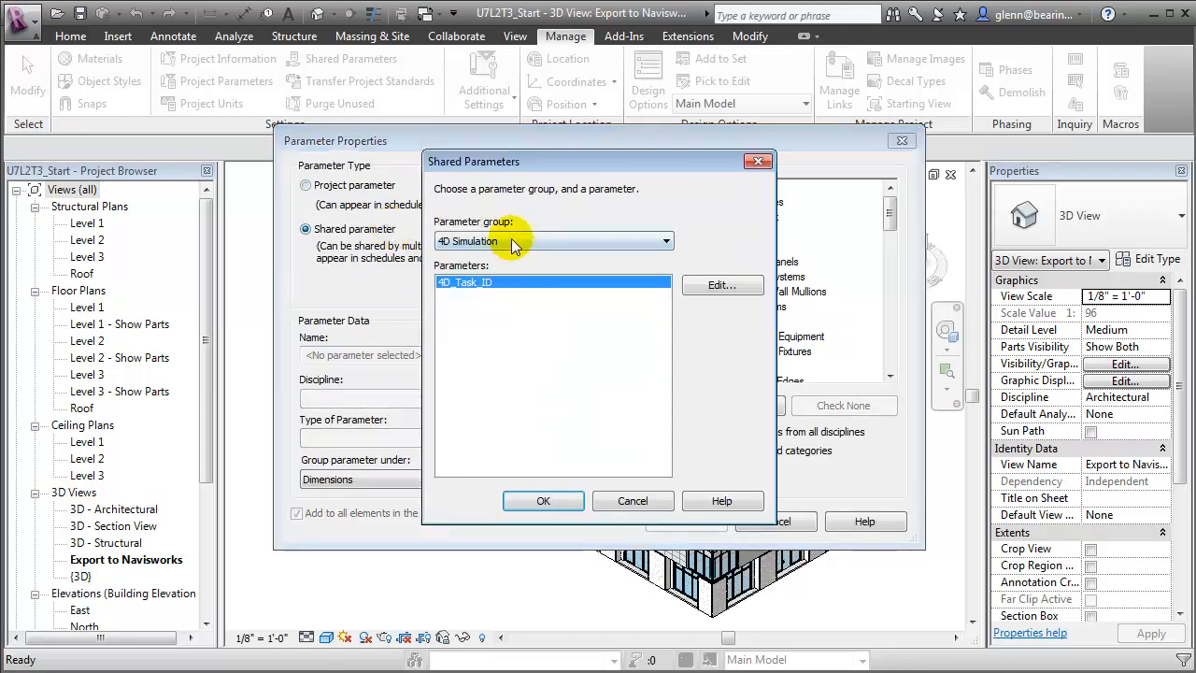
pyautogui.click(511, 240)
pyautogui.click(509, 270)
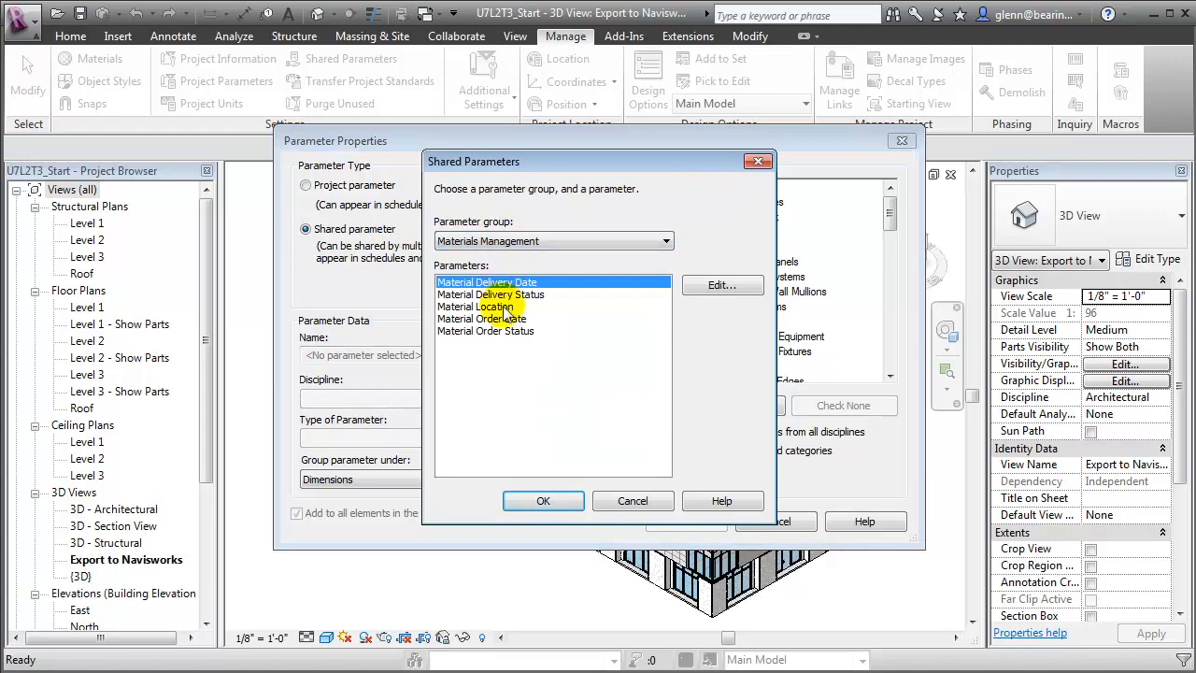
pyautogui.click(526, 330)
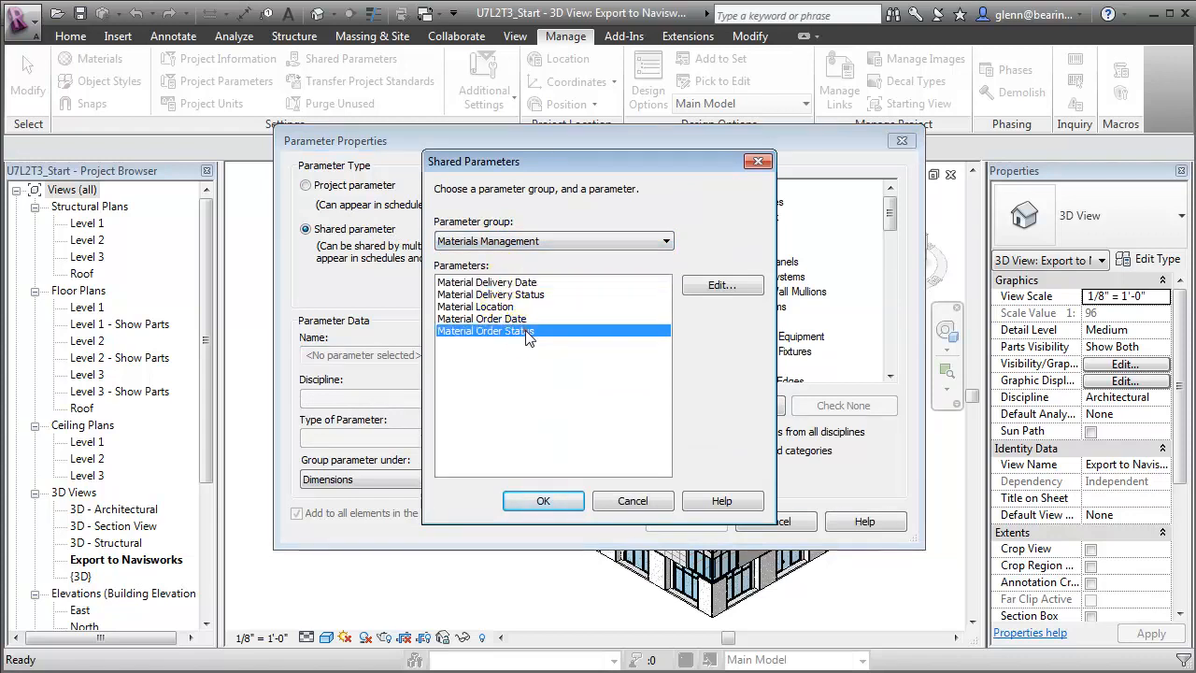
pyautogui.click(543, 501)
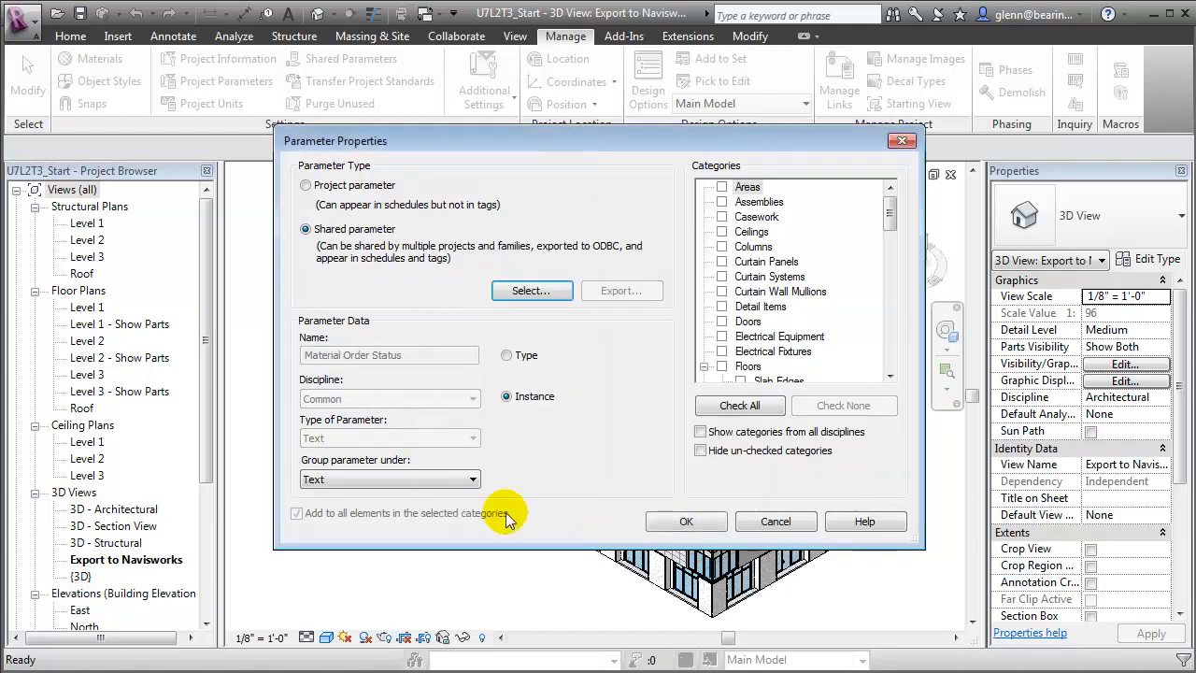
# Group Material Order Status under Construction and assign it to the Structural Columns and Structural Framing categories
pyautogui.click(396, 480)
pyautogui.scroll(2, 458, 537)
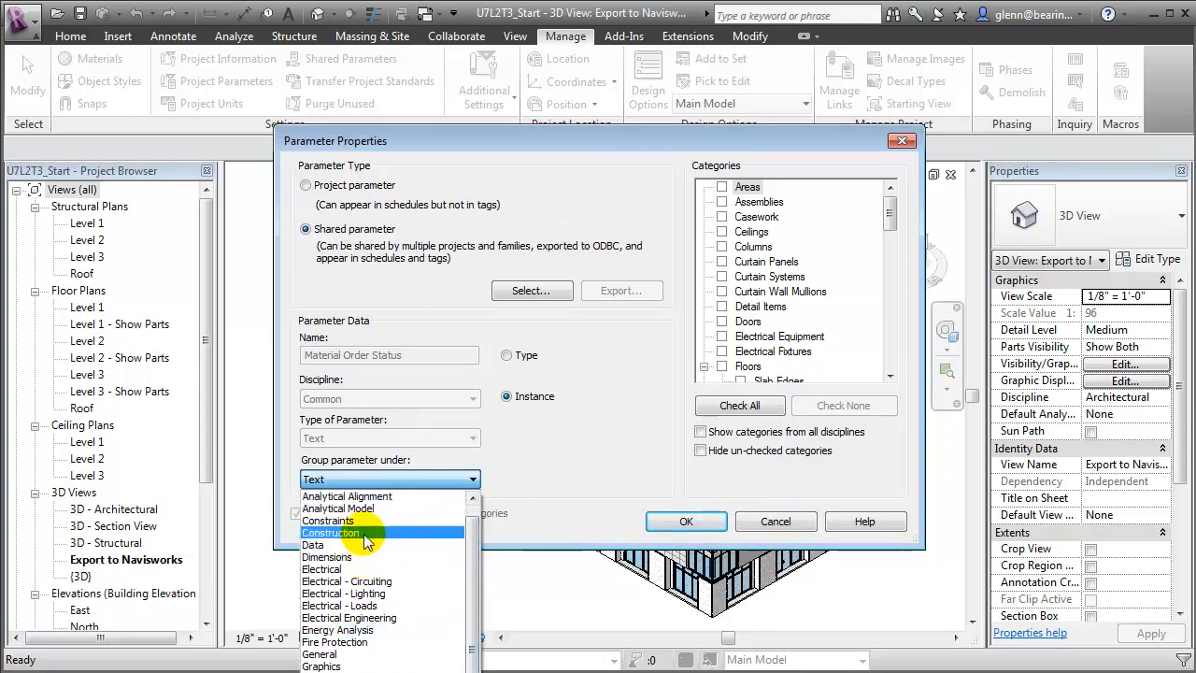
pyautogui.click(401, 532)
pyautogui.moveTo(889, 219); pyautogui.dragTo(886, 347)
pyautogui.click(721, 262)
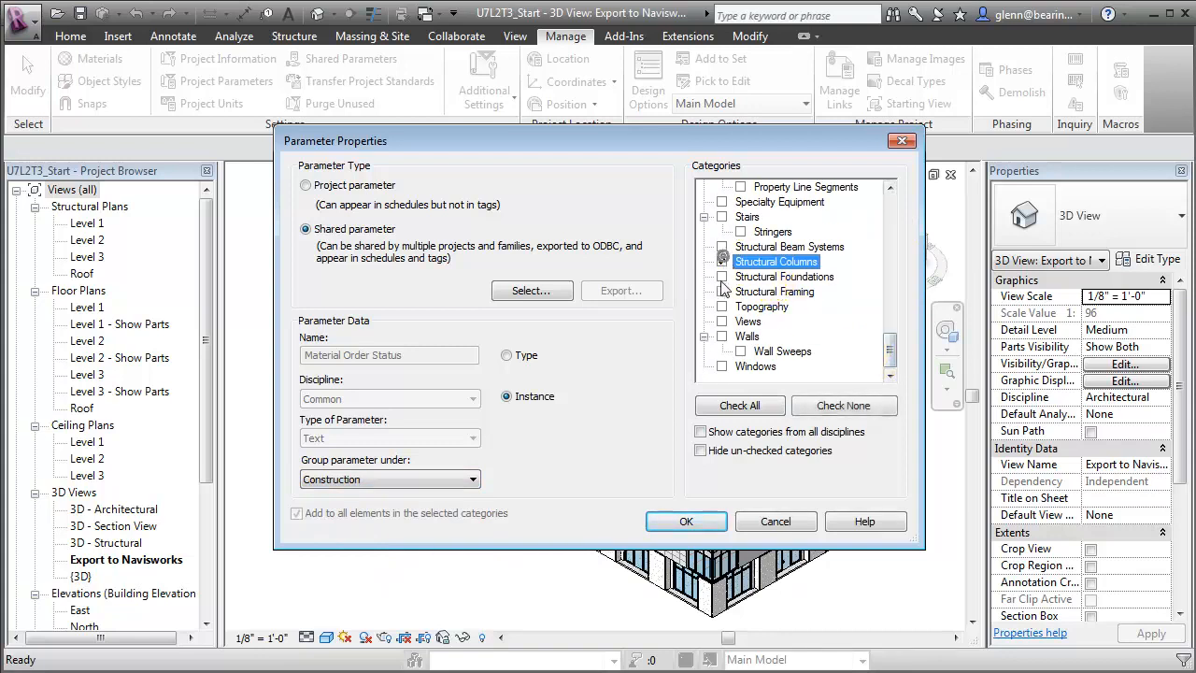
pyautogui.click(721, 291)
pyautogui.click(695, 518)
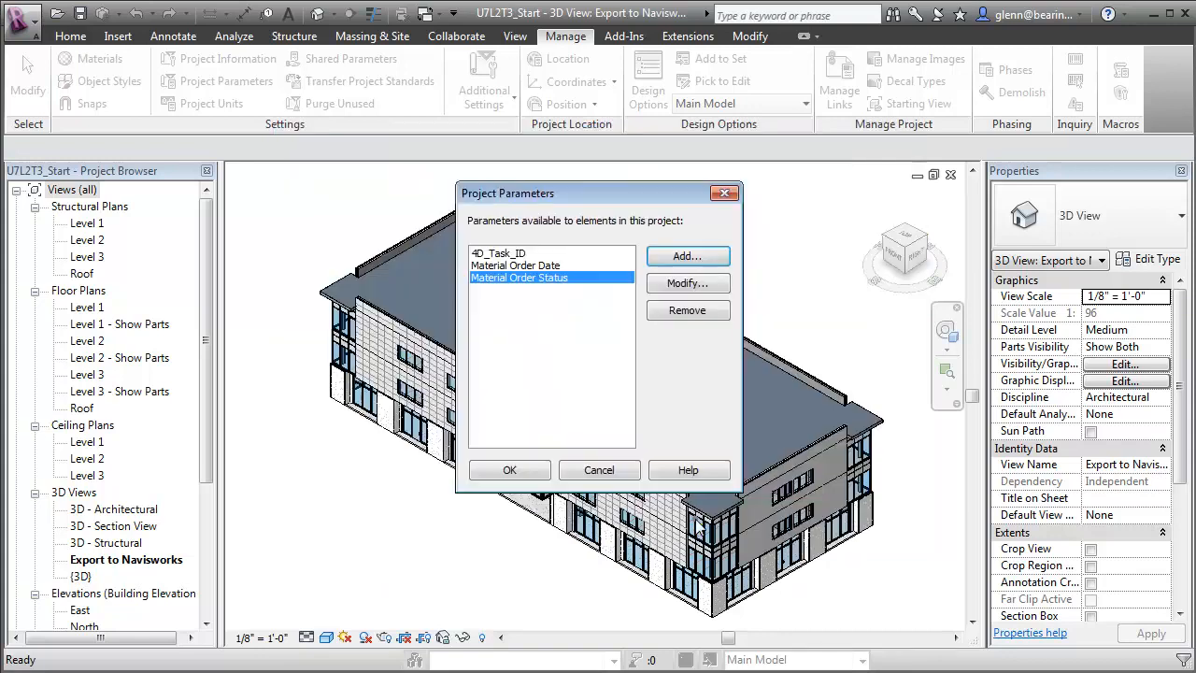
# Start a further project parameter based on the shared parameter Material Delivery Date from the Materials Management group
pyautogui.click(685, 257)
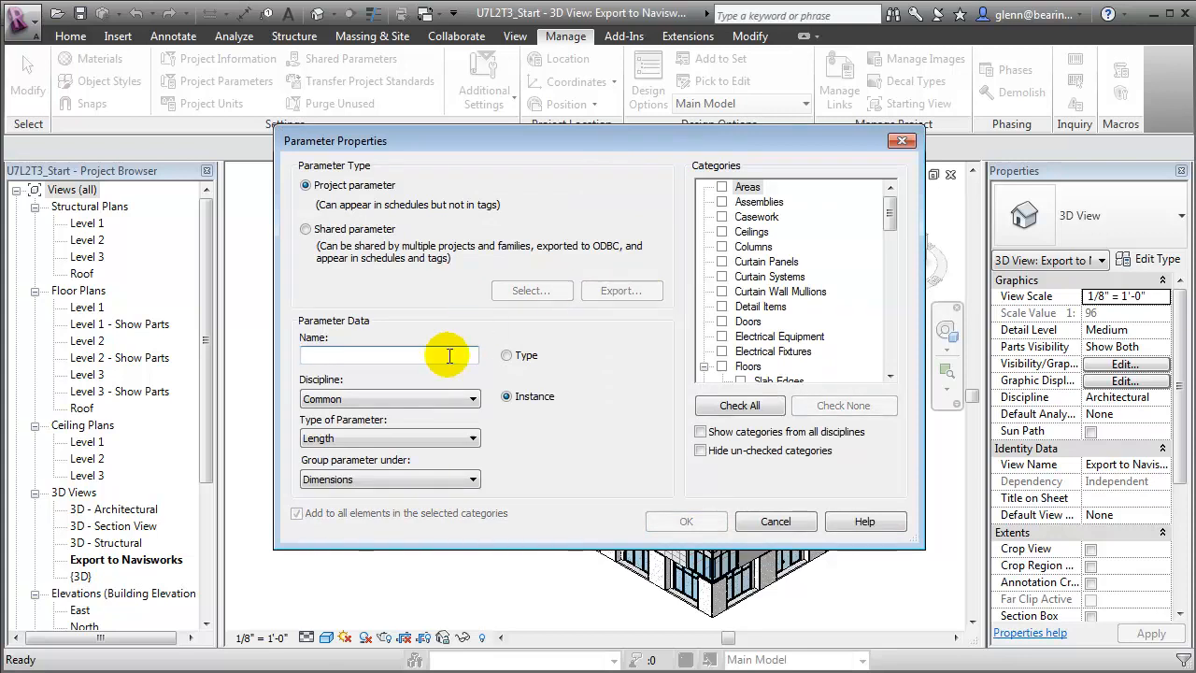
pyautogui.click(351, 229)
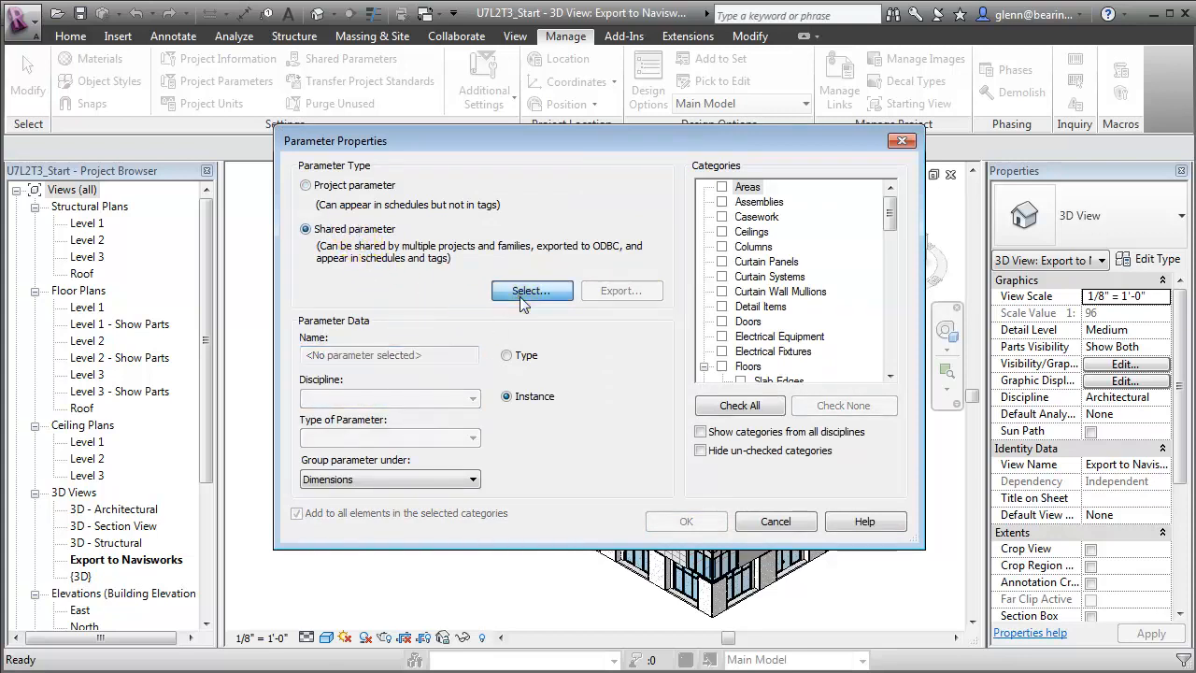
pyautogui.click(527, 291)
pyautogui.click(575, 237)
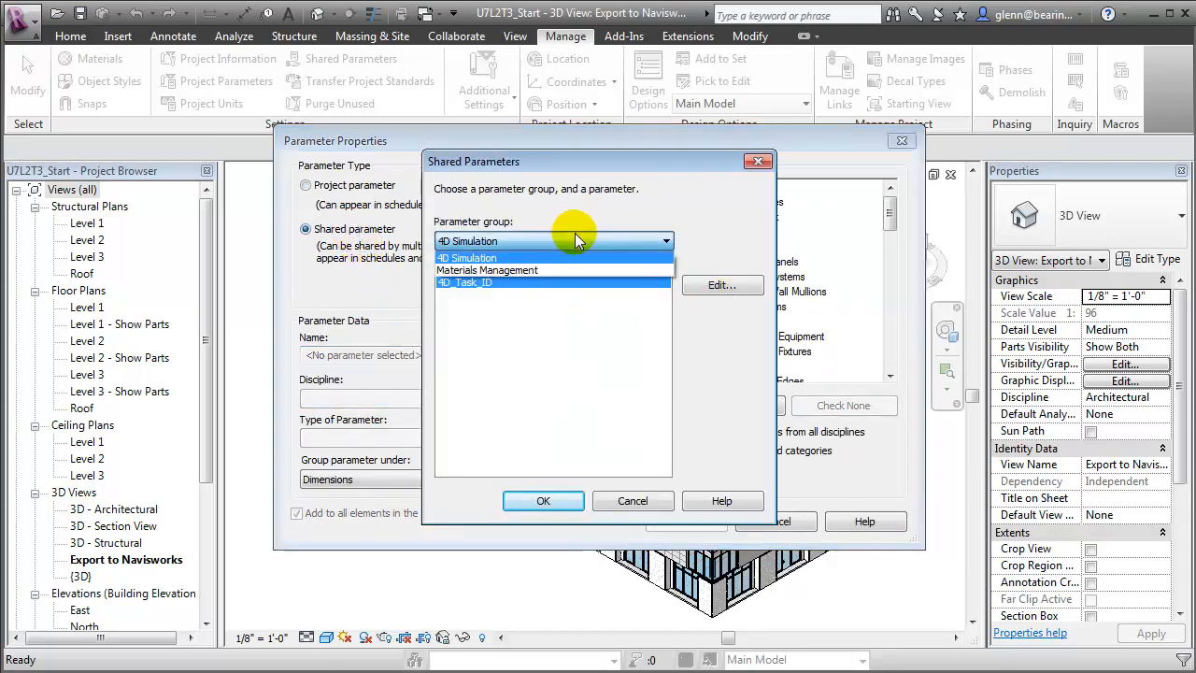
pyautogui.click(571, 269)
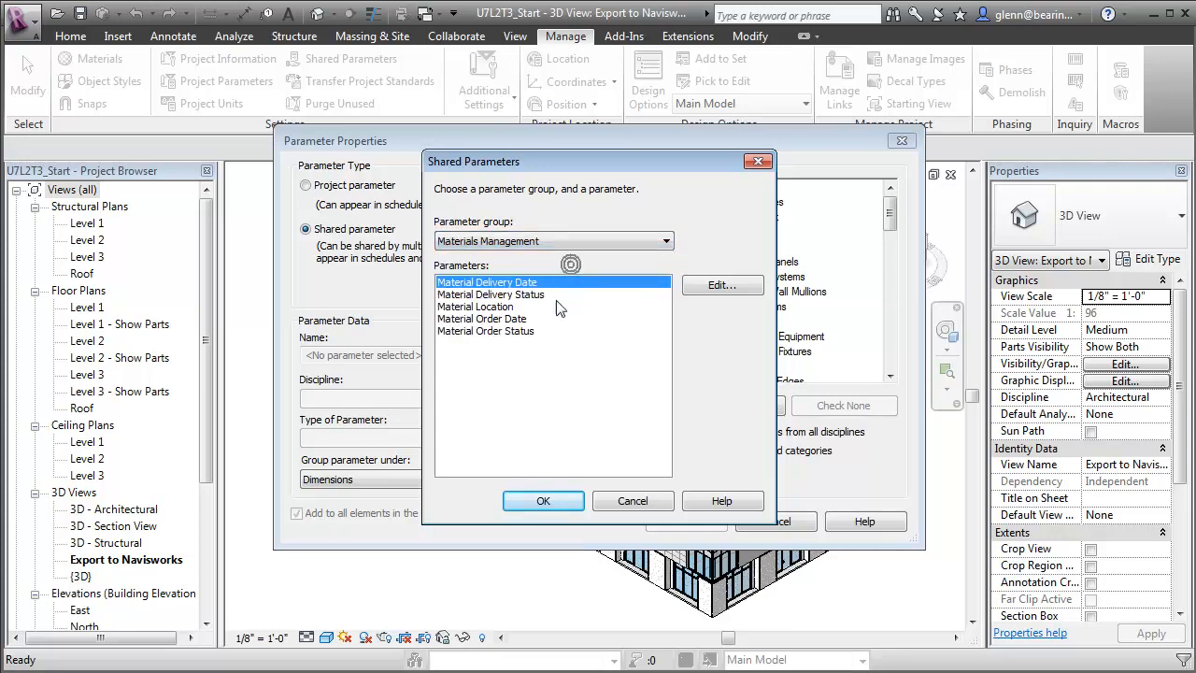
pyautogui.click(540, 503)
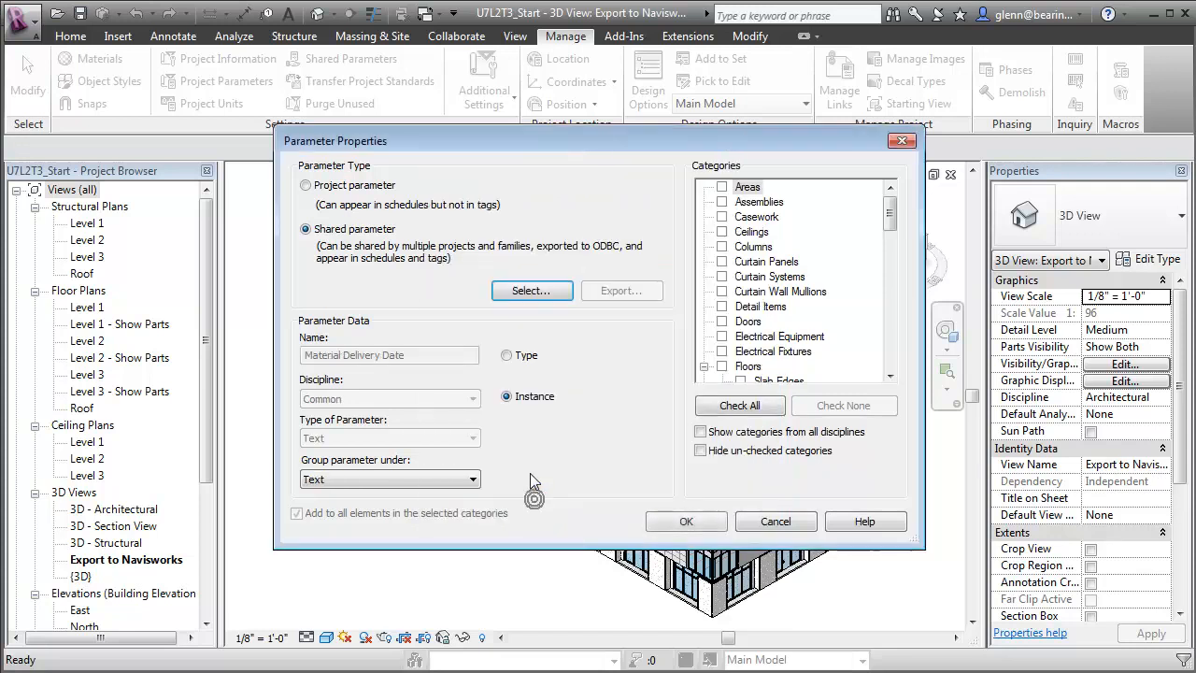
# Group Material Delivery Date under Construction and assign it to the Structural Columns and Structural Framing categories
pyautogui.click(428, 480)
pyautogui.scroll(5, 429, 504)
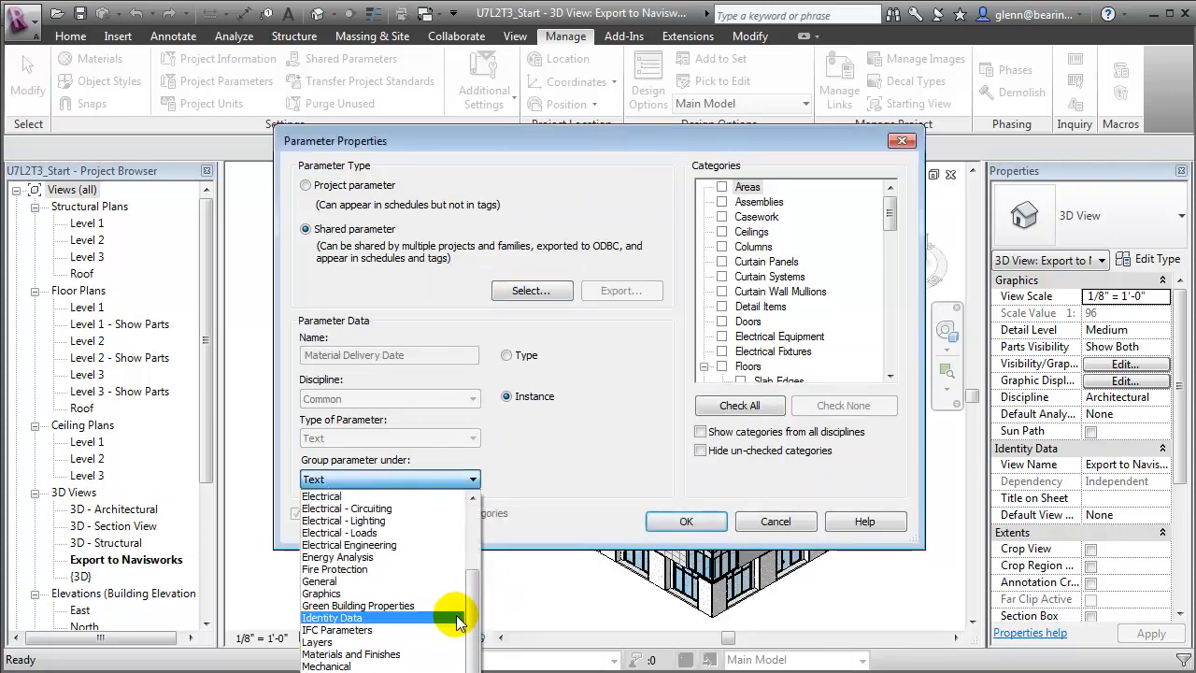
pyautogui.moveTo(462, 666); pyautogui.dragTo(470, 546)
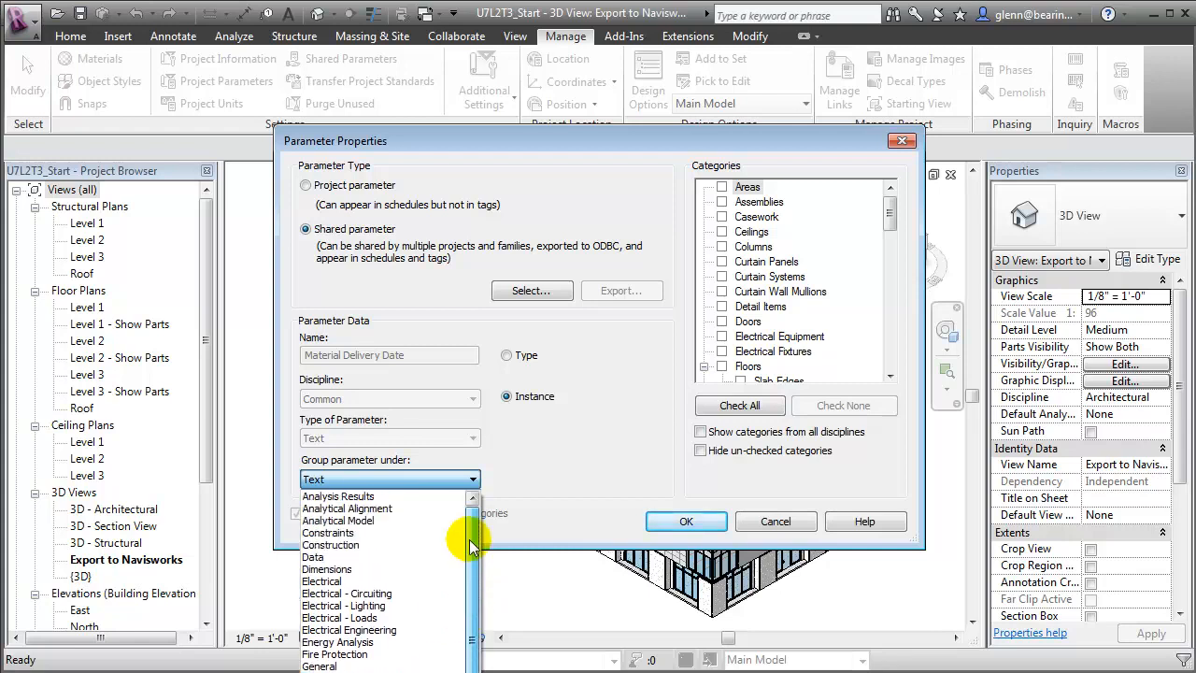
pyautogui.click(402, 545)
pyautogui.moveTo(895, 227); pyautogui.dragTo(889, 342)
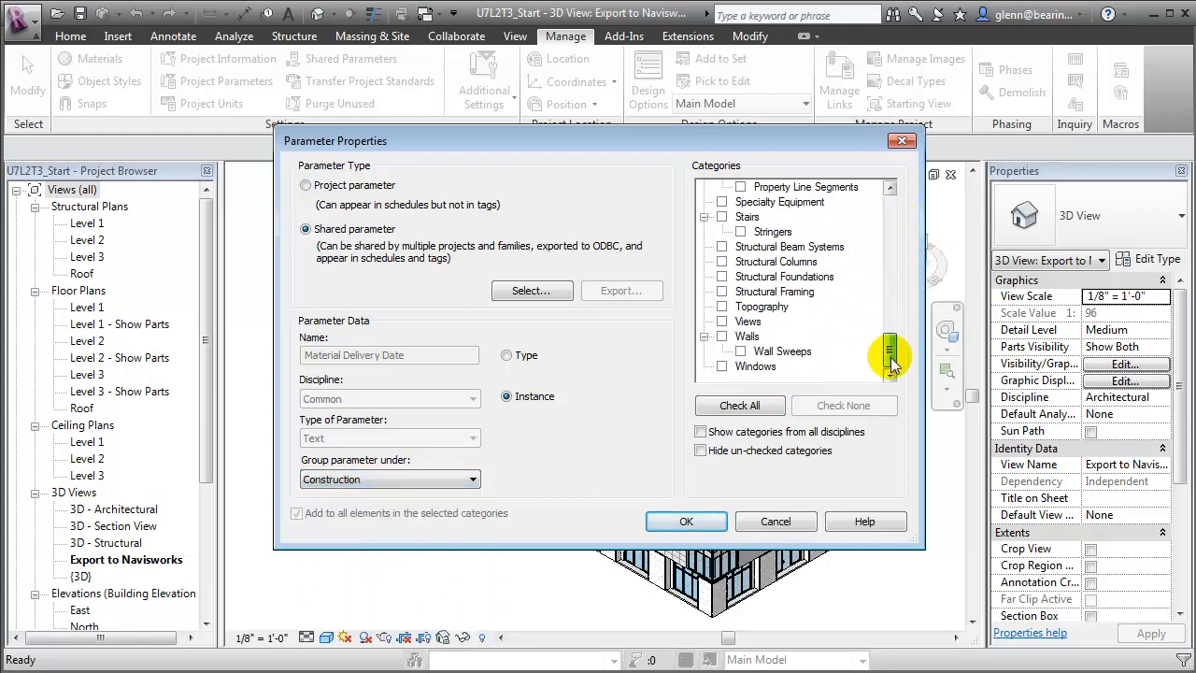
pyautogui.click(722, 261)
pyautogui.click(722, 292)
pyautogui.click(686, 522)
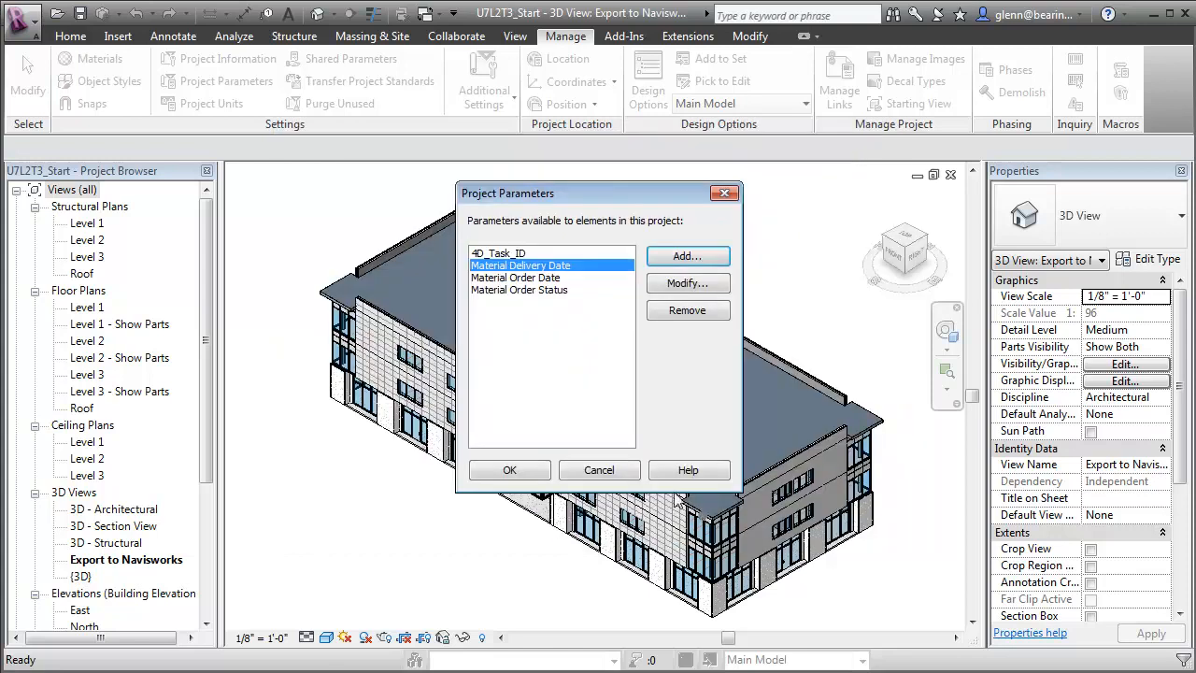
# Start a further project parameter based on the shared parameter Material Delivery Status from the Materials Management group
pyautogui.click(687, 255)
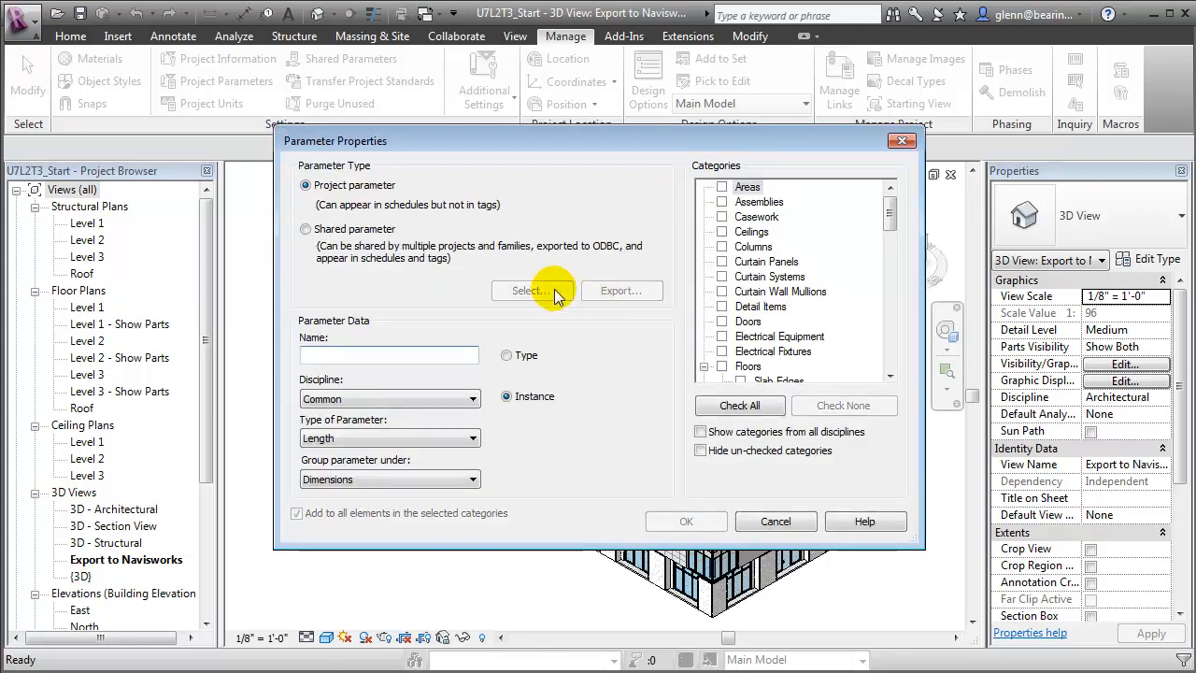
pyautogui.click(355, 229)
pyautogui.click(516, 293)
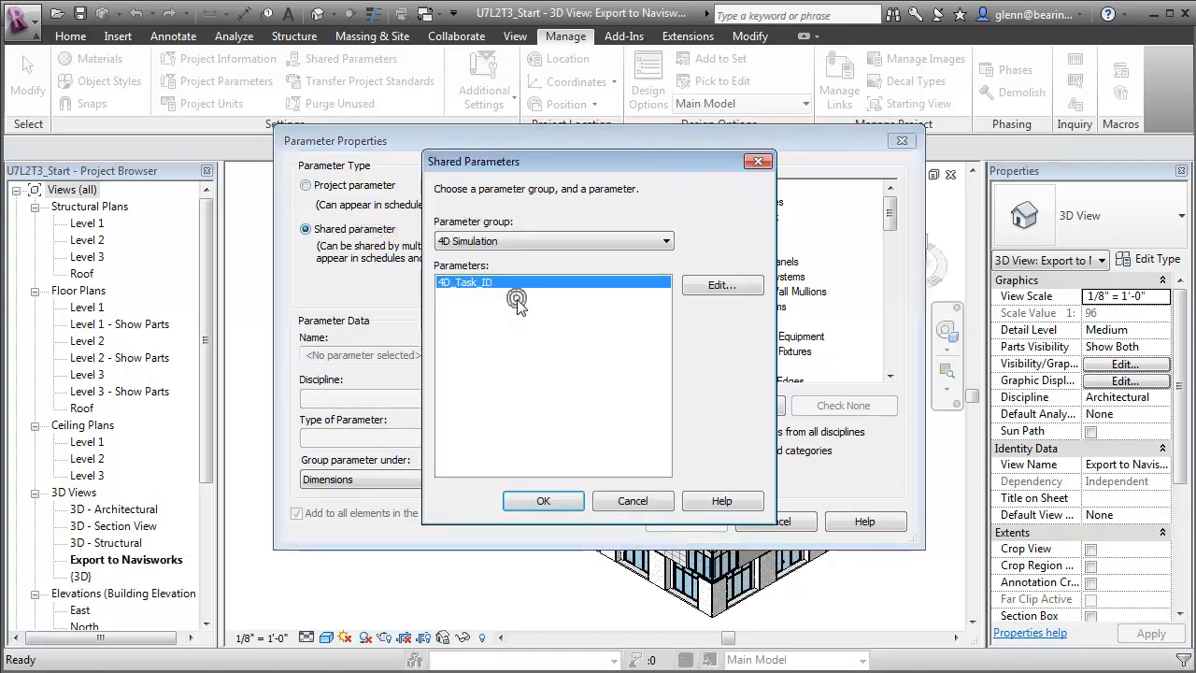
pyautogui.click(553, 246)
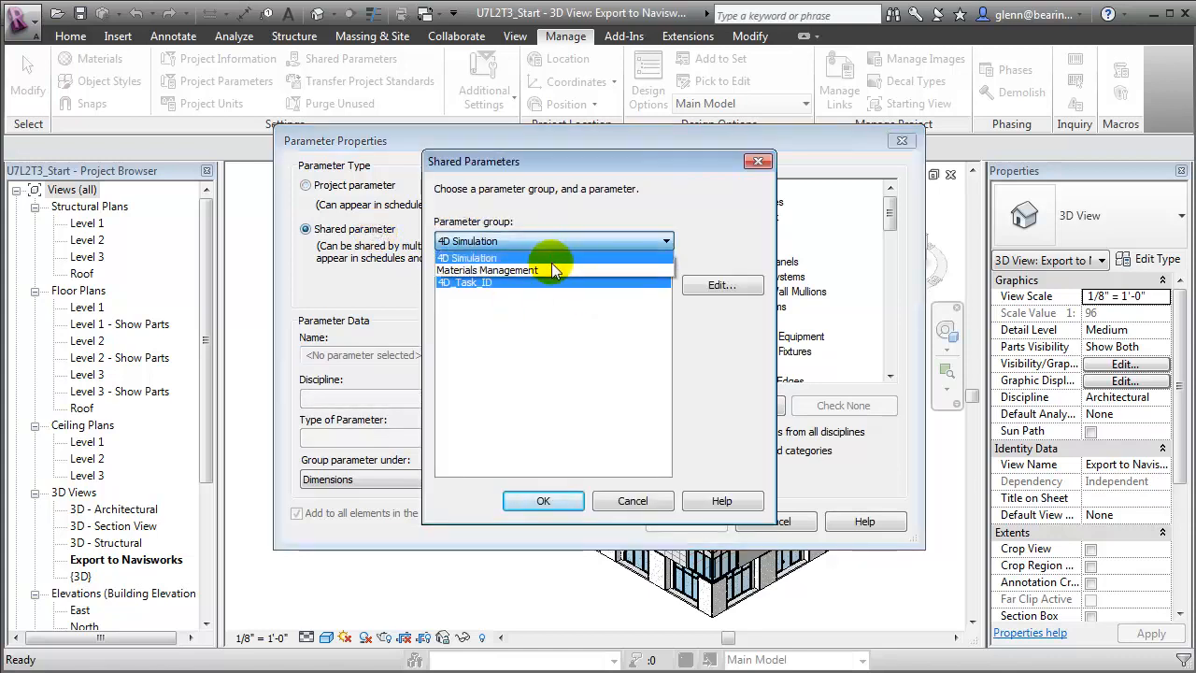
pyautogui.click(548, 254)
pyautogui.click(519, 295)
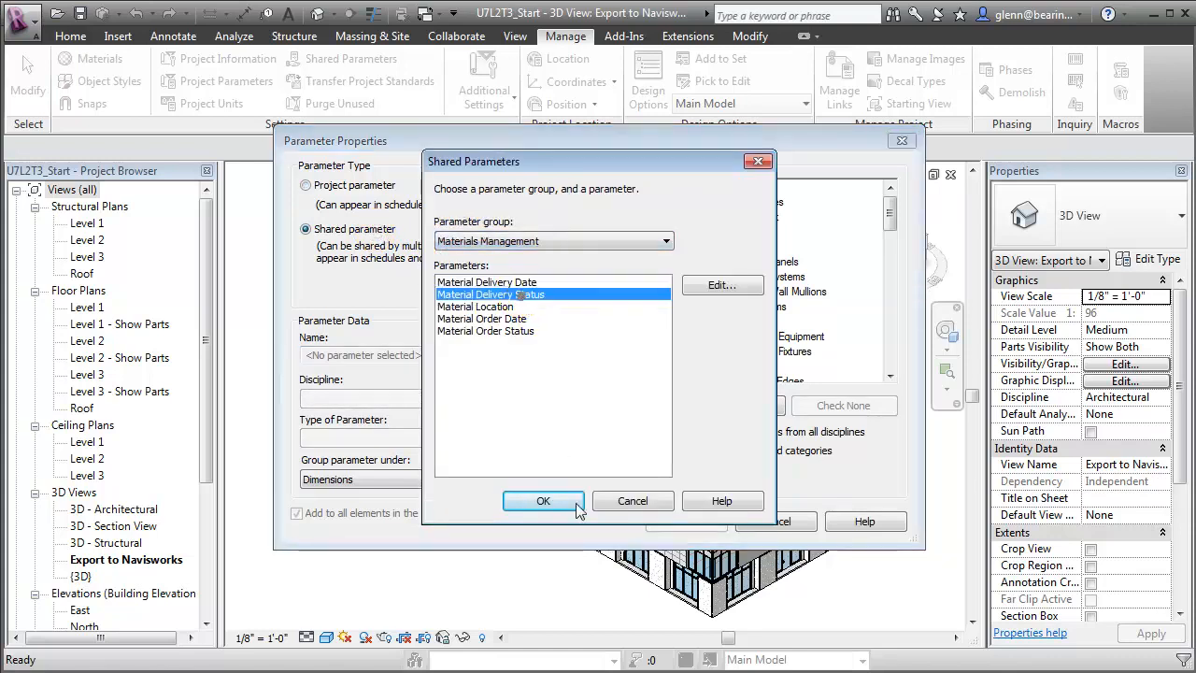
pyautogui.click(543, 501)
# Group Material Delivery Status under Construction and assign it to the Structural Columns and Structural Framing categories
pyautogui.click(422, 478)
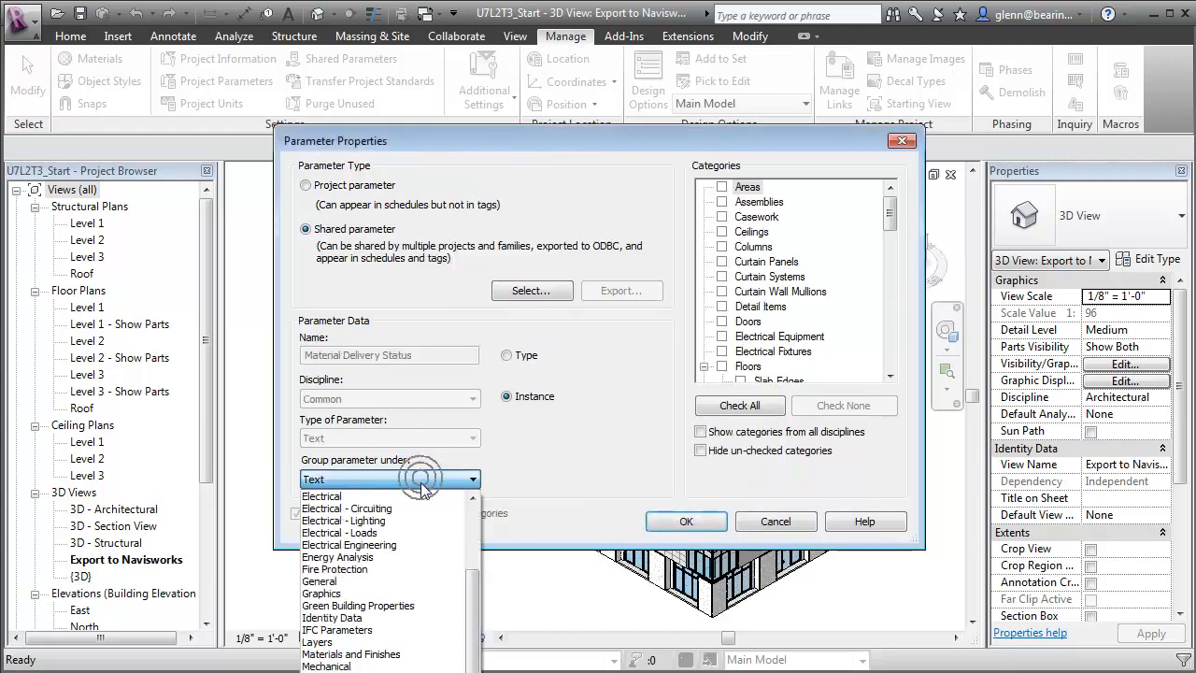
pyautogui.scroll(3, 462, 602)
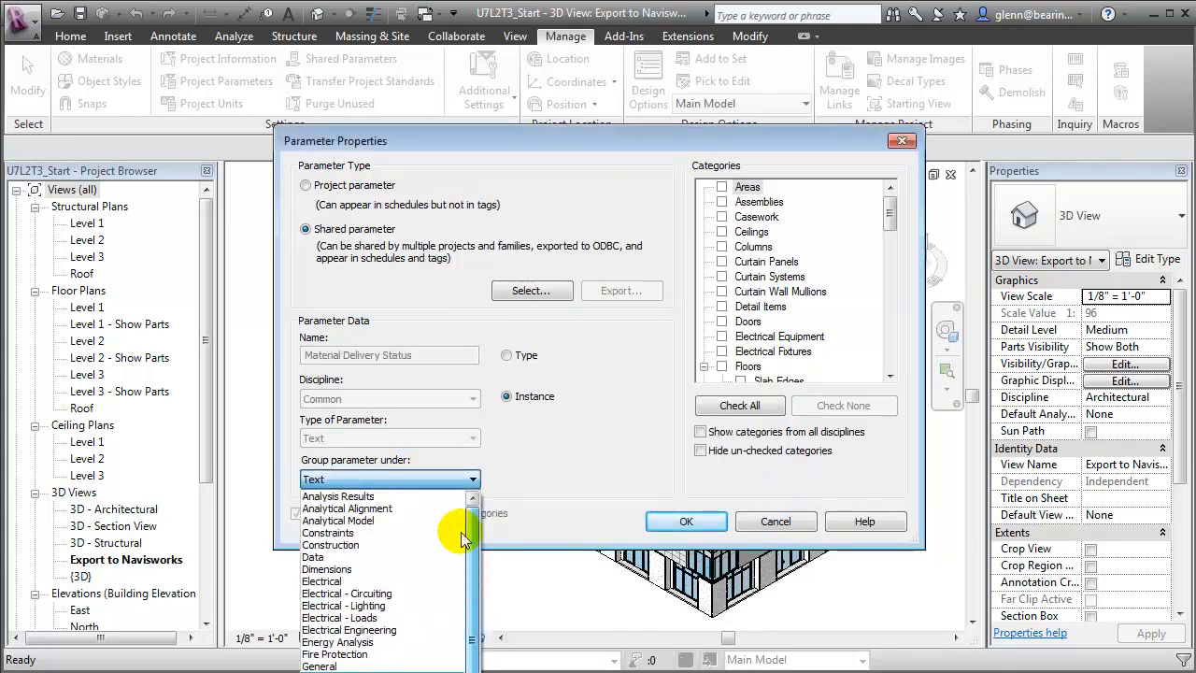
pyautogui.click(373, 541)
pyautogui.moveTo(888, 219); pyautogui.dragTo(892, 364)
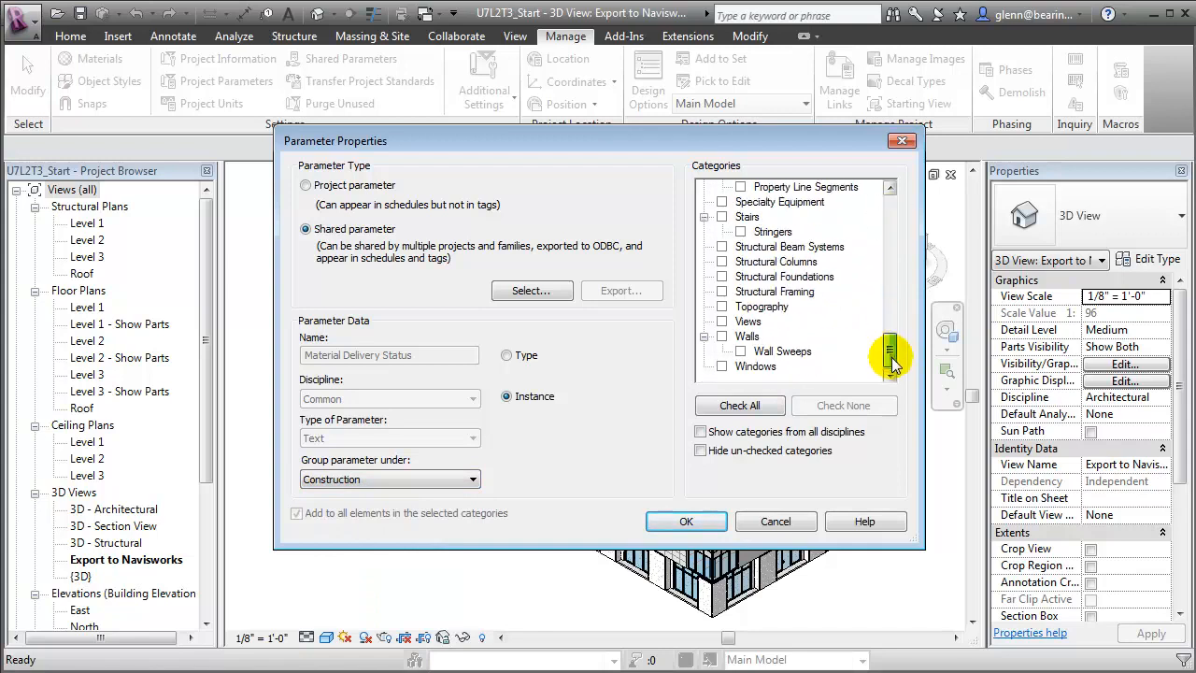
pyautogui.click(721, 261)
pyautogui.click(721, 291)
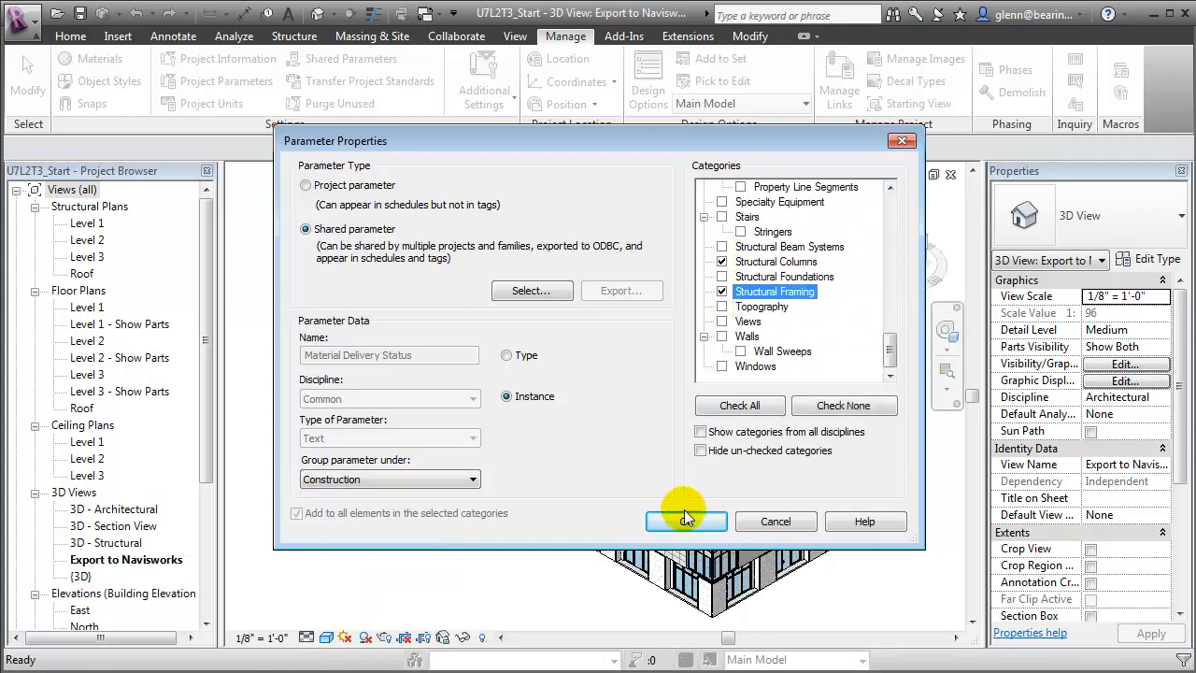
pyautogui.click(686, 520)
# Start a further project parameter based on the shared parameter Material Location from the Materials Management group
pyautogui.click(688, 256)
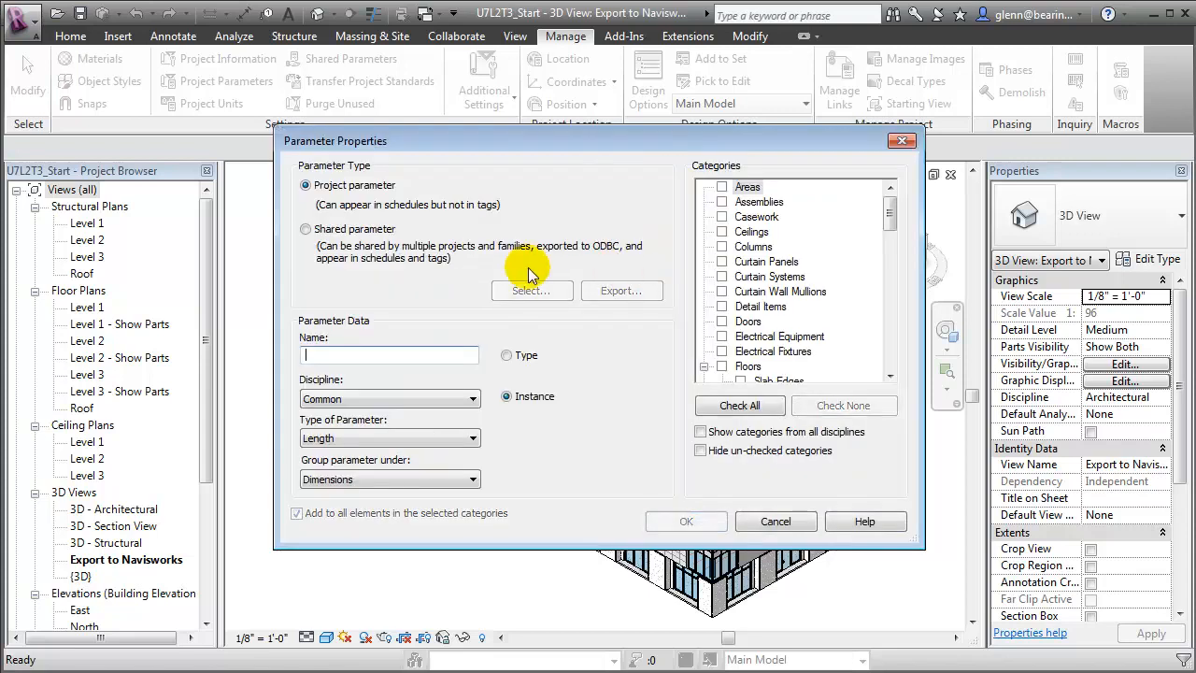
pyautogui.click(354, 231)
pyautogui.click(544, 301)
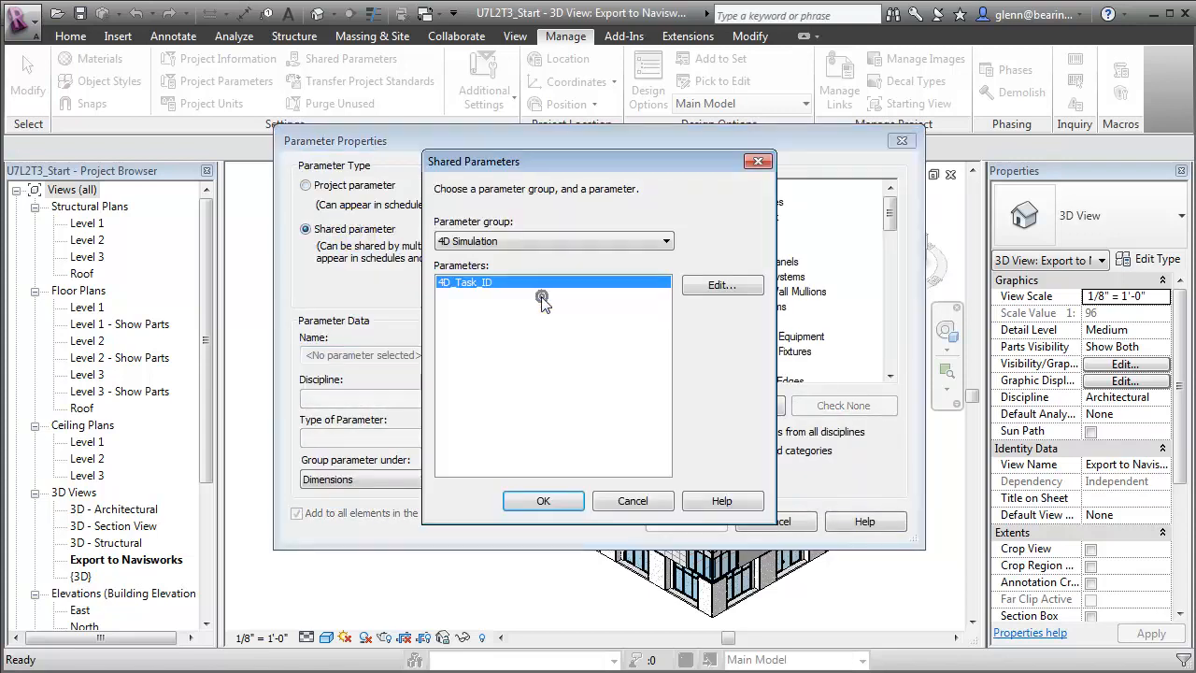
pyautogui.click(582, 241)
pyautogui.click(586, 268)
pyautogui.click(528, 307)
pyautogui.click(542, 502)
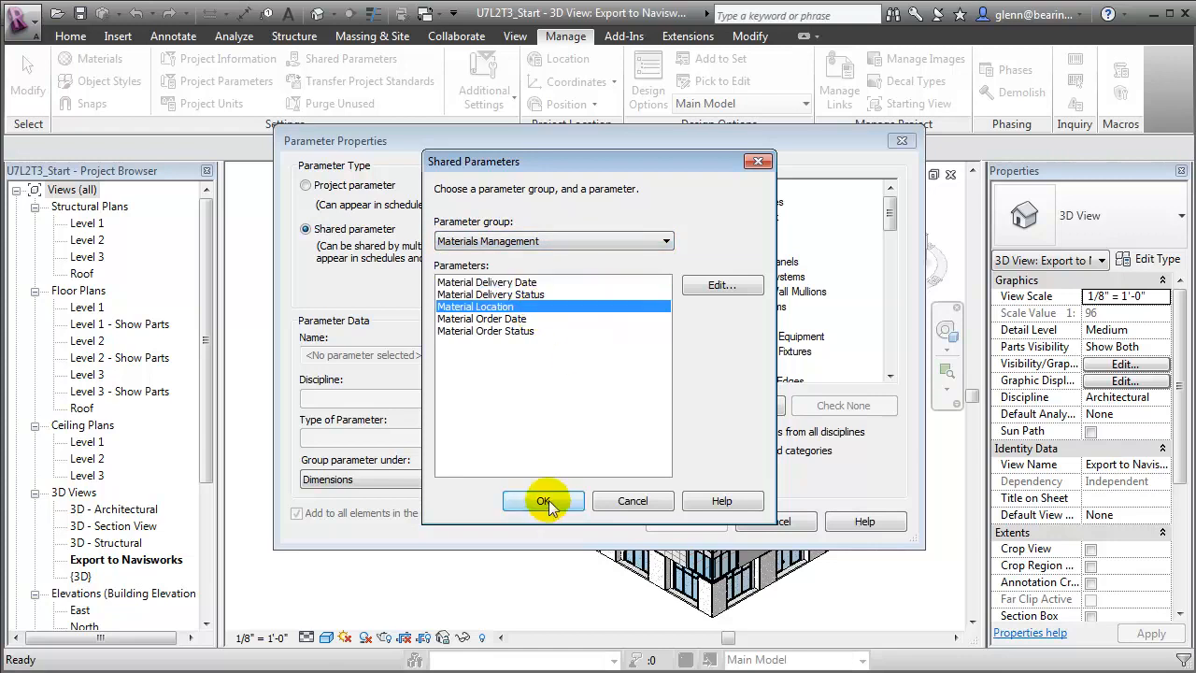
# Group Material Location under Construction for the Structural Columns and Structural Framing categories, and accept the project parameter list
pyautogui.click(435, 481)
pyautogui.scroll(6, 417, 495)
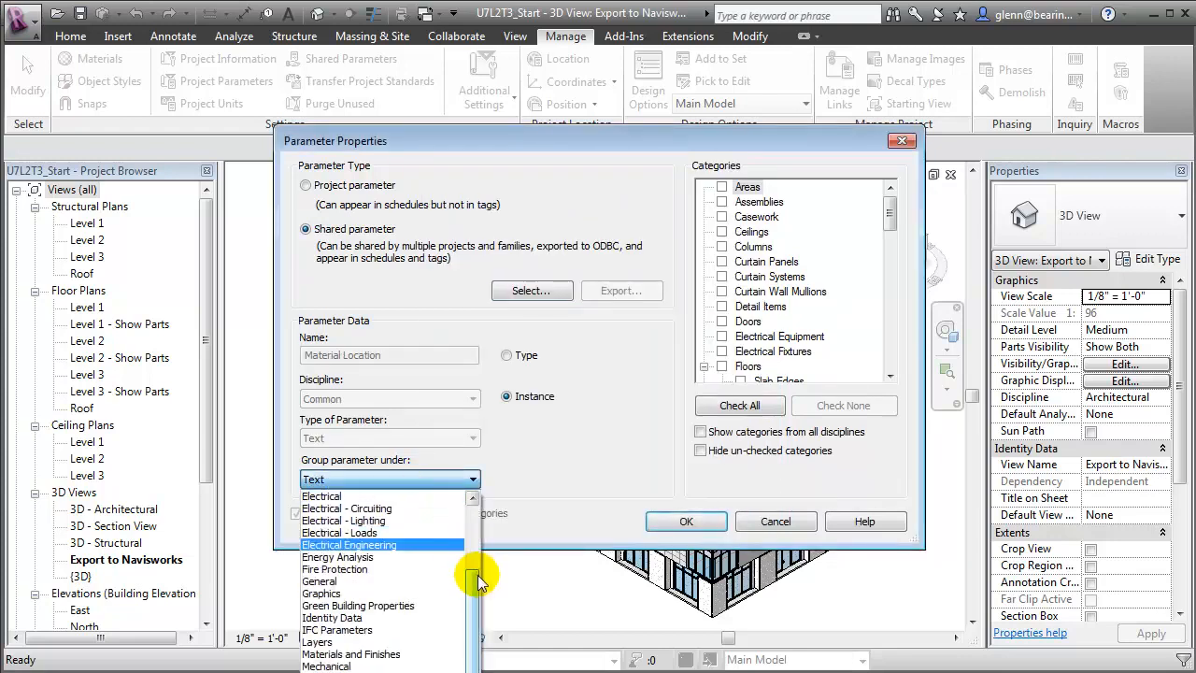
pyautogui.scroll(1, 476, 574)
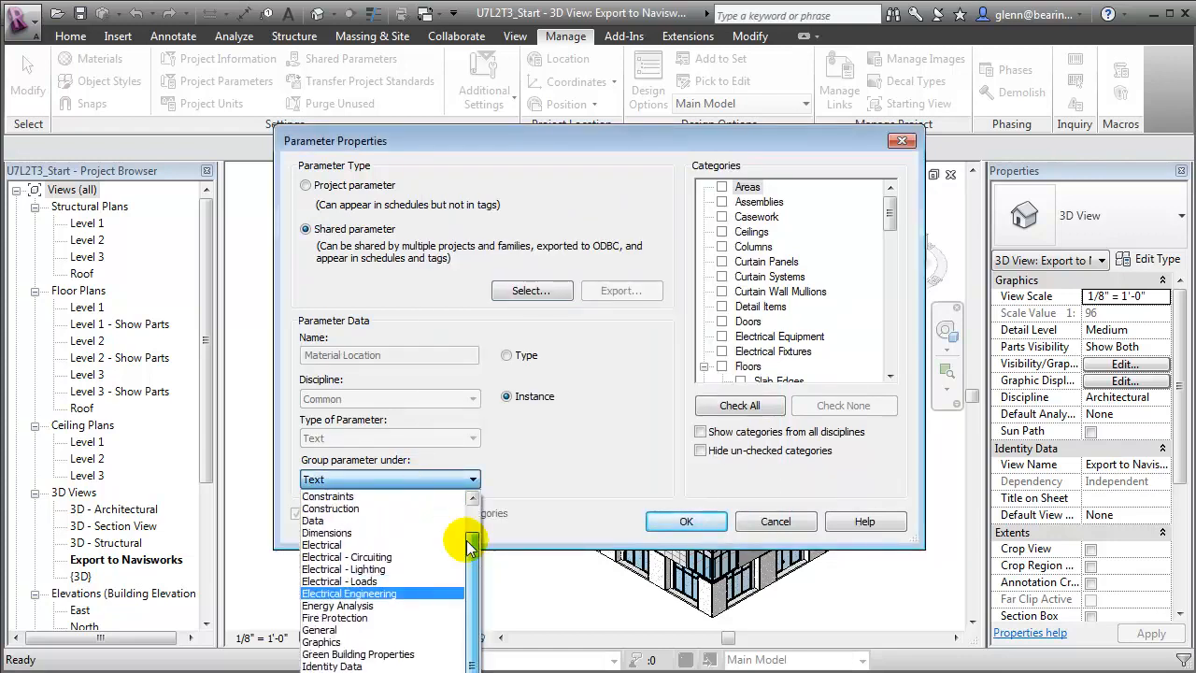
pyautogui.click(390, 509)
pyautogui.moveTo(895, 231); pyautogui.dragTo(895, 348)
pyautogui.click(723, 262)
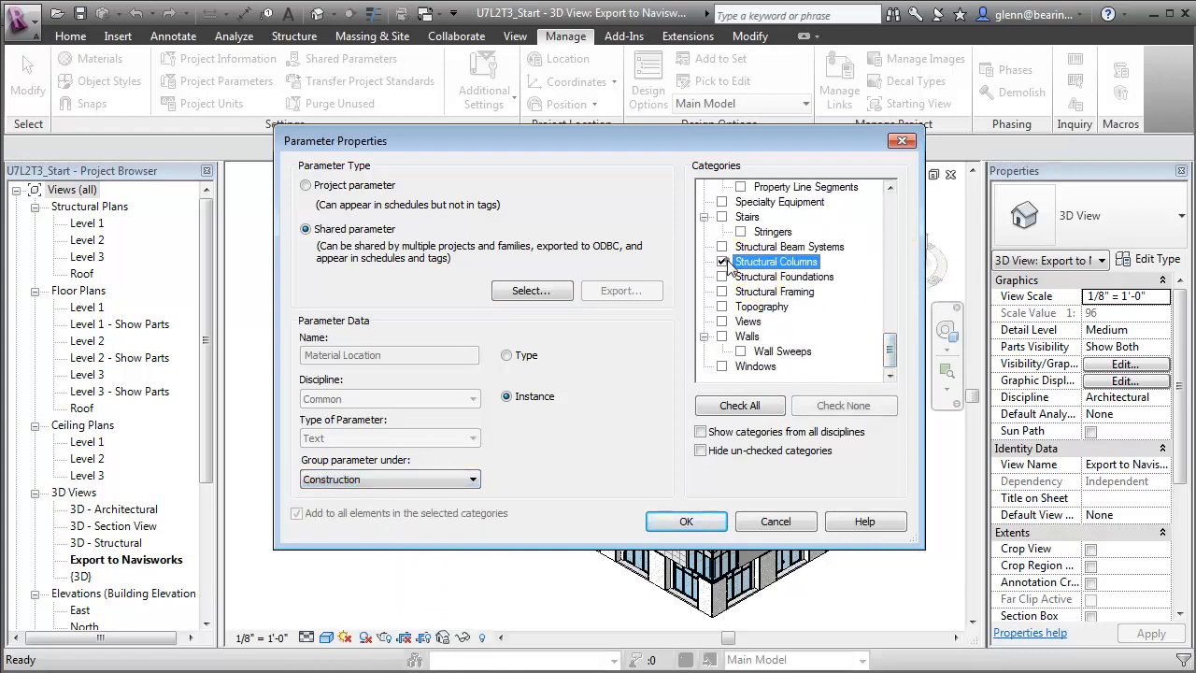
pyautogui.click(722, 292)
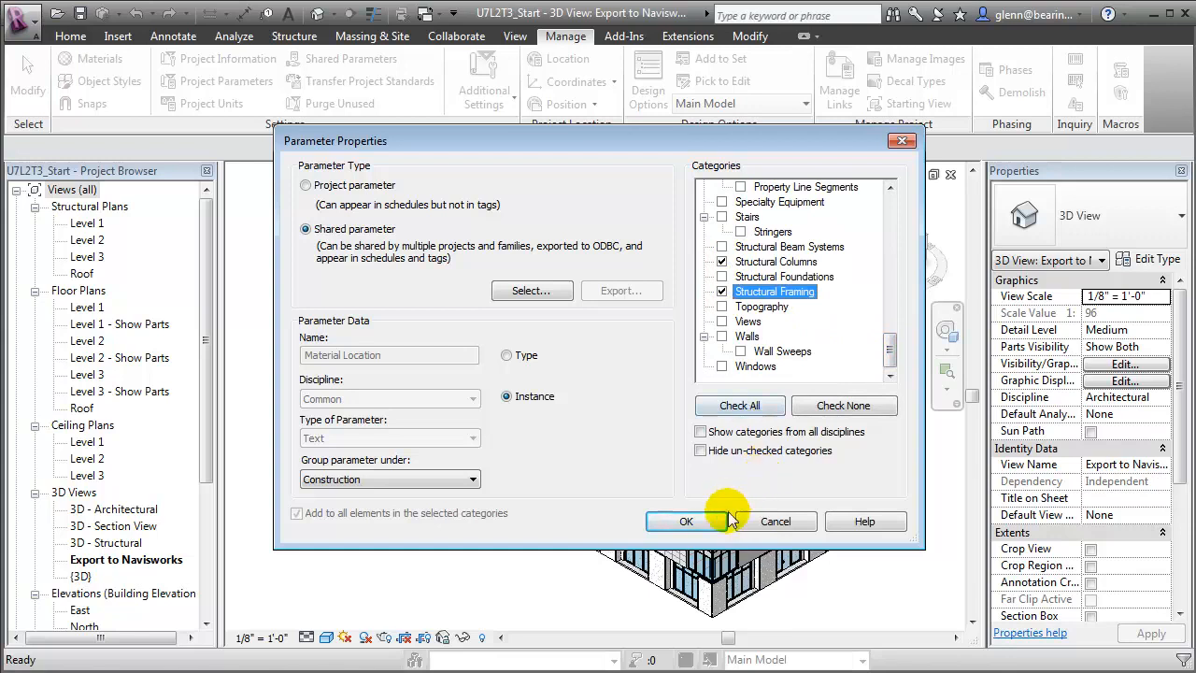
pyautogui.click(696, 520)
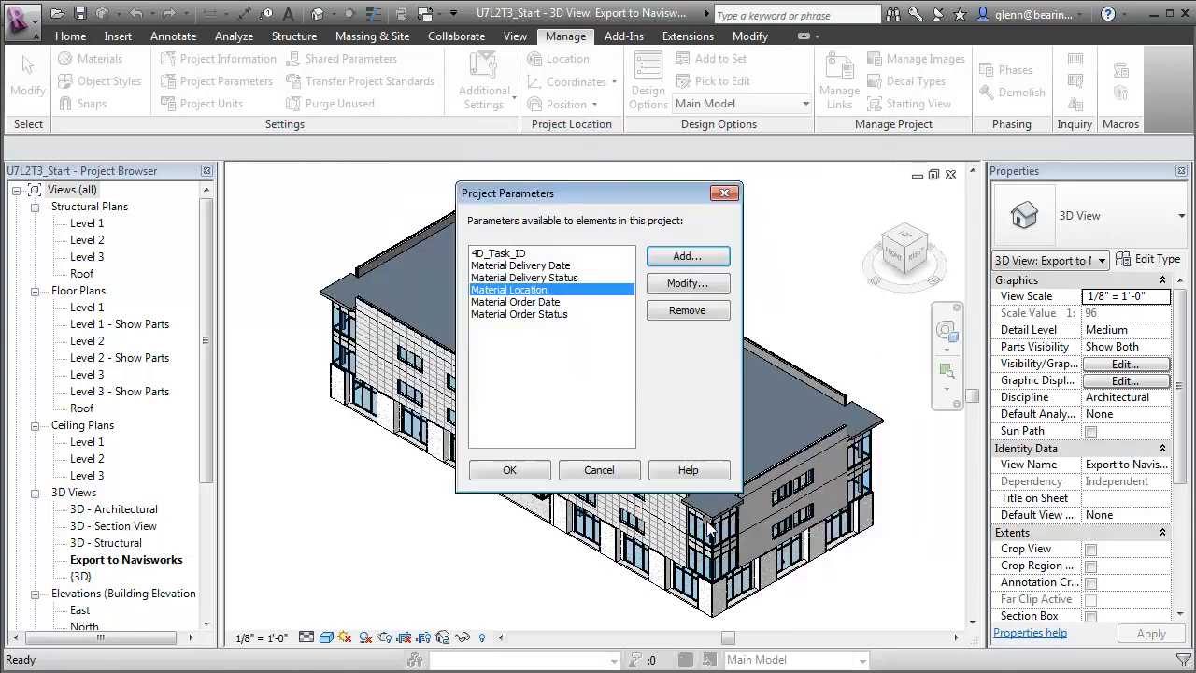
pyautogui.click(530, 469)
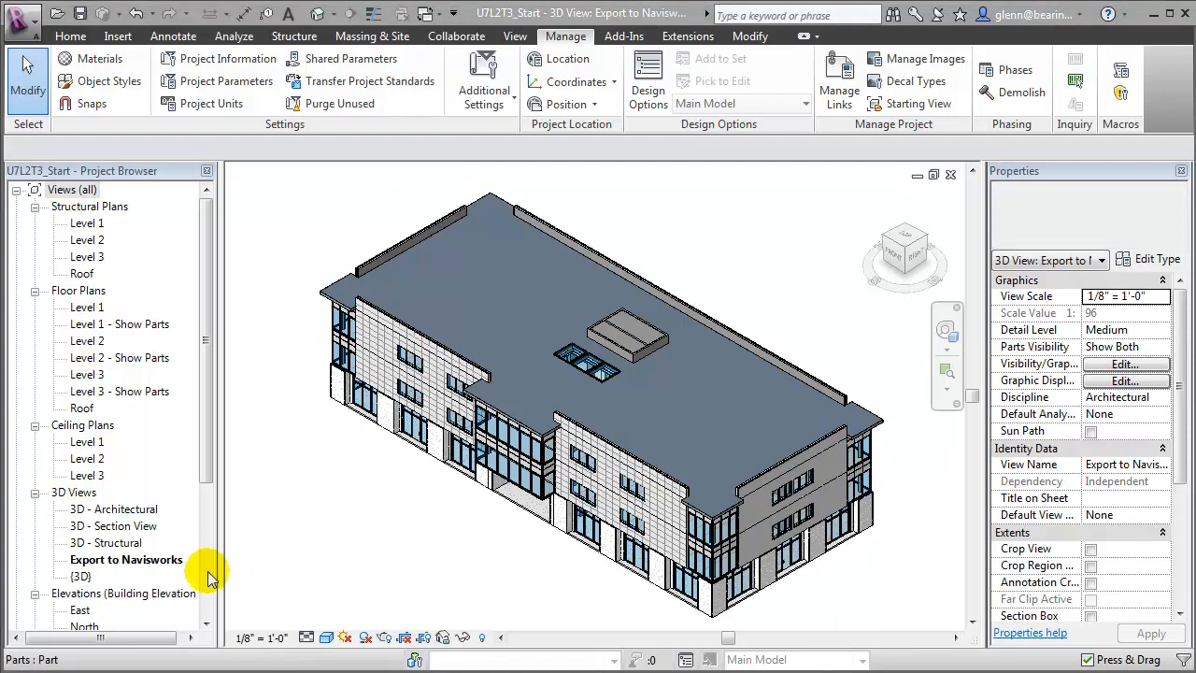
# In the 3D - Structural view, set the Material Order Status of the Level 1 perimeter column at G-4 to Ordered
pyautogui.doubleClick(129, 544)
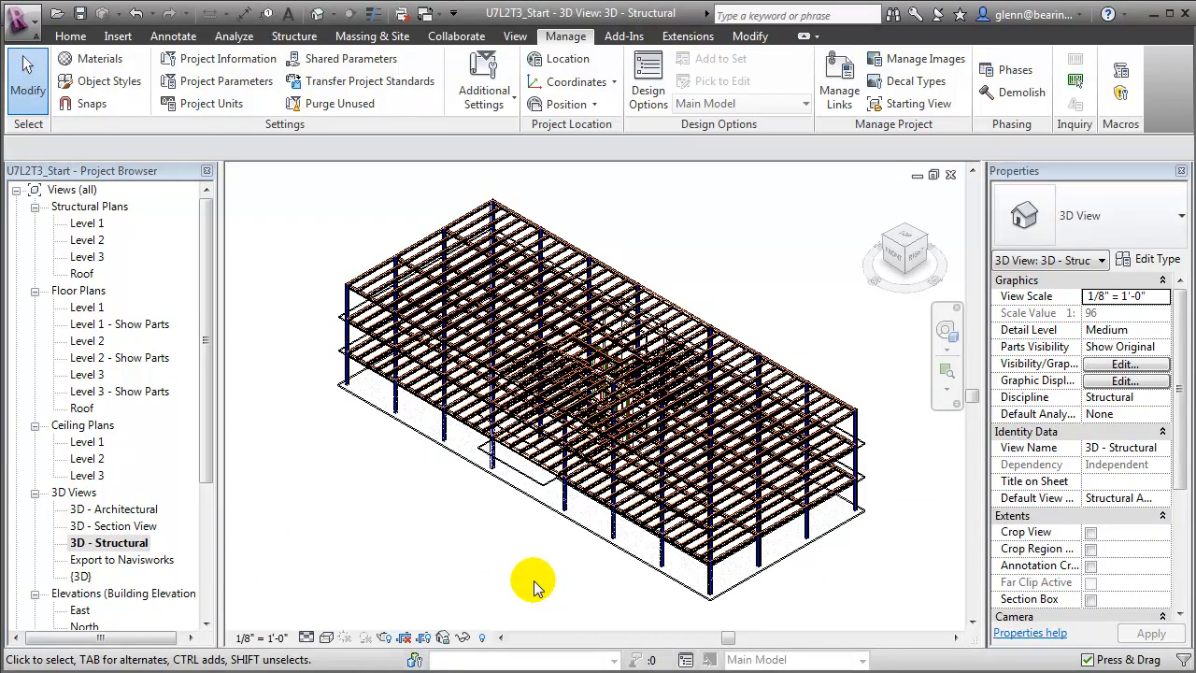
pyautogui.click(667, 563)
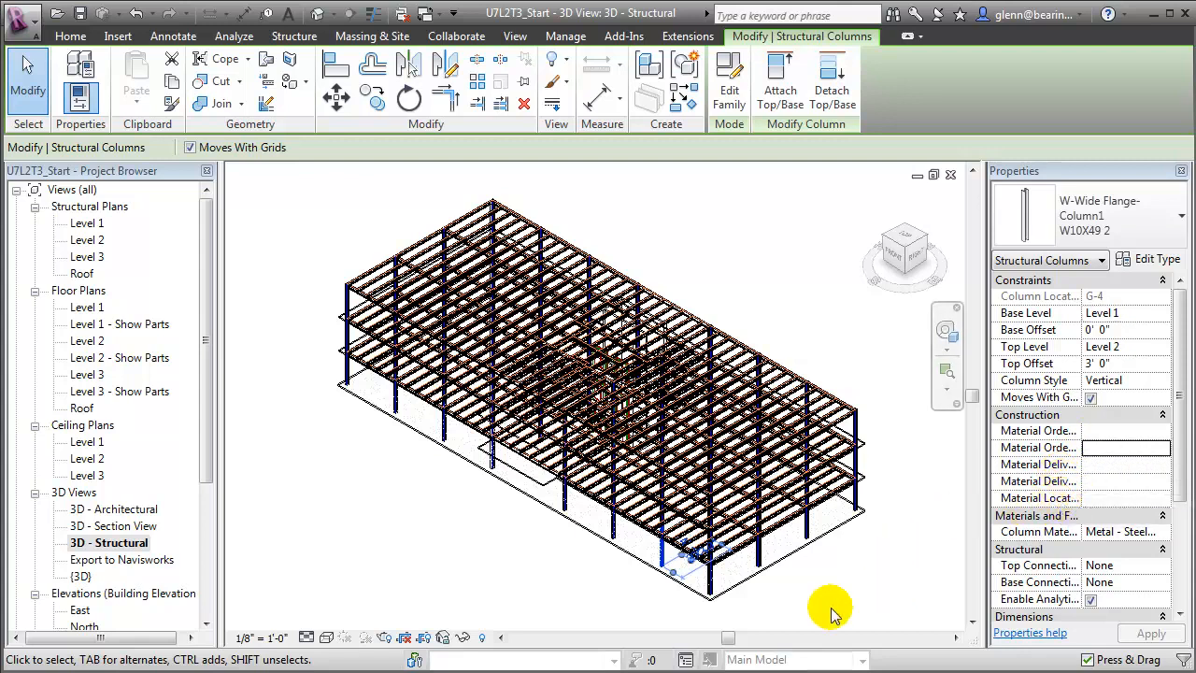
pyautogui.click(1160, 449)
pyautogui.click(1135, 449)
pyautogui.click(1134, 449)
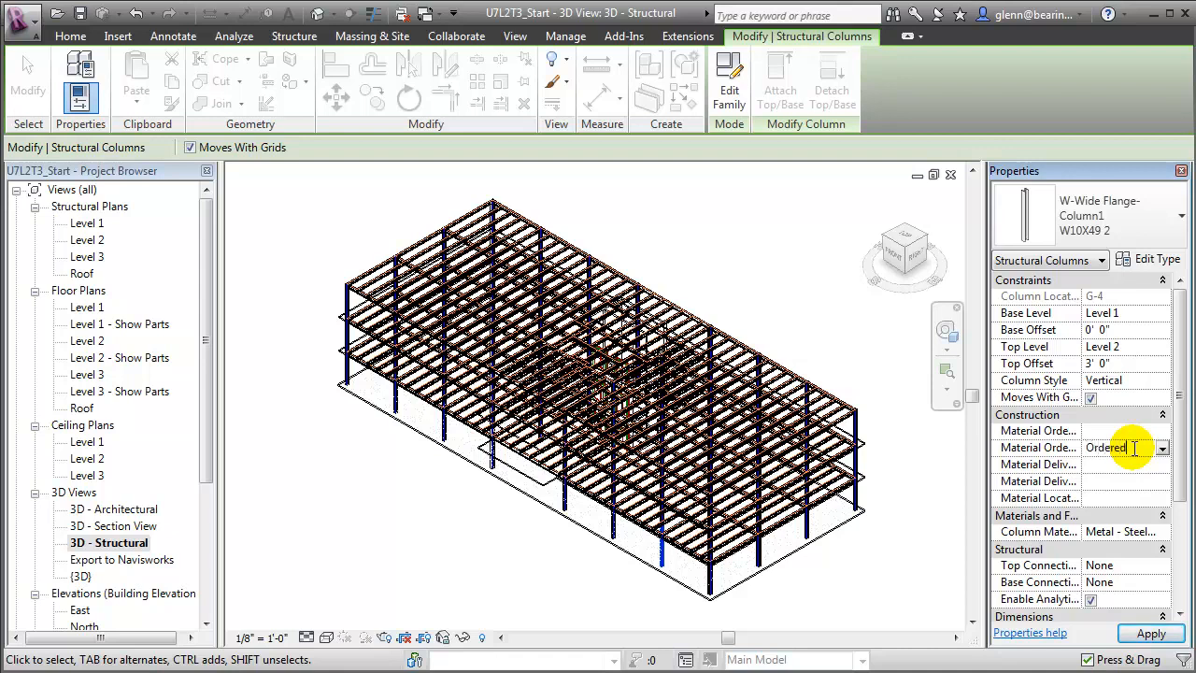
# Set the Material Delivery Status of column G-4 to Not Delivered, apply the properties and deselect the column
pyautogui.click(1105, 479)
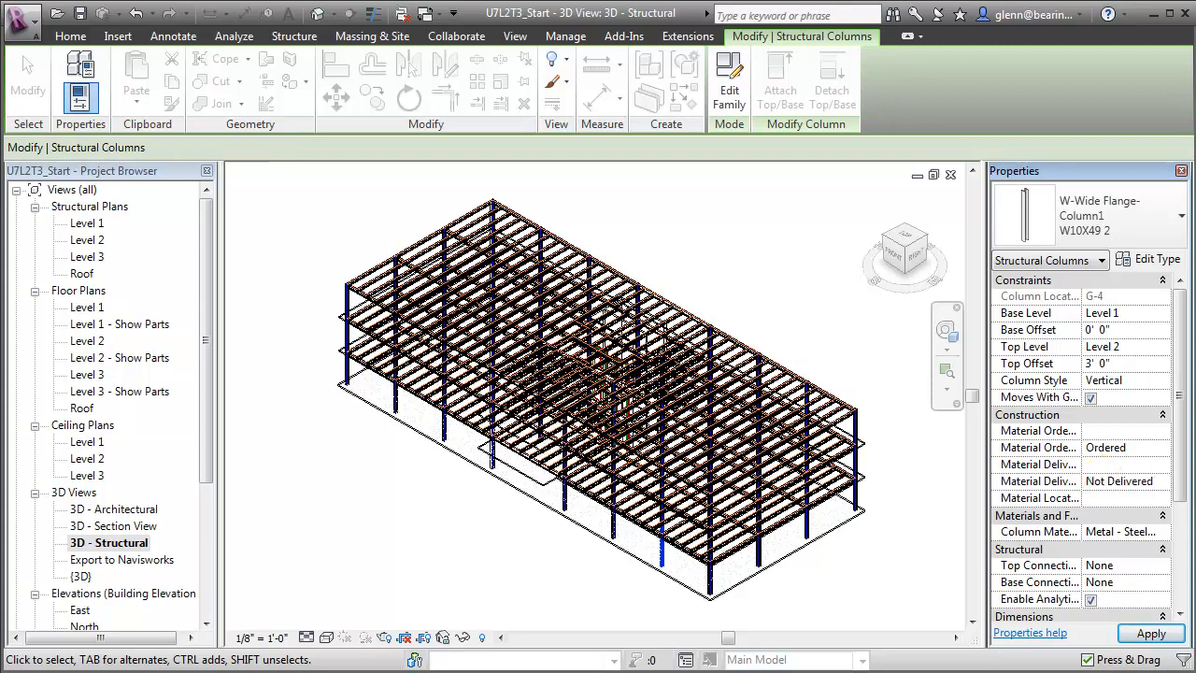
pyautogui.click(1150, 633)
pyautogui.click(892, 593)
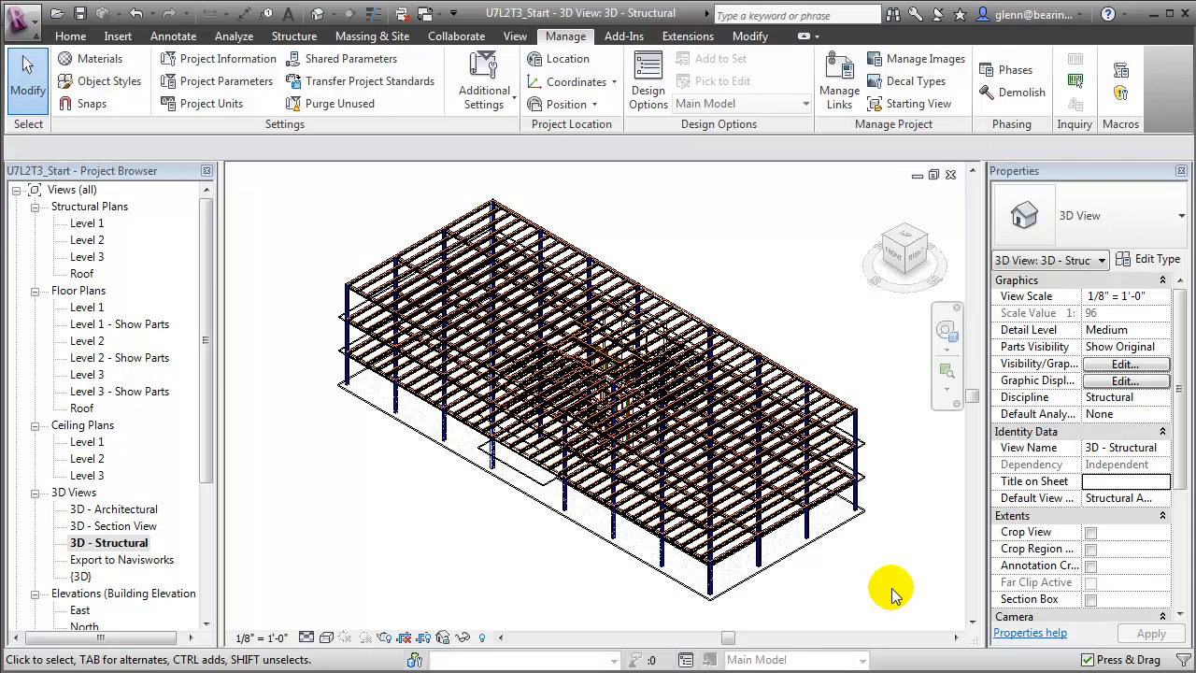
# In the Level 1 ceiling plan, select the entire building plan and filter the selection to Structural Columns only
pyautogui.click(81, 445)
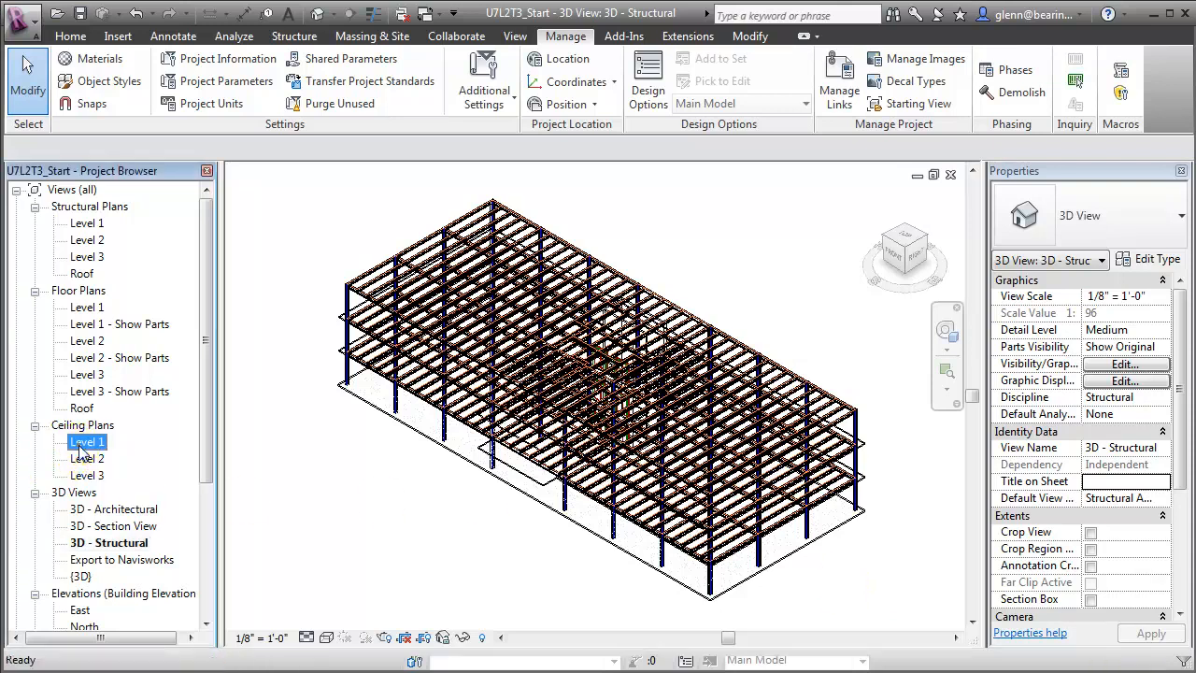
pyautogui.doubleClick(82, 445)
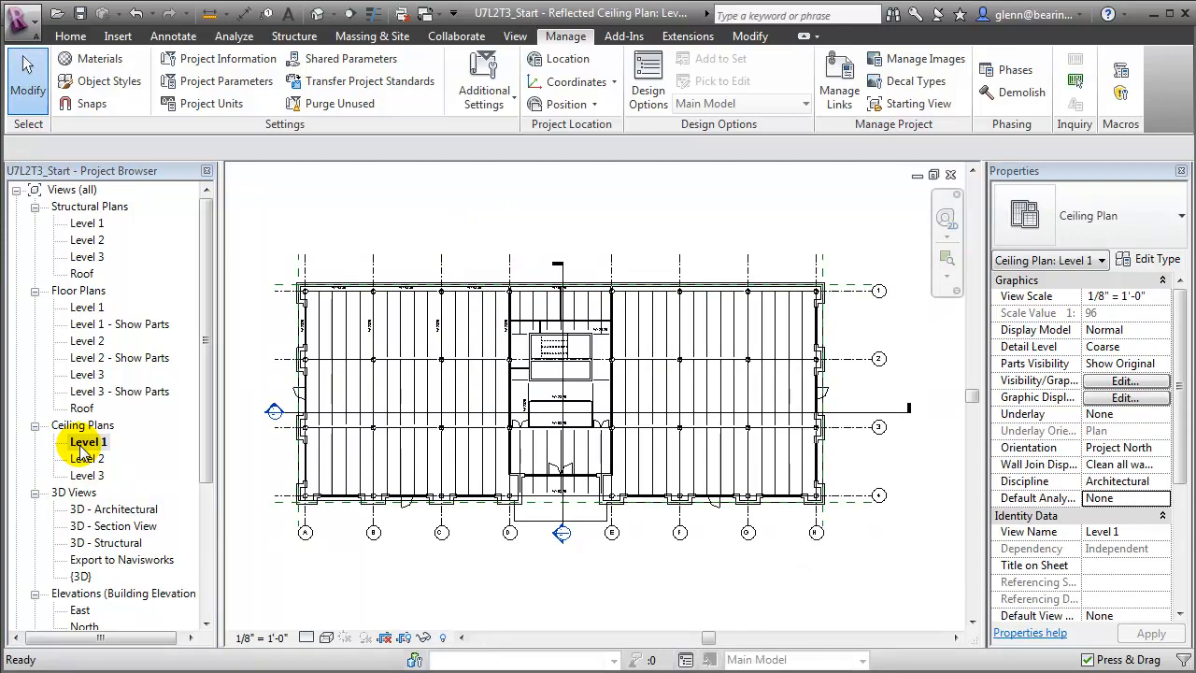
pyautogui.moveTo(262, 250); pyautogui.dragTo(467, 411)
pyautogui.moveTo(635, 476); pyautogui.dragTo(895, 555)
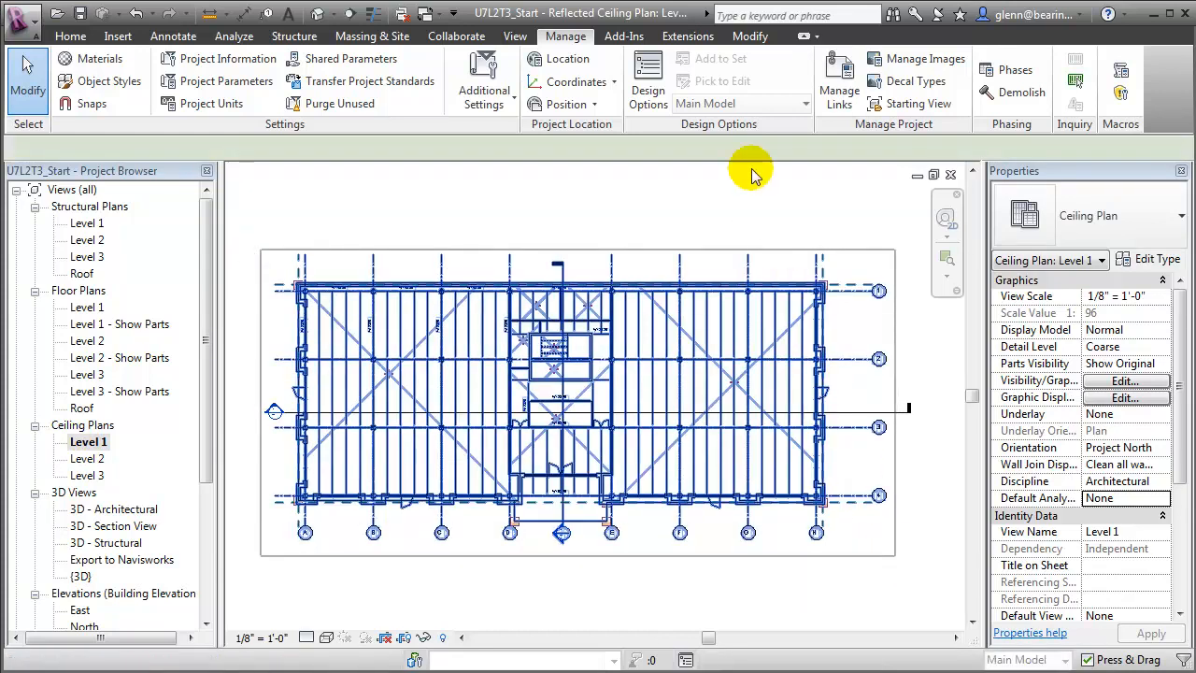
pyautogui.click(728, 89)
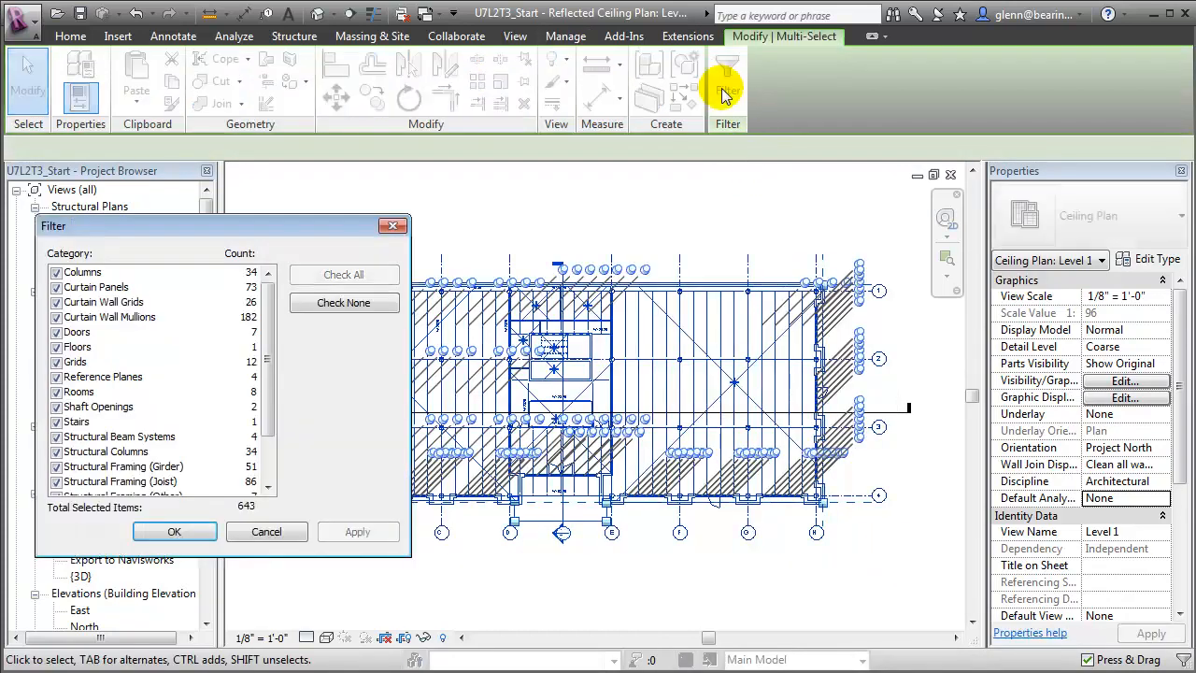
pyautogui.click(314, 301)
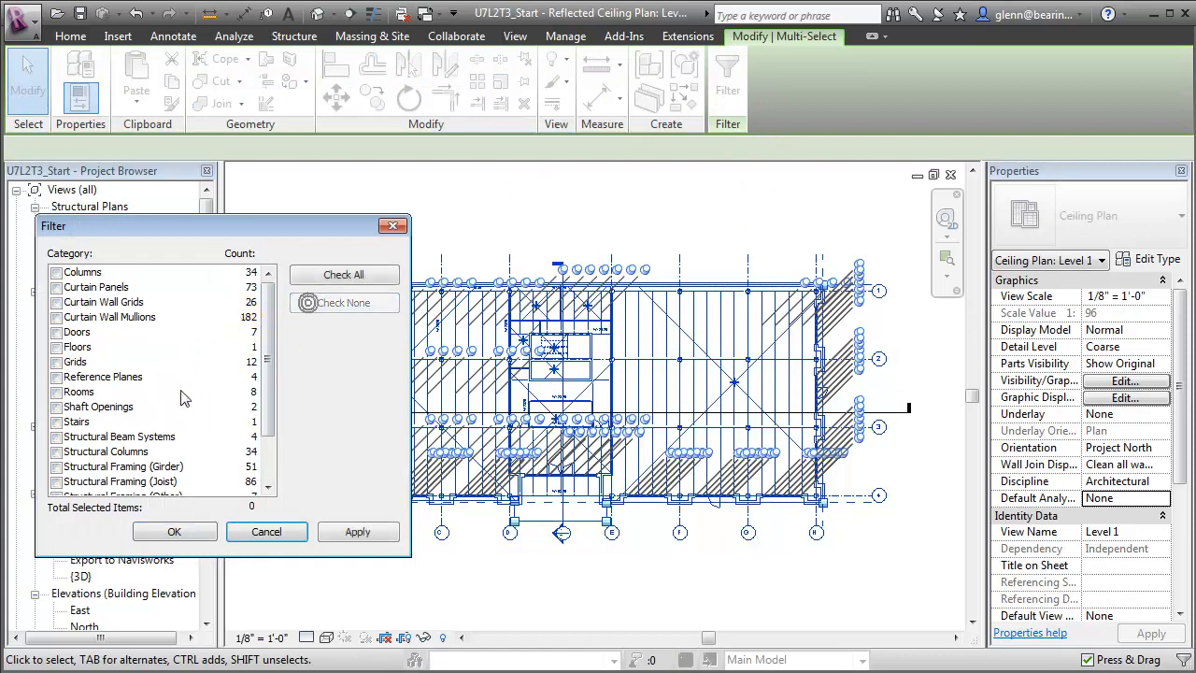
pyautogui.click(56, 451)
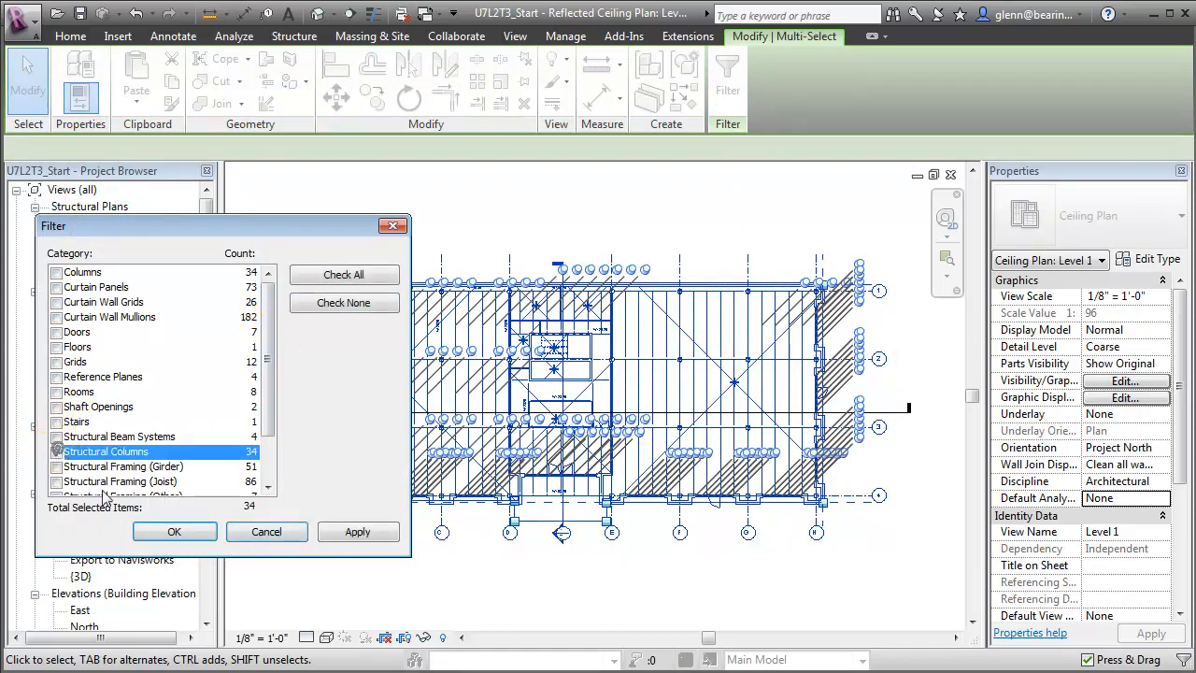
pyautogui.click(170, 530)
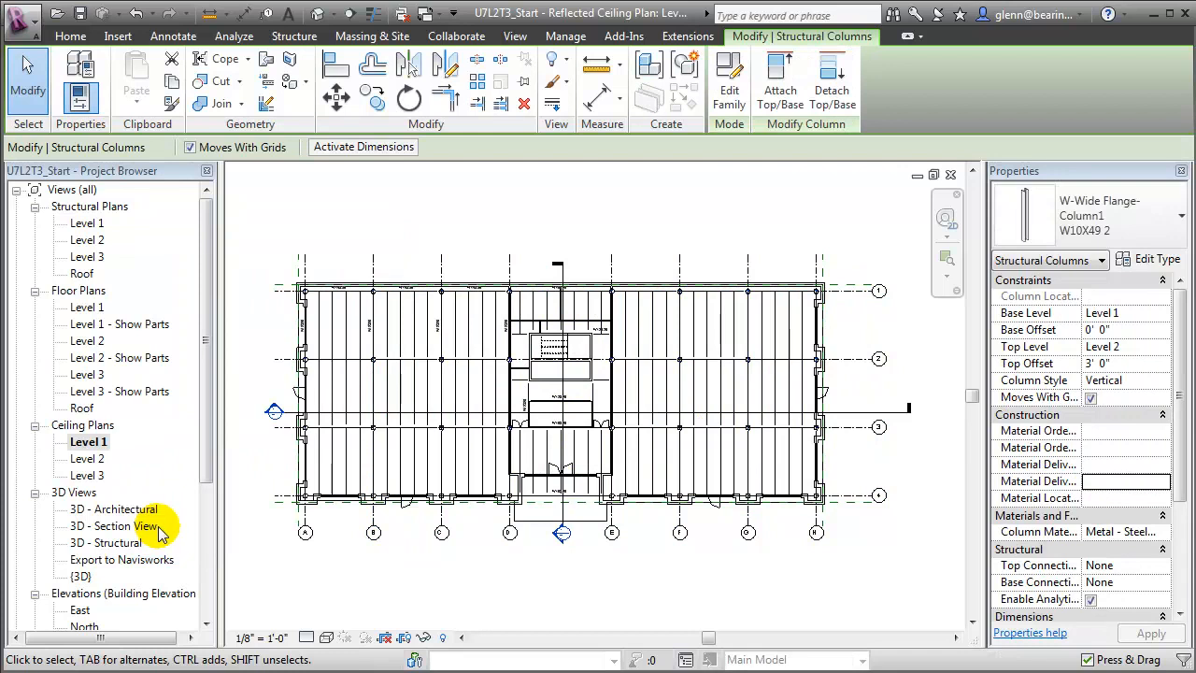
# Set the selected columns' Material Order Status to Ordered and Material Delivery Status to Not Delivered, and deselect them
pyautogui.click(1167, 449)
pyautogui.click(1129, 467)
pyautogui.click(1160, 481)
pyautogui.click(1163, 488)
pyautogui.click(1126, 497)
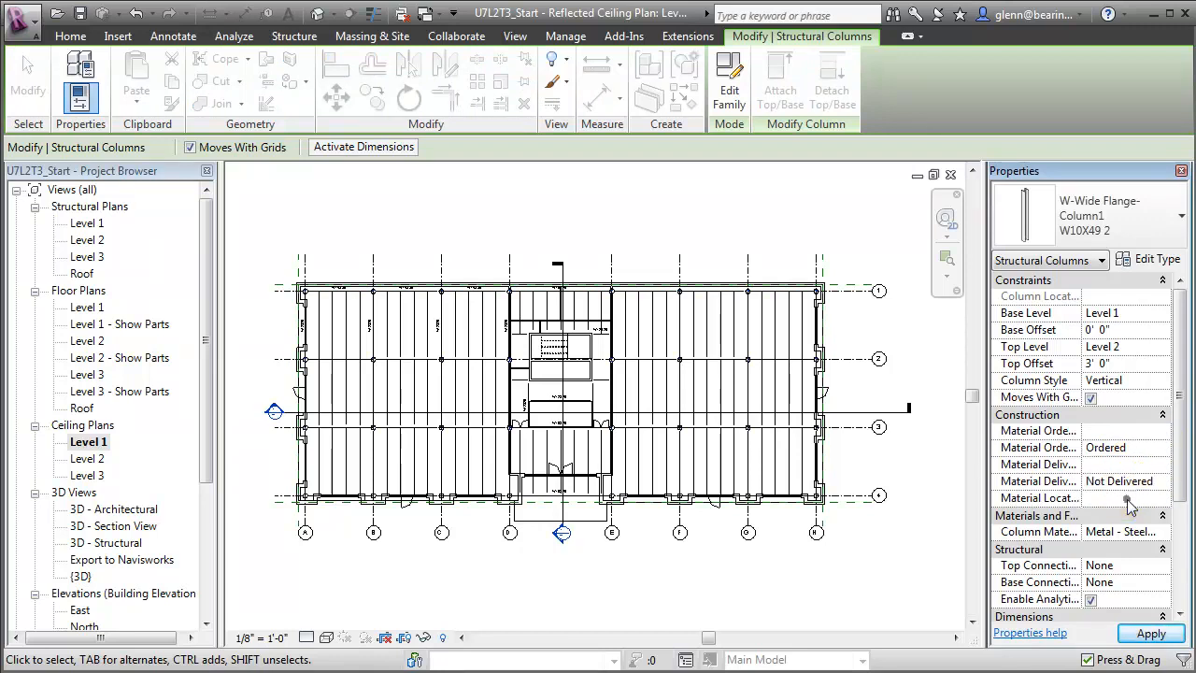
pyautogui.click(883, 572)
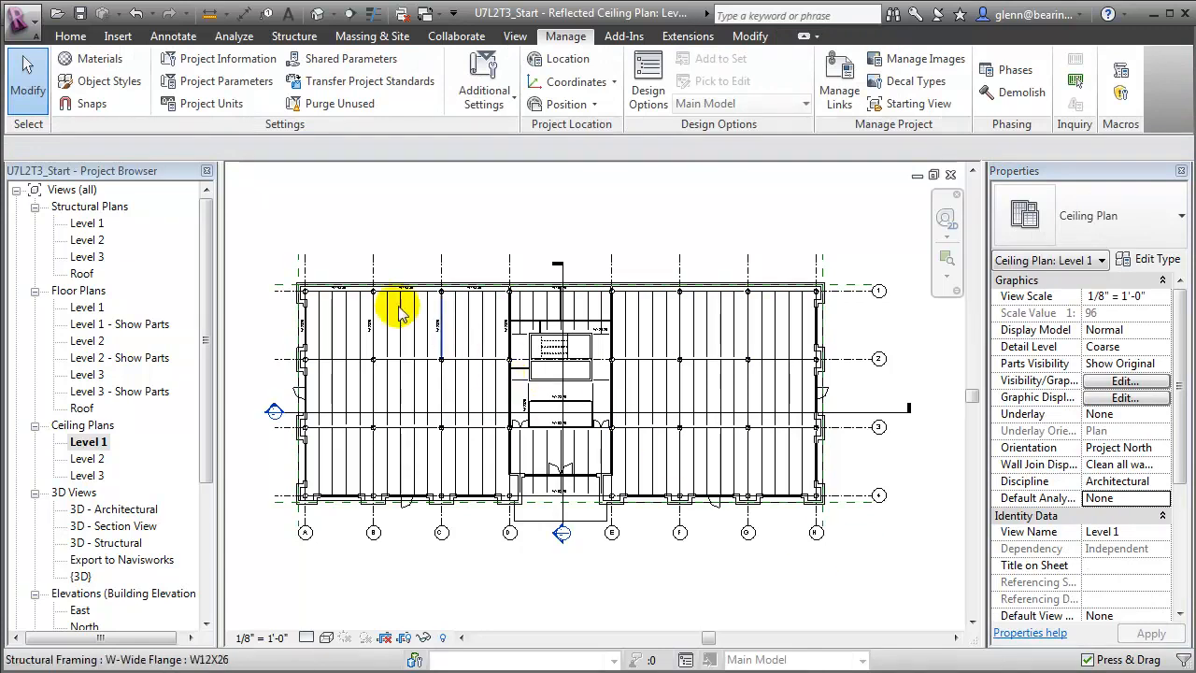
# Select the area spanning grids A to C and 1 to 3, and filter the selection to Structural Columns only
pyautogui.moveTo(296, 281); pyautogui.dragTo(467, 453)
pyautogui.click(727, 93)
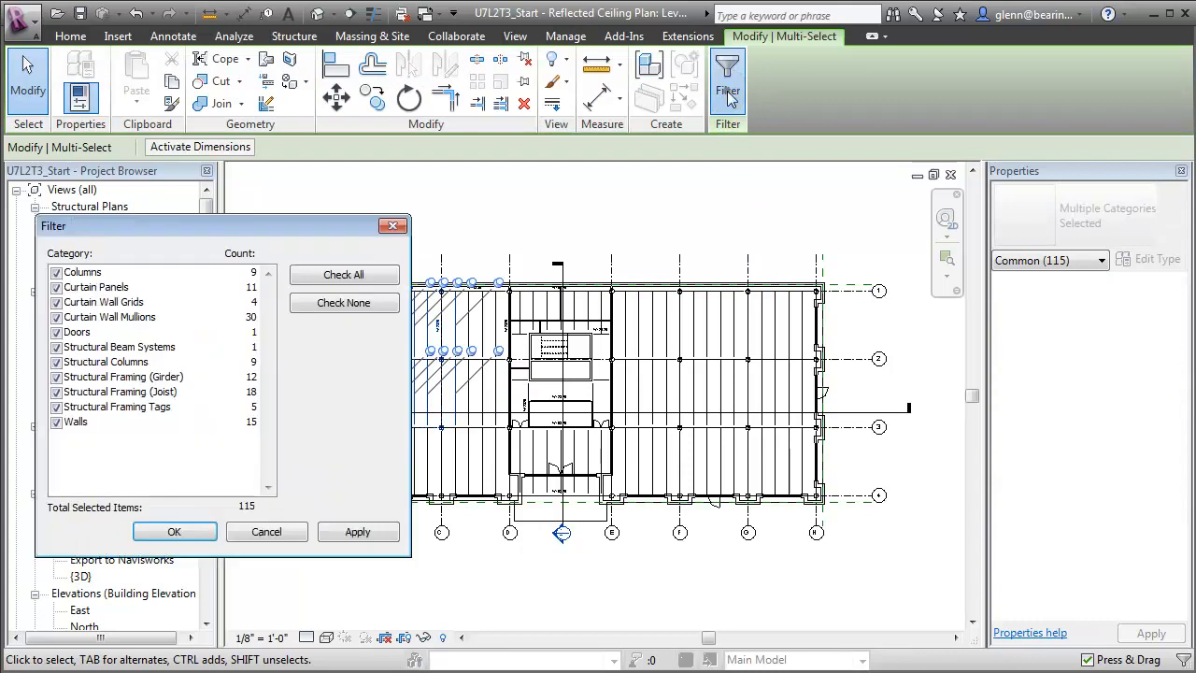
pyautogui.click(329, 305)
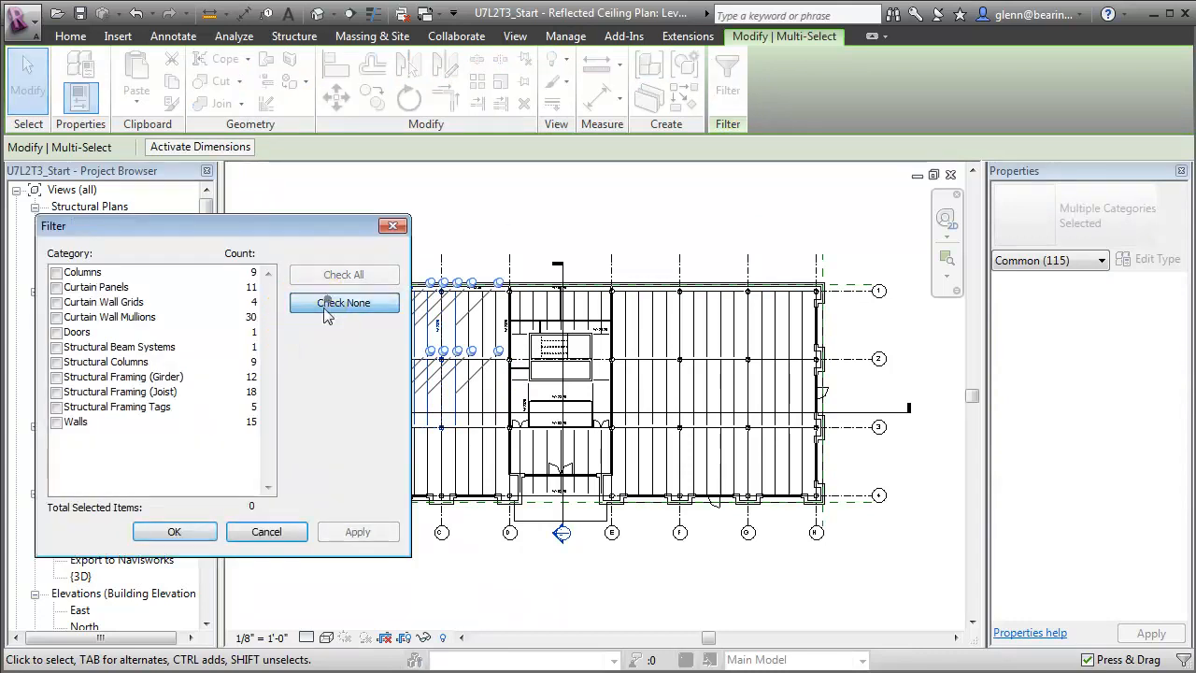
pyautogui.click(58, 361)
pyautogui.click(174, 531)
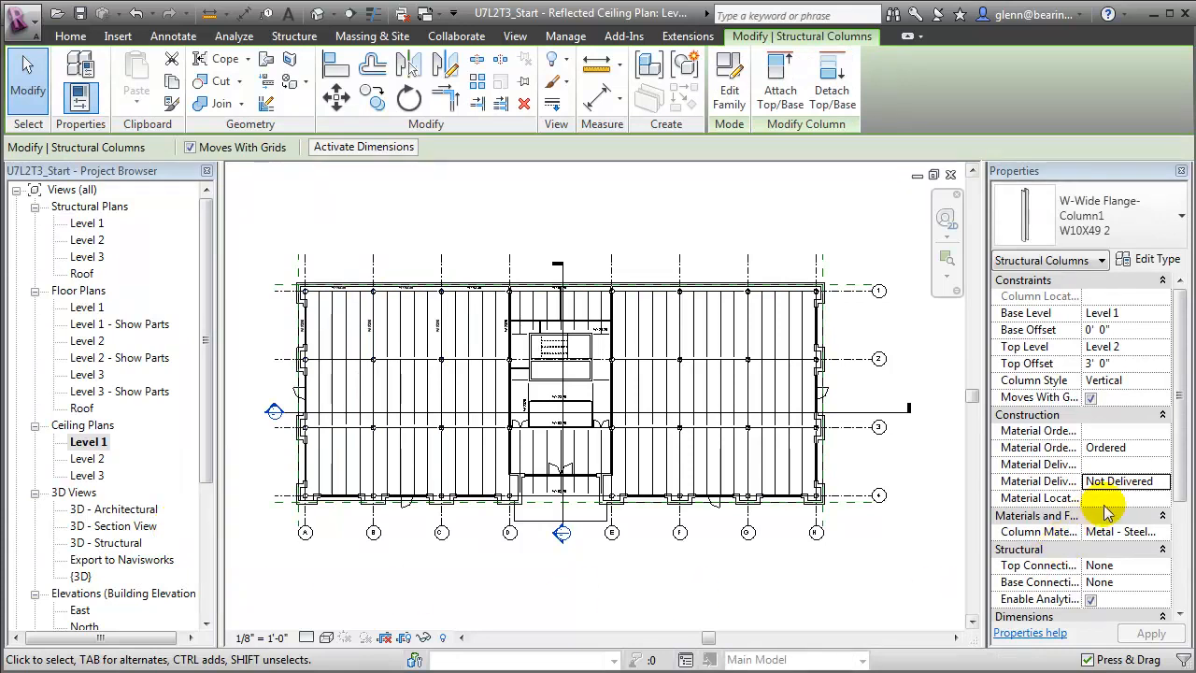
# Set the Material Delivery Status of the selected columns at grids A to C and 1 to 3 to Delivered
pyautogui.click(1156, 484)
pyautogui.click(1160, 484)
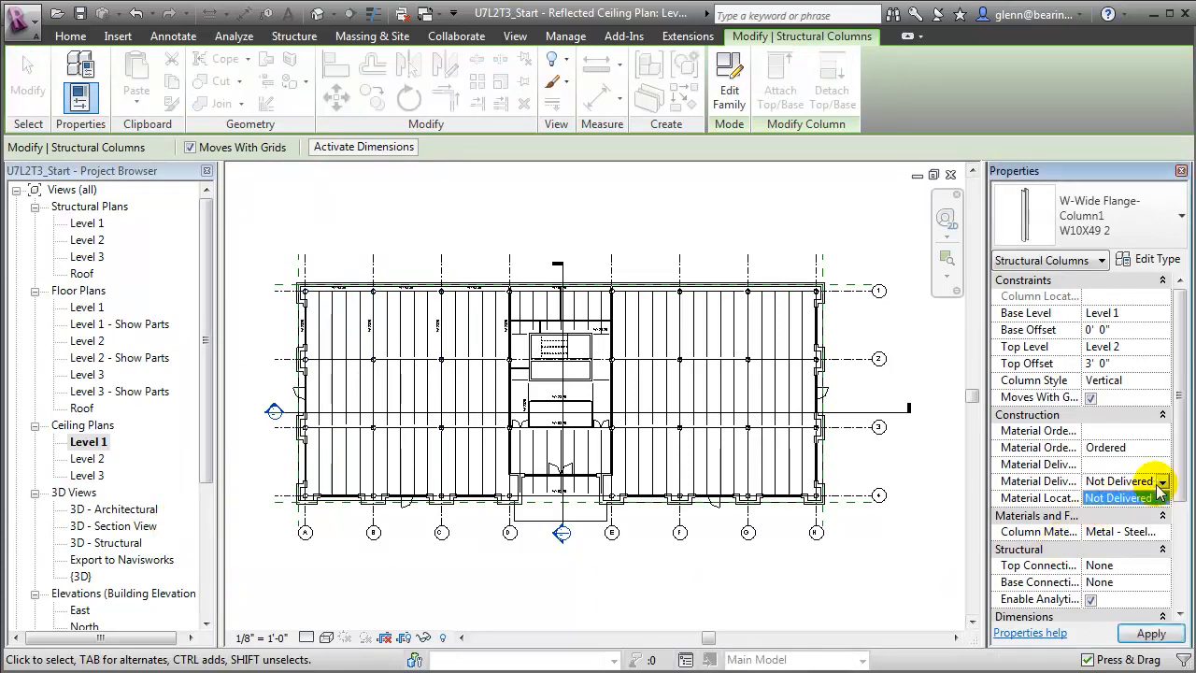
pyautogui.click(1161, 482)
pyautogui.write('De')
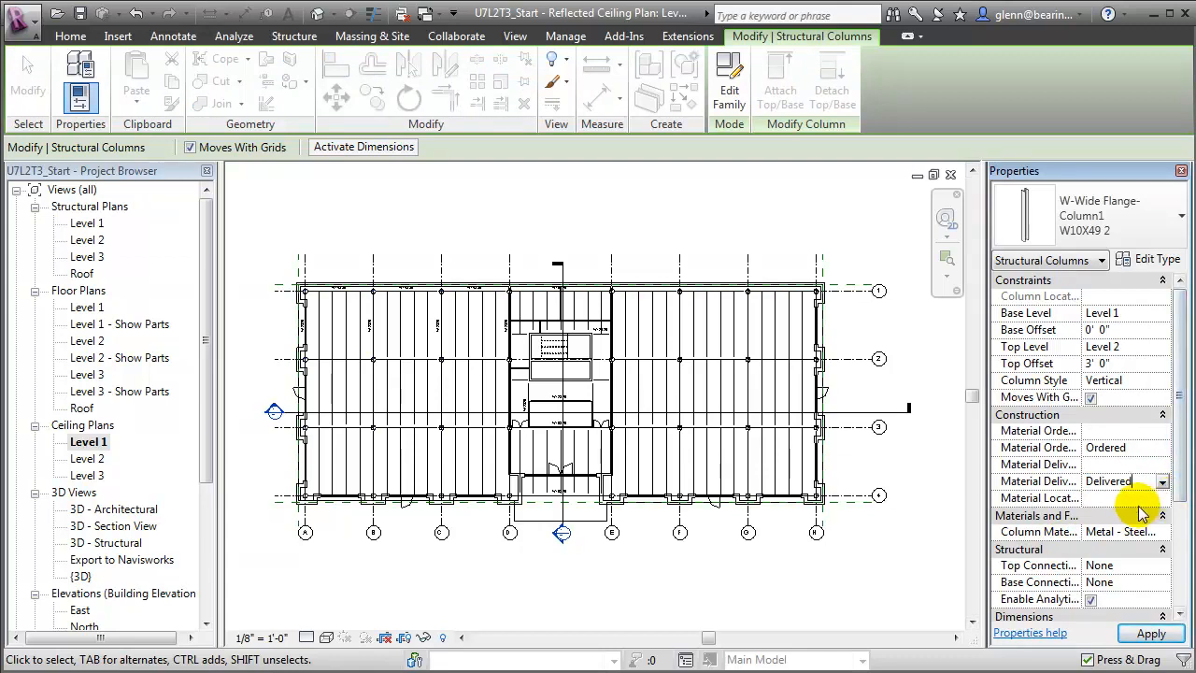
pyautogui.click(1129, 500)
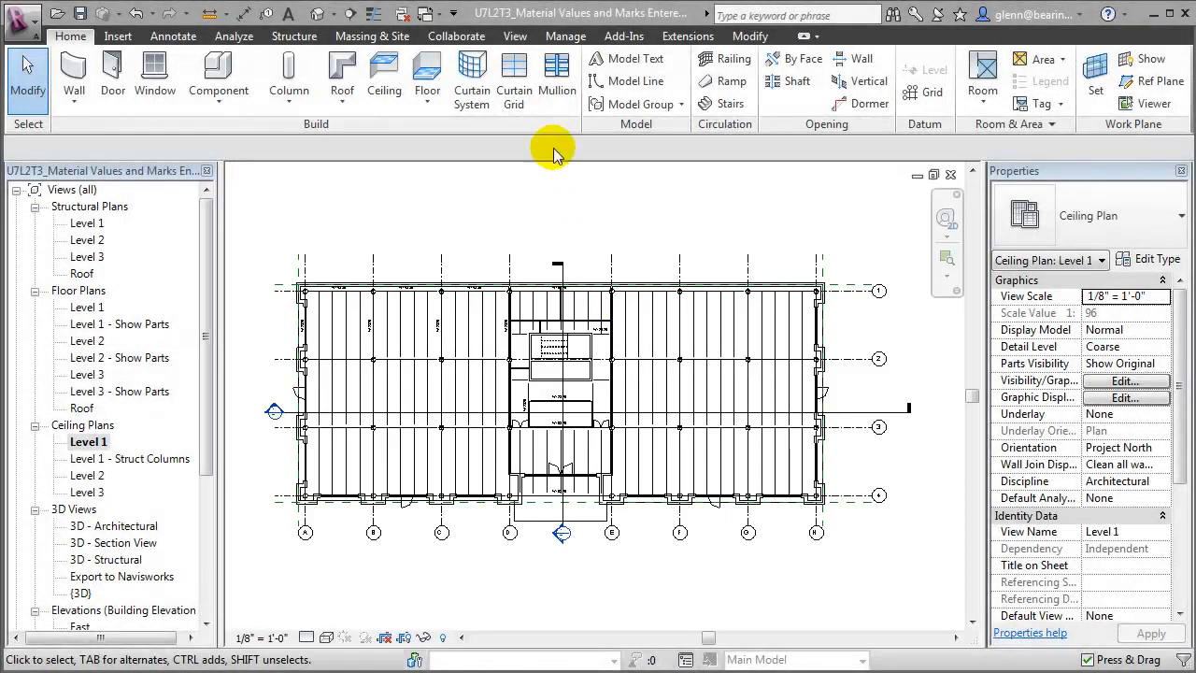
# Create a new building component schedule for the Structural Columns category in the New Construction phase
pyautogui.click(515, 36)
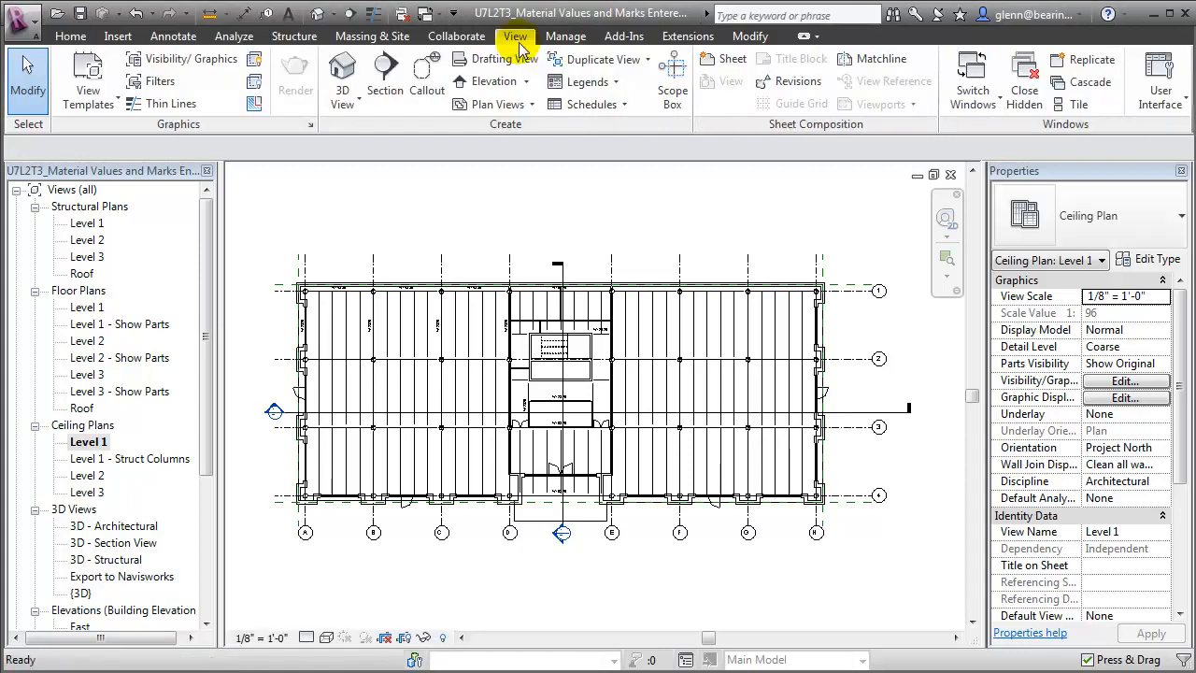
pyautogui.click(587, 104)
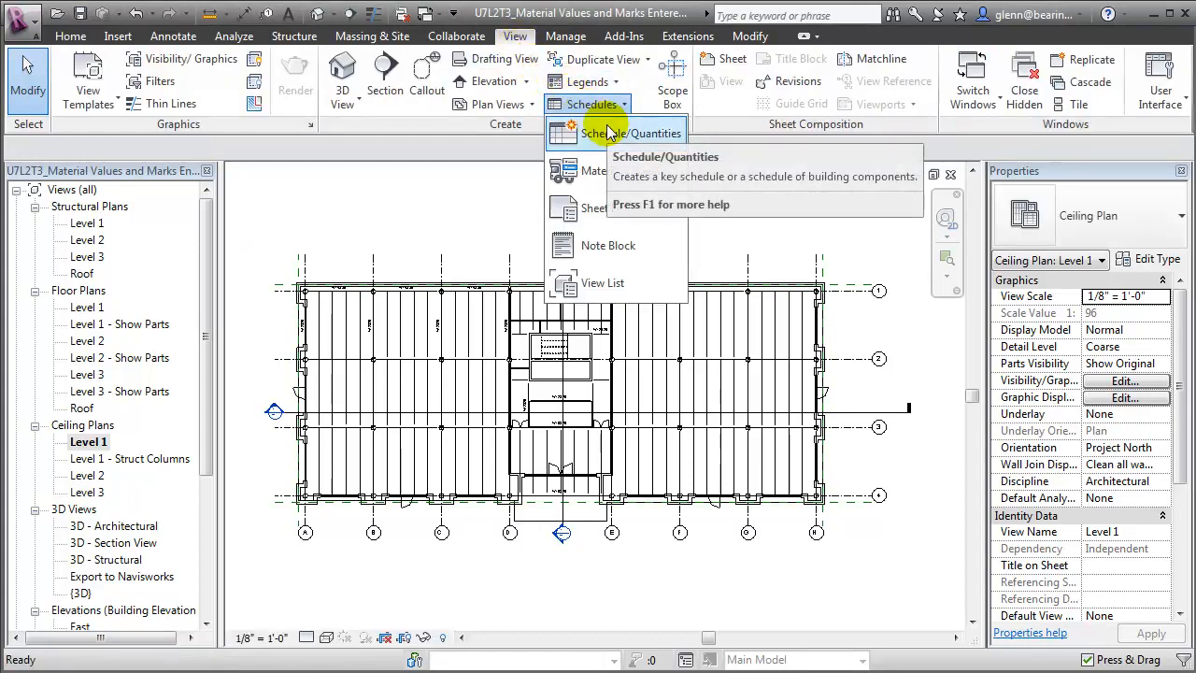
pyautogui.click(601, 130)
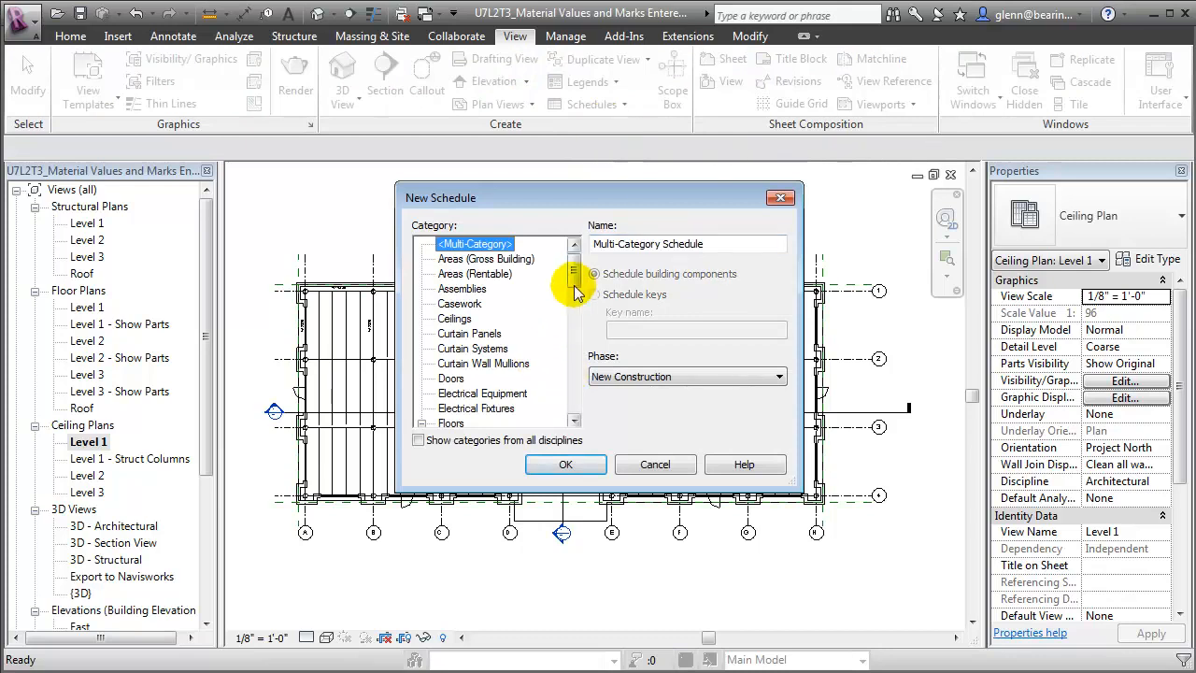
pyautogui.moveTo(573, 270); pyautogui.dragTo(573, 386)
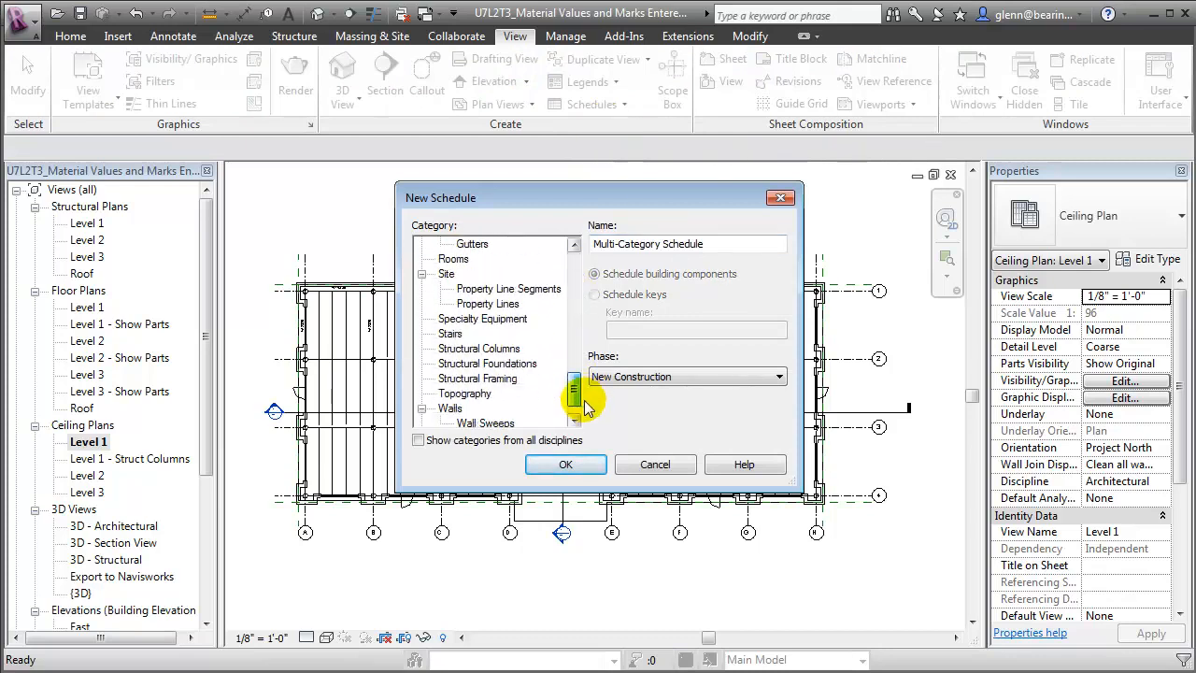
pyautogui.click(501, 349)
pyautogui.click(563, 463)
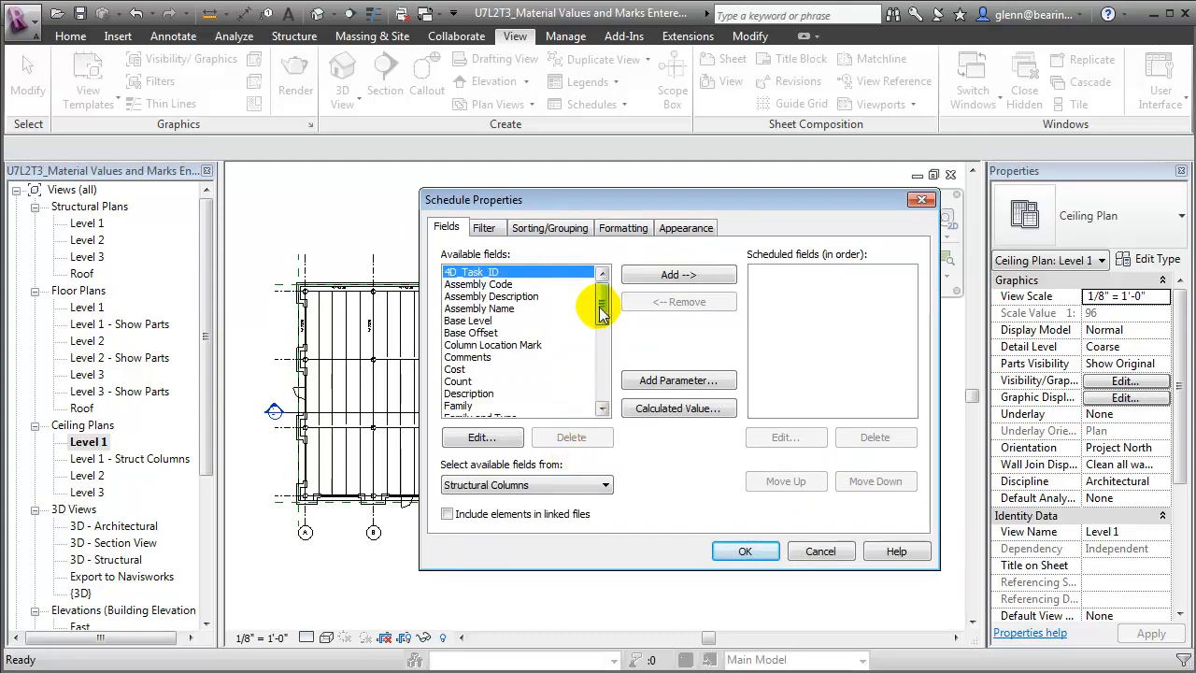
# Add the Base Level, Mark and 4D_Task_ID fields to the structural column schedule, in that order
pyautogui.moveTo(601, 313)
pyautogui.mouseDown()
pyautogui.moveTo(601, 342)
pyautogui.moveTo(594, 316)
pyautogui.mouseUp()
pyautogui.click(503, 309)
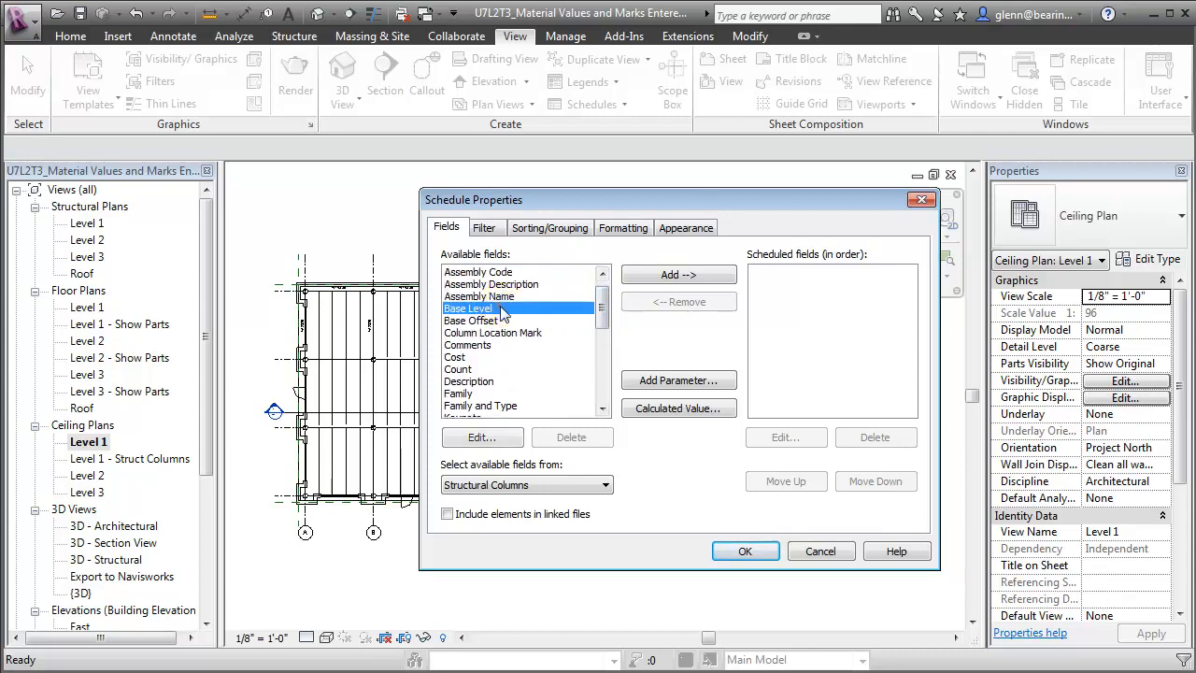
pyautogui.click(648, 278)
pyautogui.click(604, 305)
pyautogui.moveTo(604, 311); pyautogui.dragTo(603, 329)
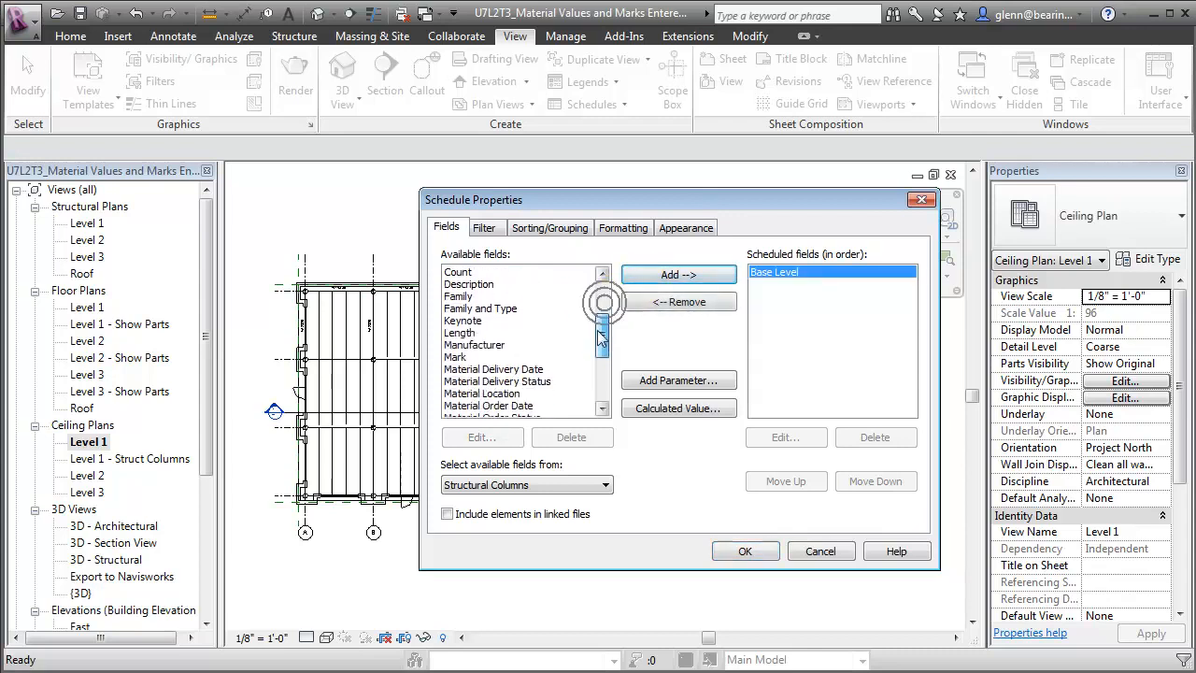
pyautogui.click(455, 357)
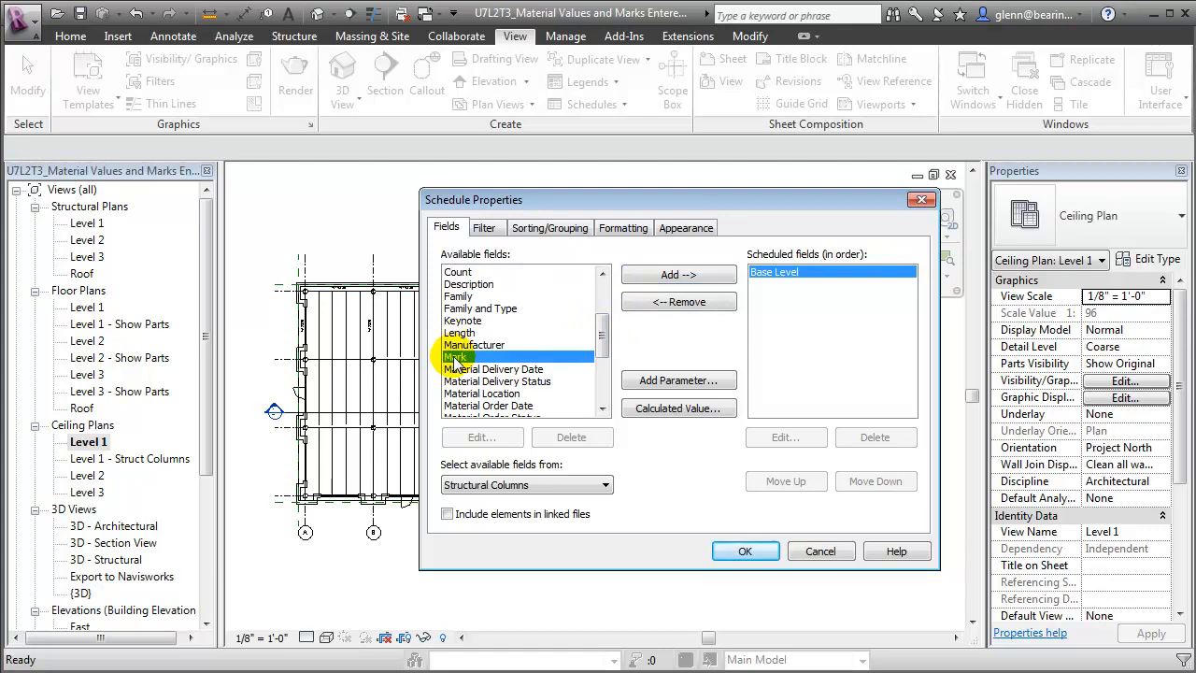
pyautogui.click(659, 276)
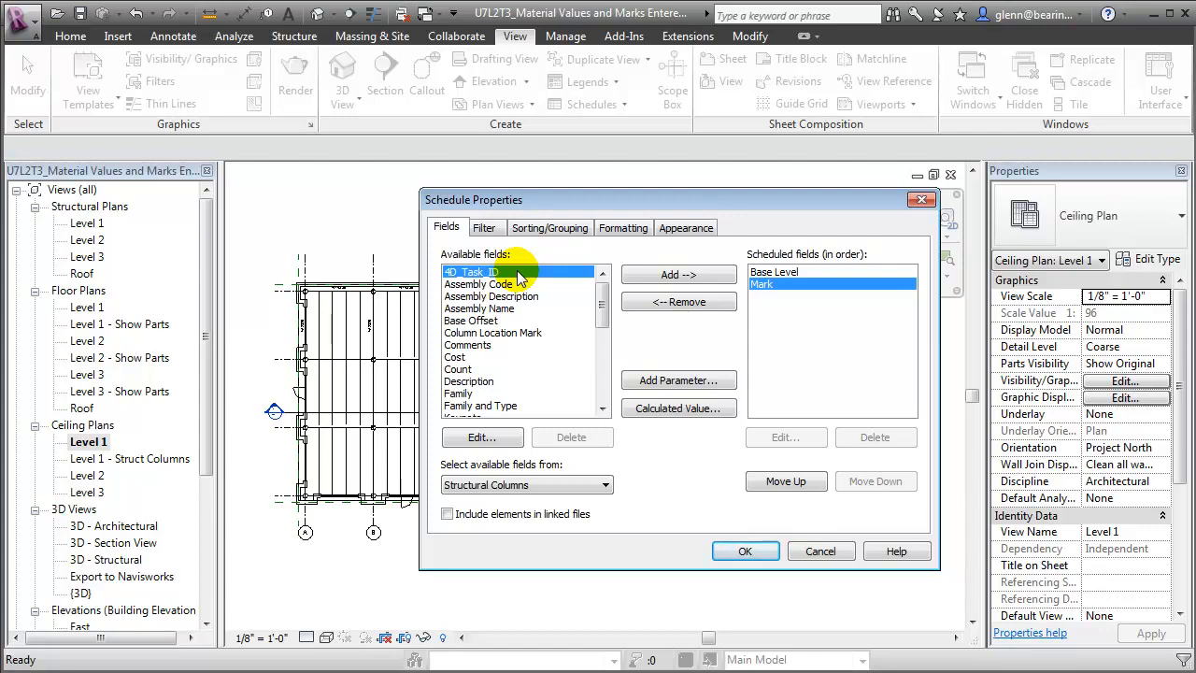
pyautogui.click(659, 275)
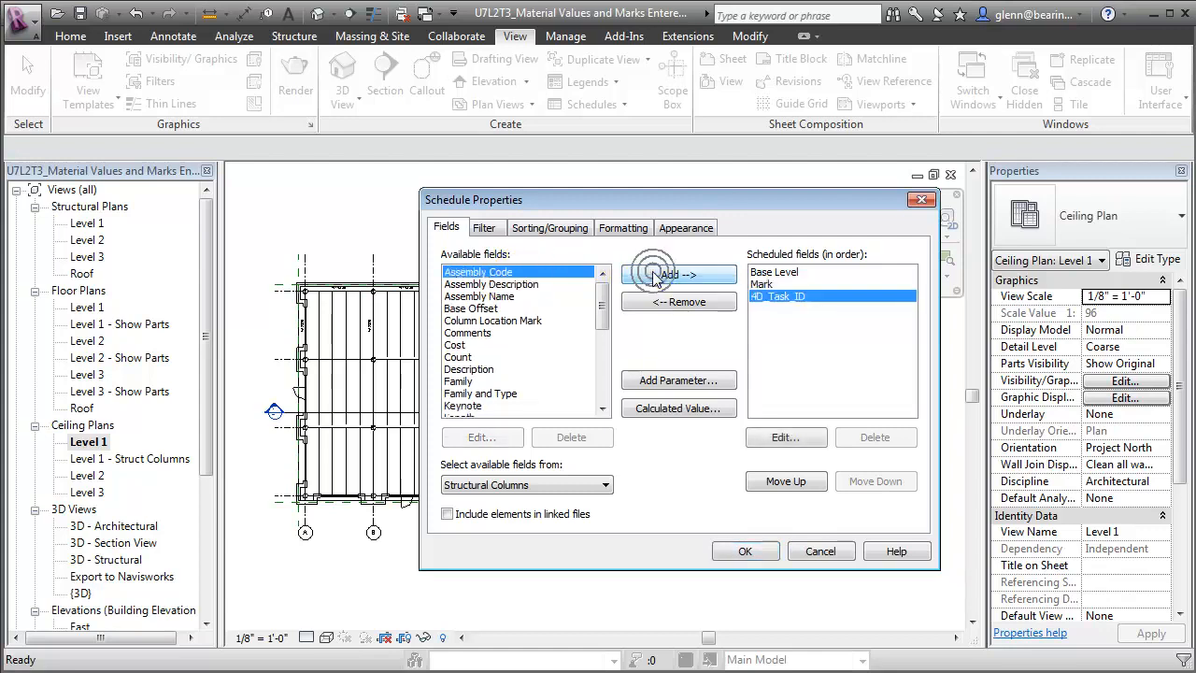
# Add Material Order Date, Material Order Status, Material Delivery Date, Material Delivery Status and Material Location to the scheduled fields
pyautogui.moveTo(603, 301); pyautogui.dragTo(528, 355)
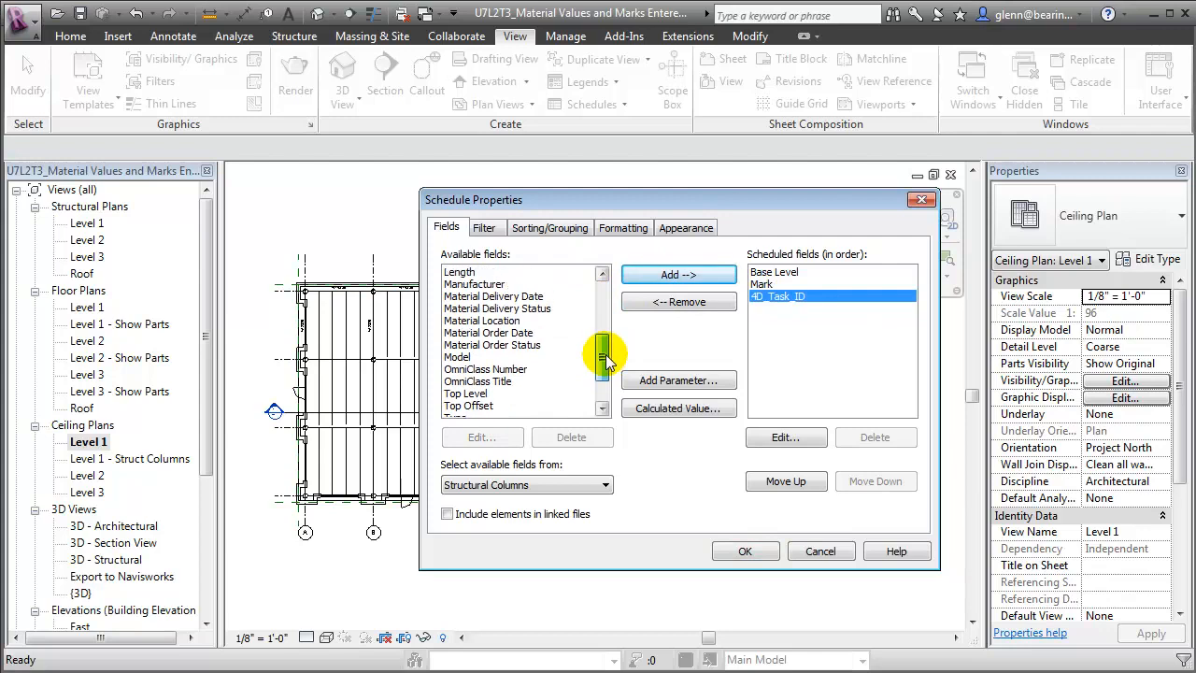
pyautogui.click(495, 295)
pyautogui.click(520, 331)
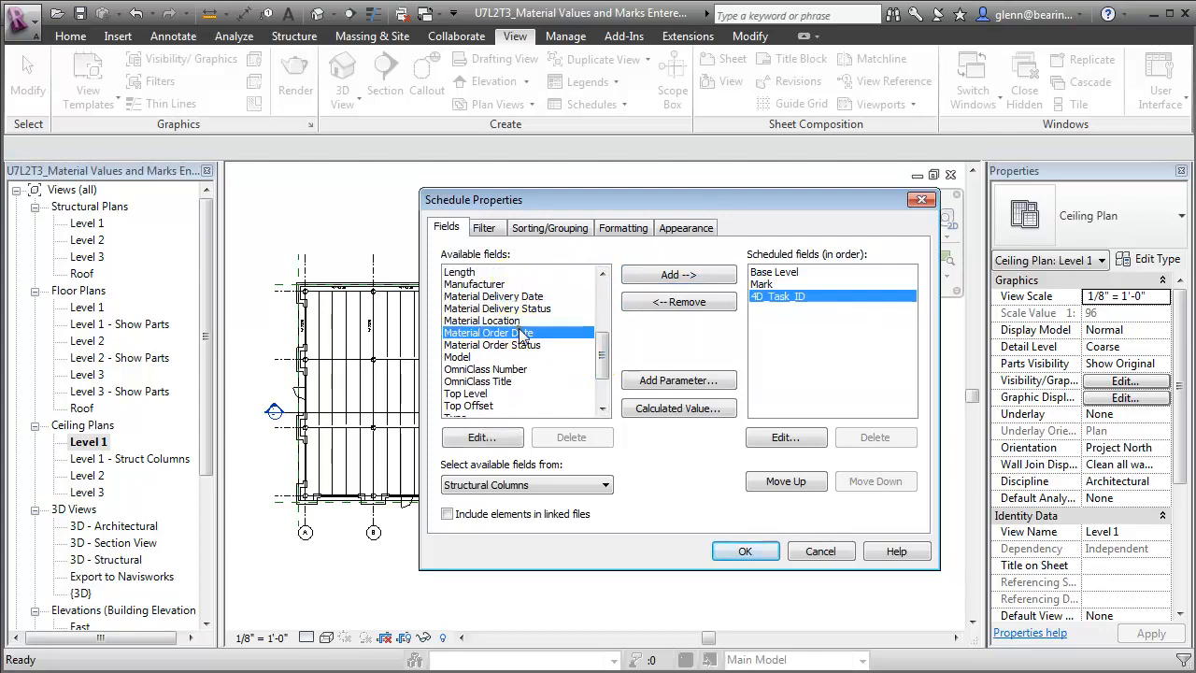
pyautogui.click(658, 275)
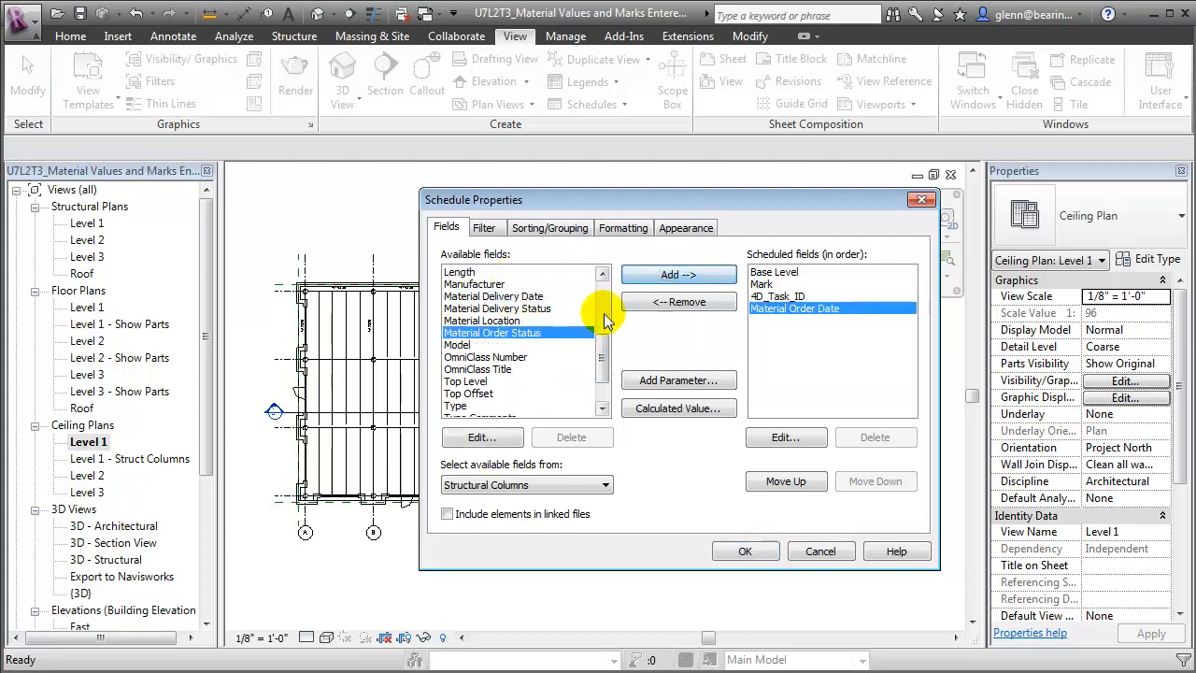
pyautogui.click(658, 275)
pyautogui.click(534, 296)
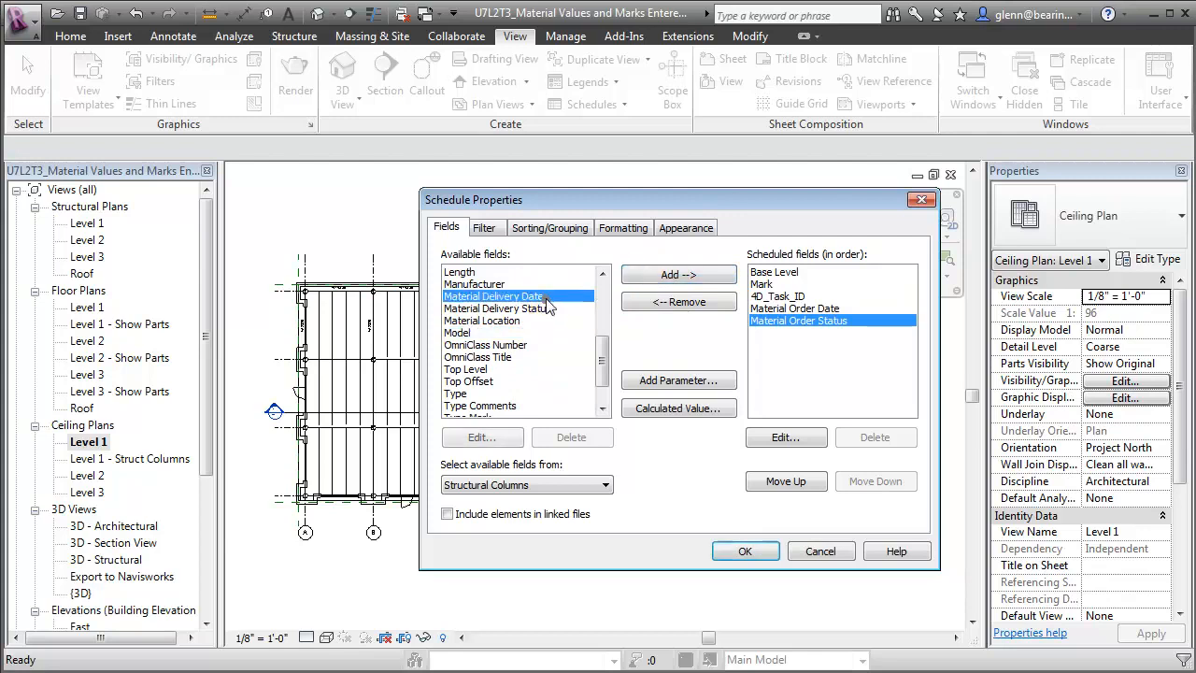
pyautogui.click(658, 275)
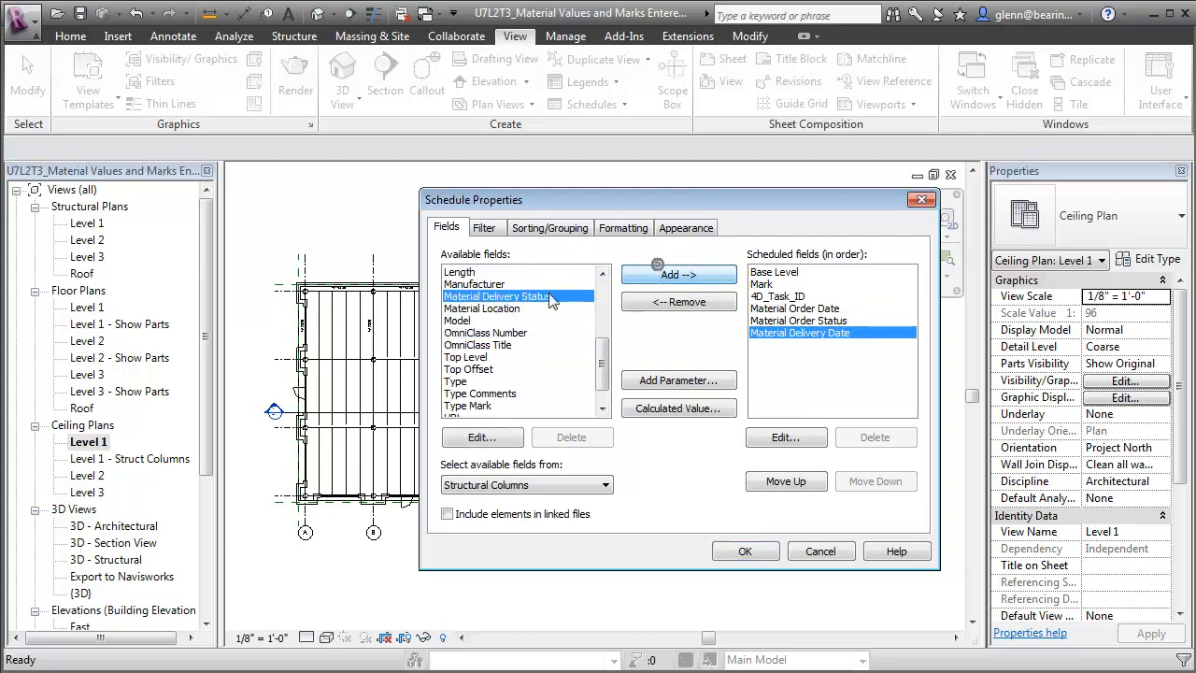
pyautogui.click(665, 275)
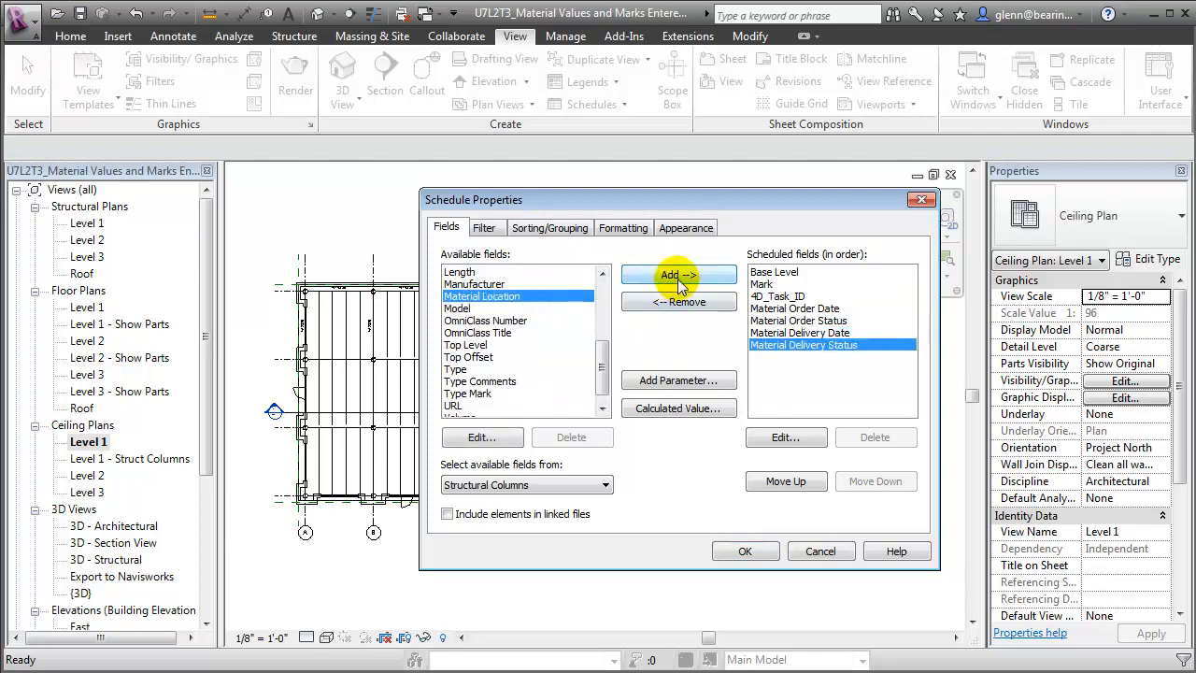
pyautogui.click(679, 278)
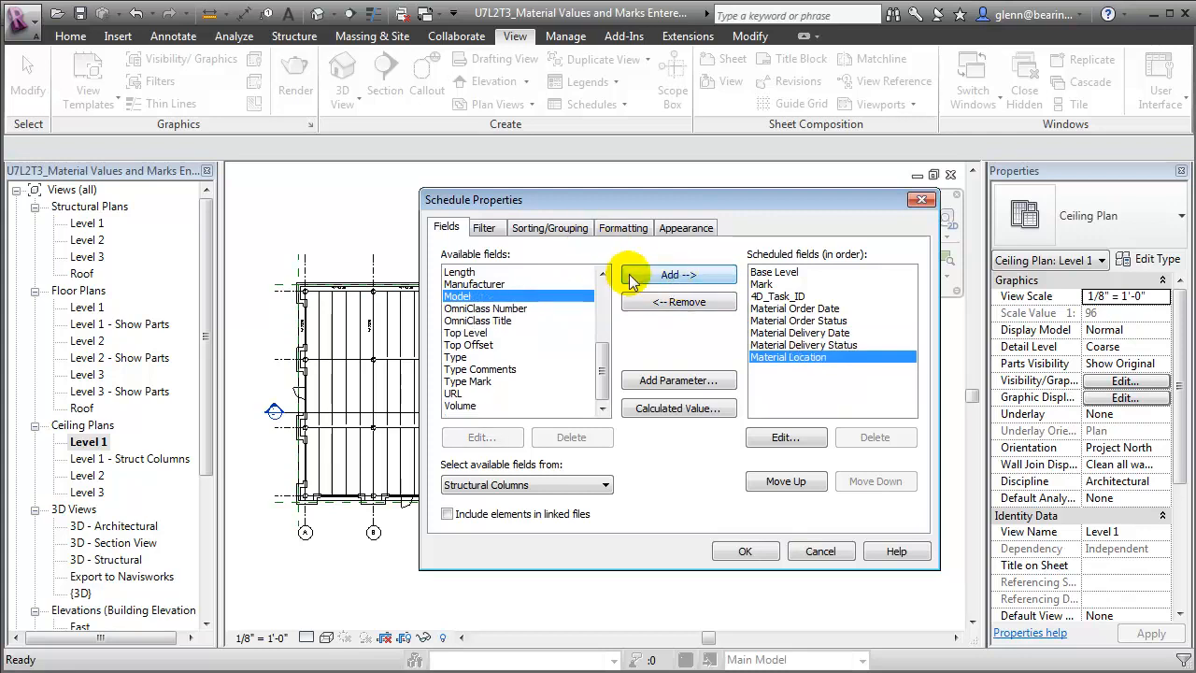
# Sort the structural column schedule by 4D_Task_ID in ascending order
pyautogui.click(575, 232)
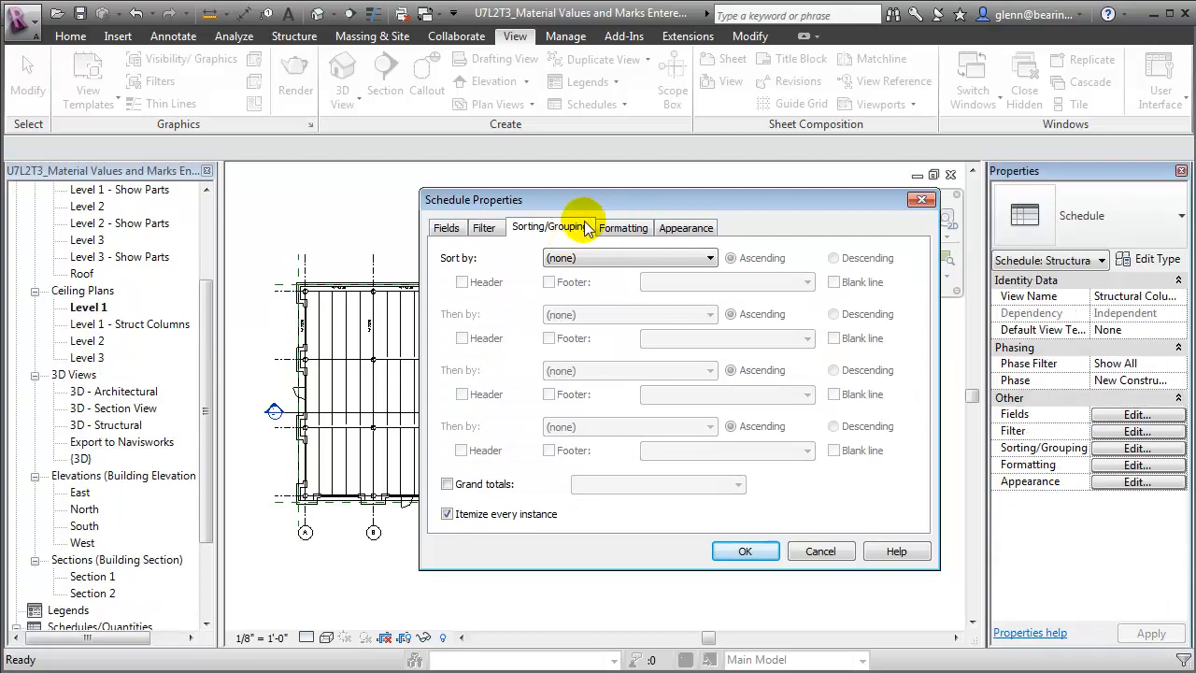
pyautogui.click(566, 257)
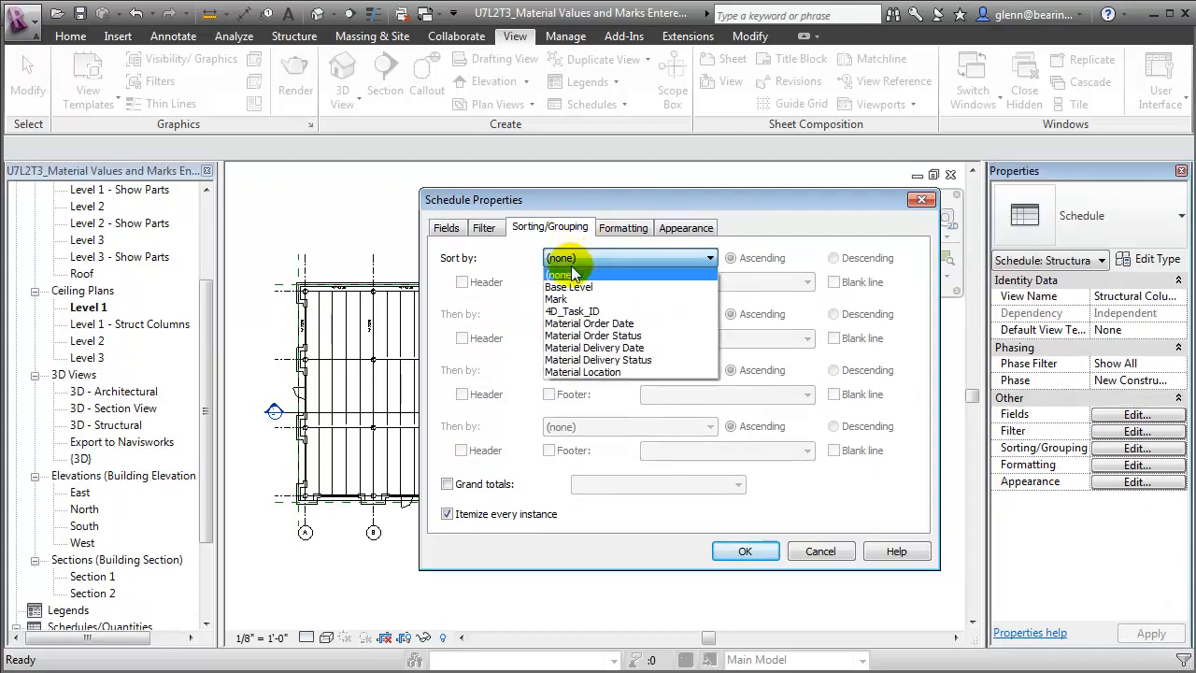
pyautogui.click(570, 311)
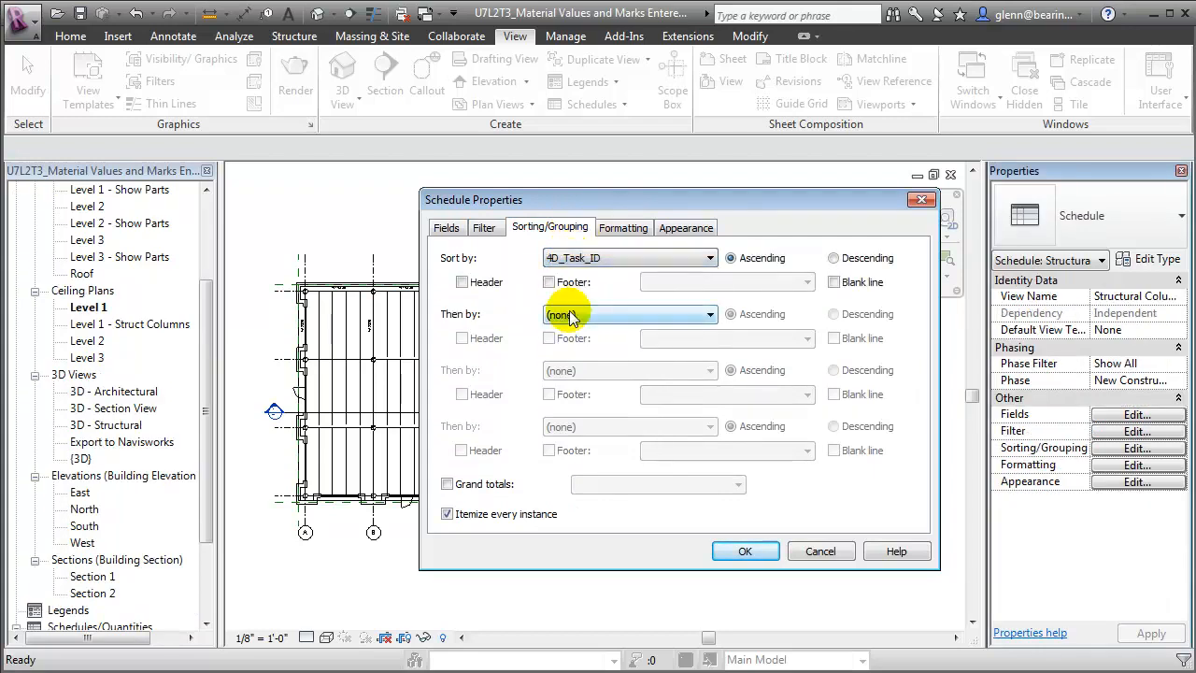
# Add Material Order Status and Mark as the second and third ascending sort levels of the structural column schedule
pyautogui.click(569, 316)
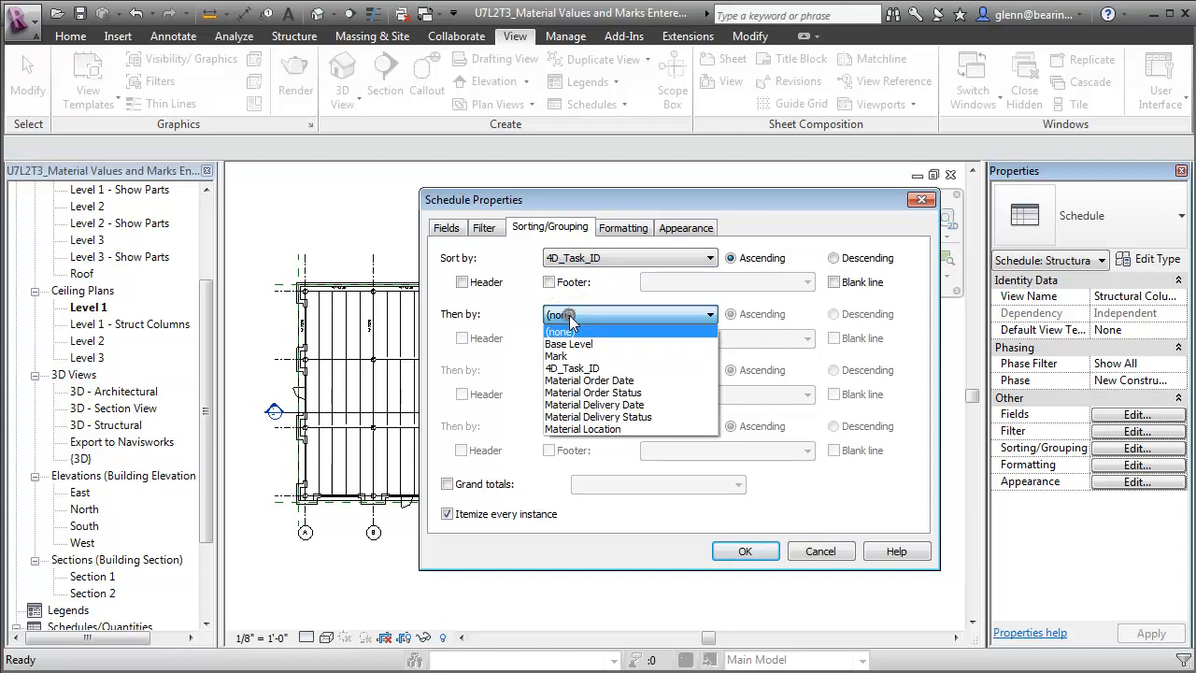
pyautogui.click(583, 392)
pyautogui.click(583, 370)
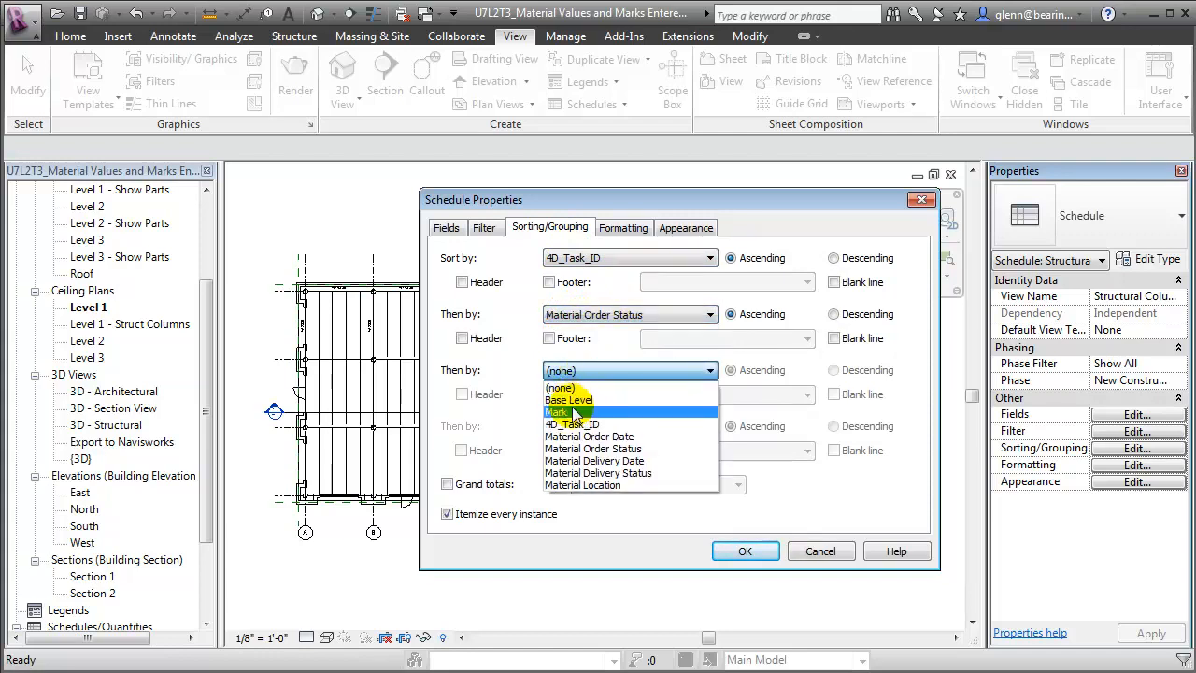
pyautogui.click(571, 411)
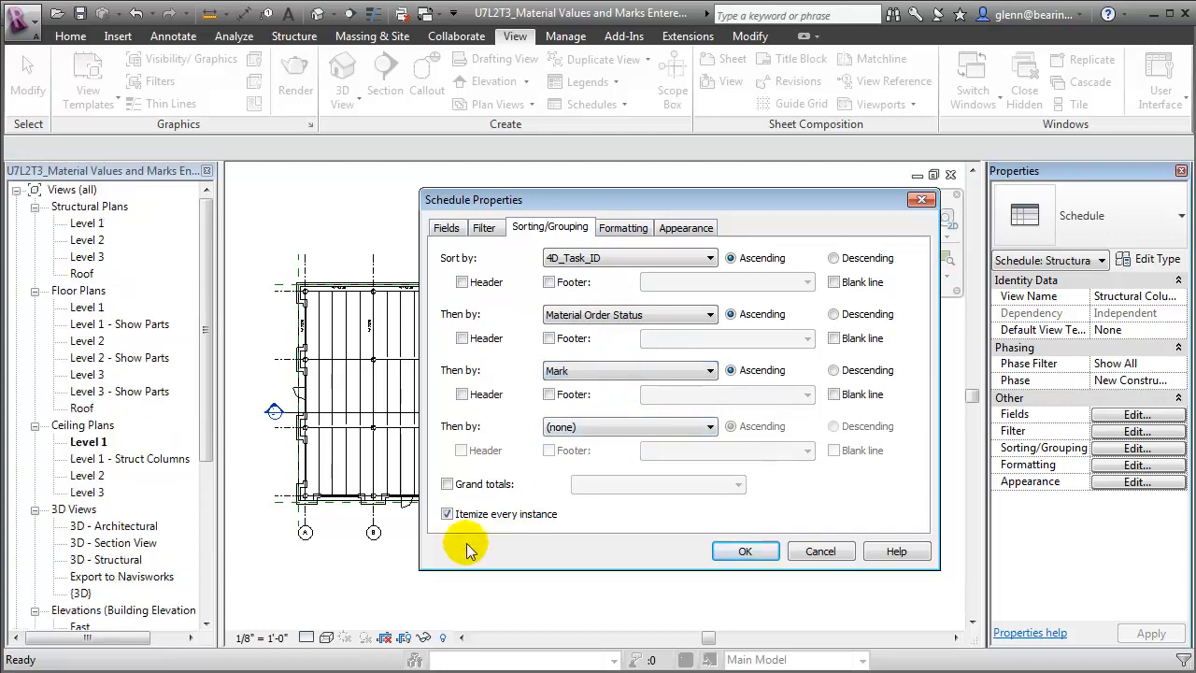
# Add title, count and totals footers with blank lines to the 4D_Task_ID and Material Order Status groups and apply the schedule settings
pyautogui.click(548, 282)
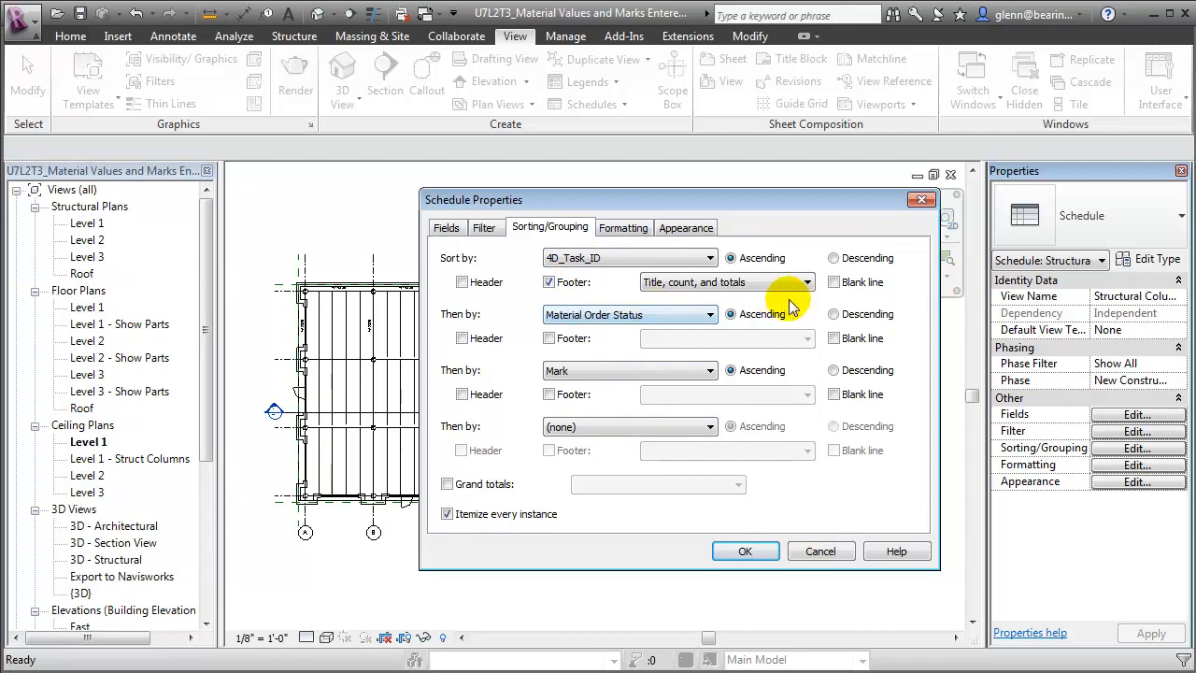
pyautogui.click(834, 283)
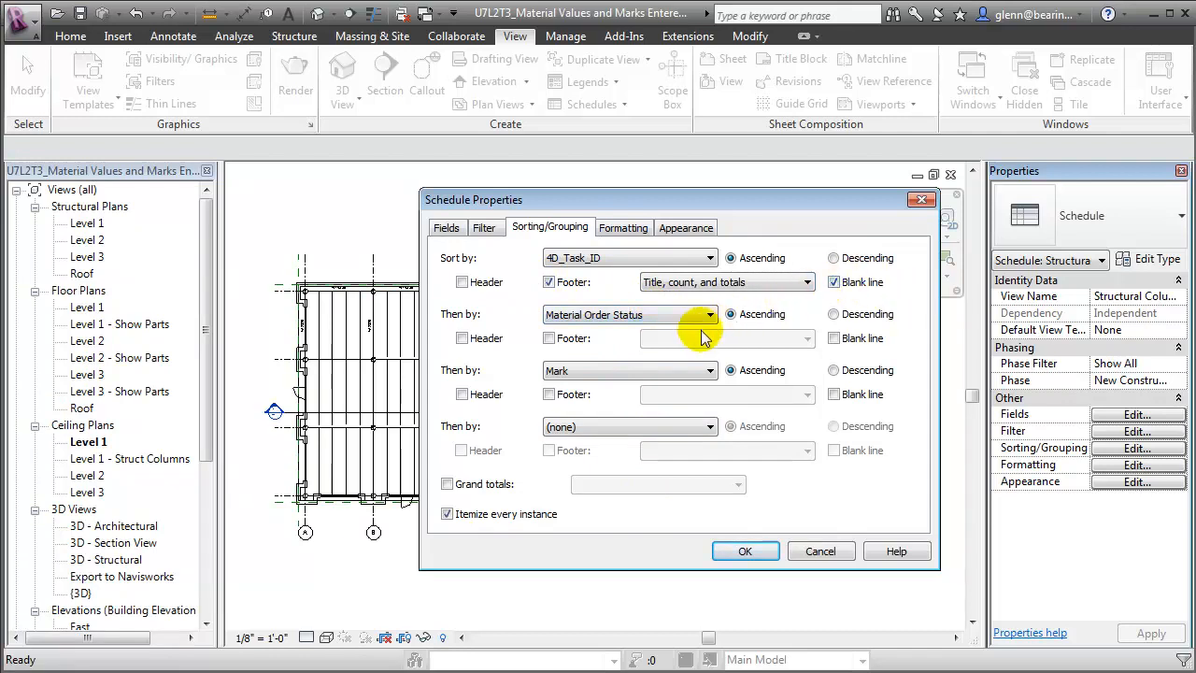
pyautogui.click(549, 338)
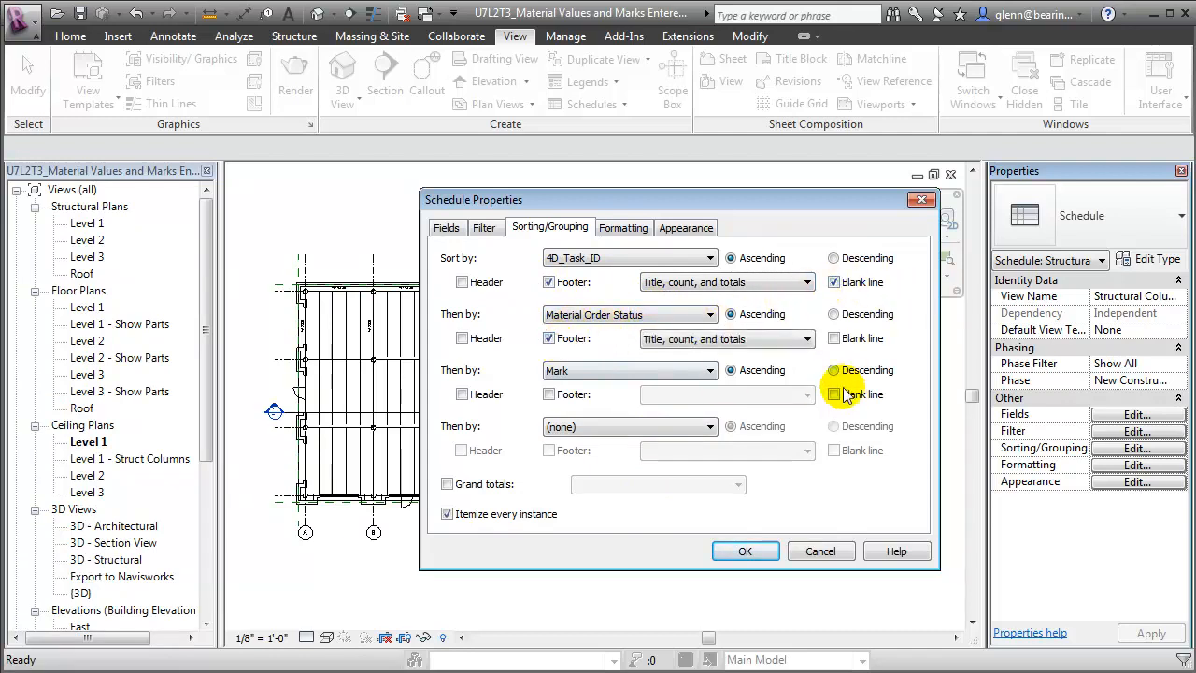
pyautogui.click(833, 338)
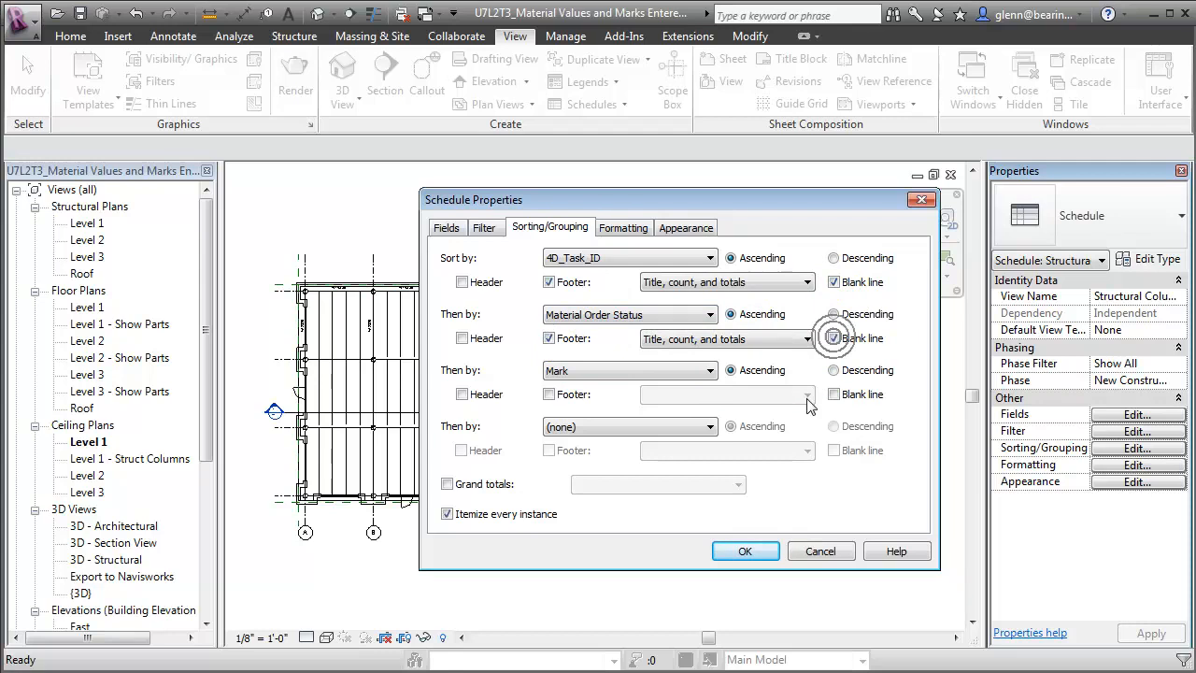
pyautogui.click(748, 554)
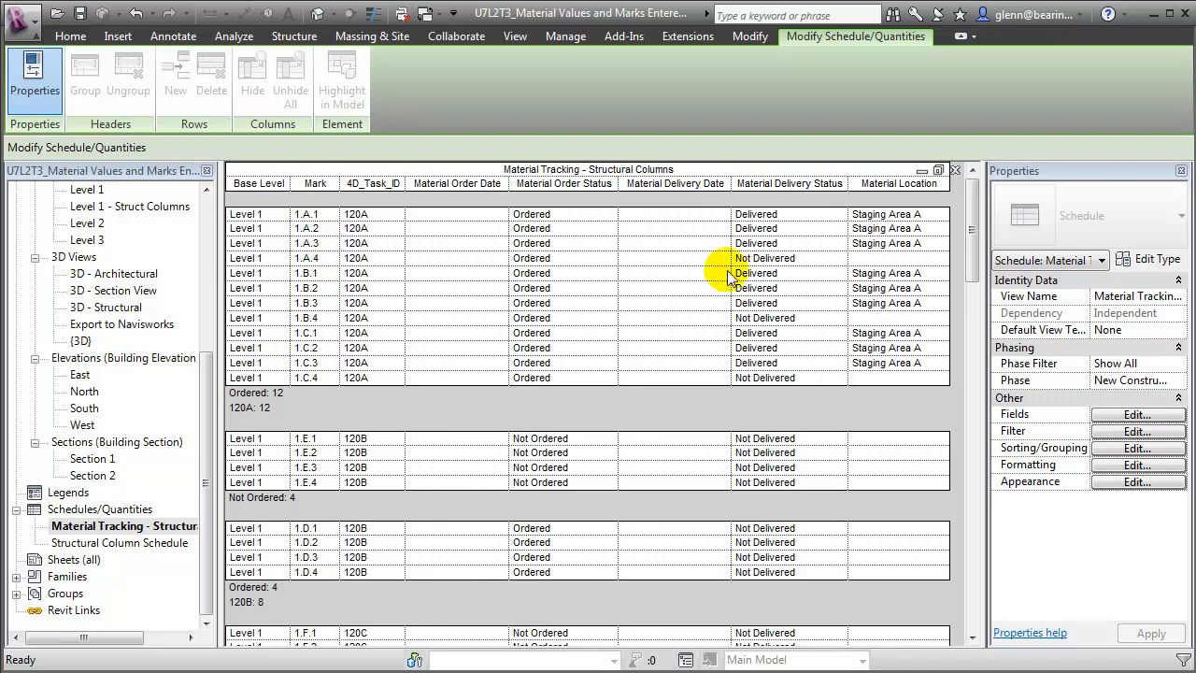
# Set column 1.A.4's Material Delivery Status to Delivered and its Material Location to Staging Area B
pyautogui.click(803, 259)
pyautogui.click(839, 260)
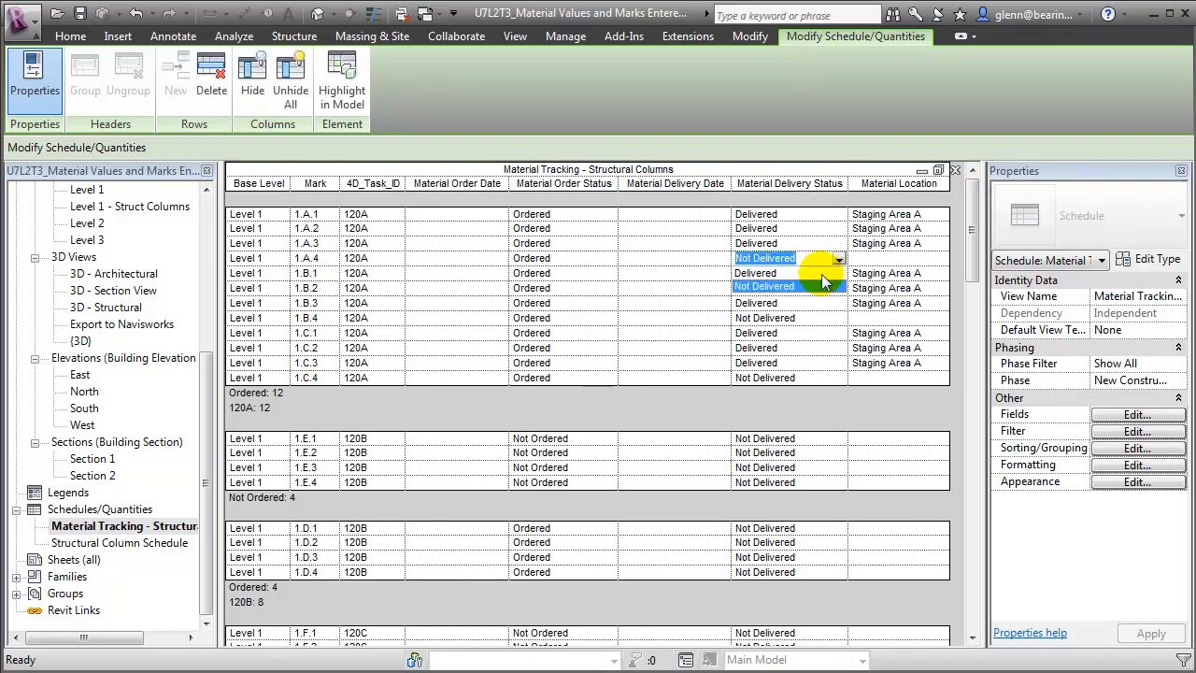
pyautogui.click(821, 274)
pyautogui.click(878, 259)
pyautogui.write('Staging Area B')
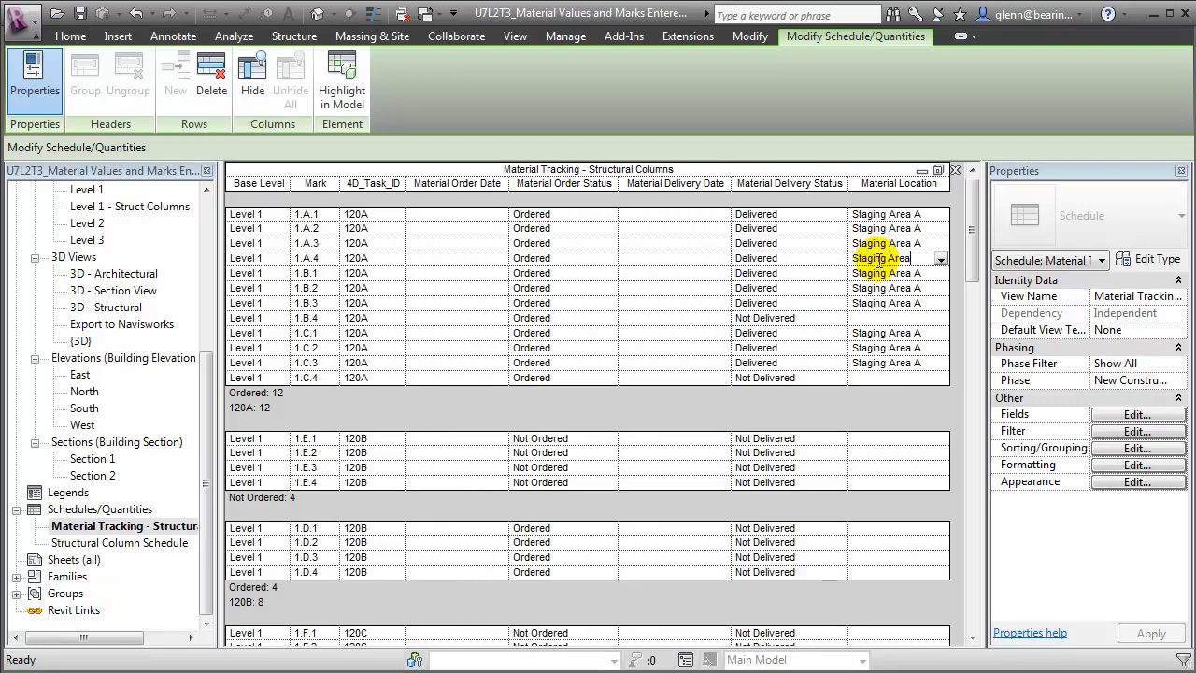
pyautogui.press('Return')
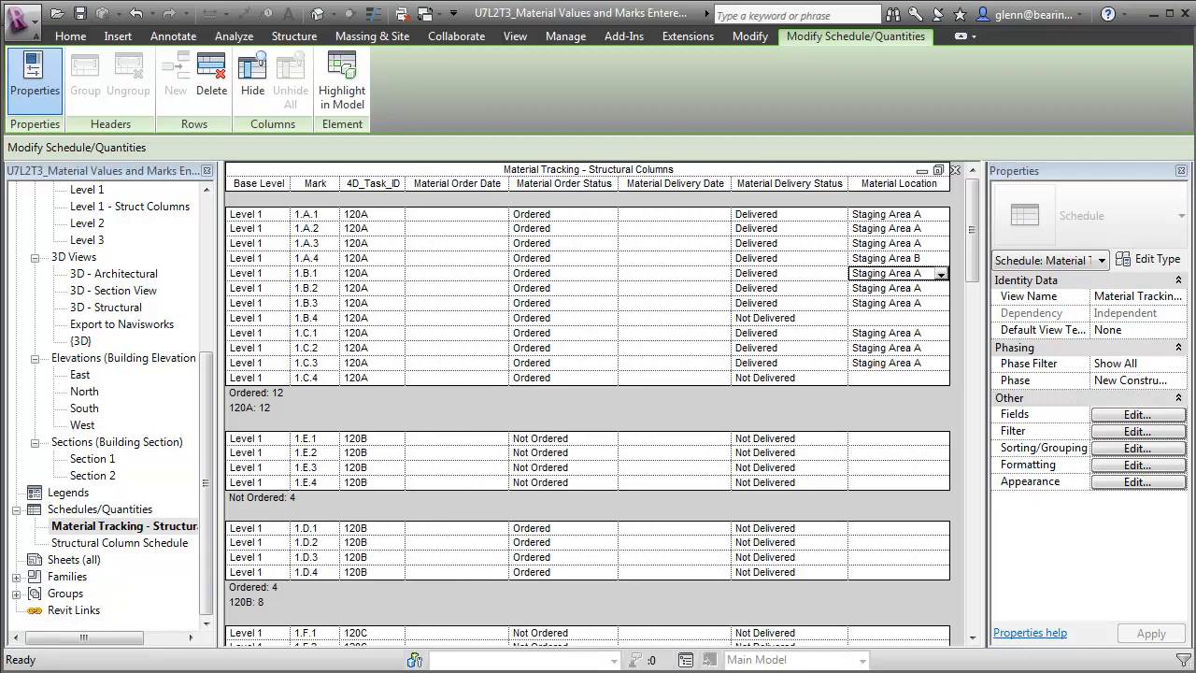
pyautogui.click(30, 30)
pyautogui.moveTo(57, 277)
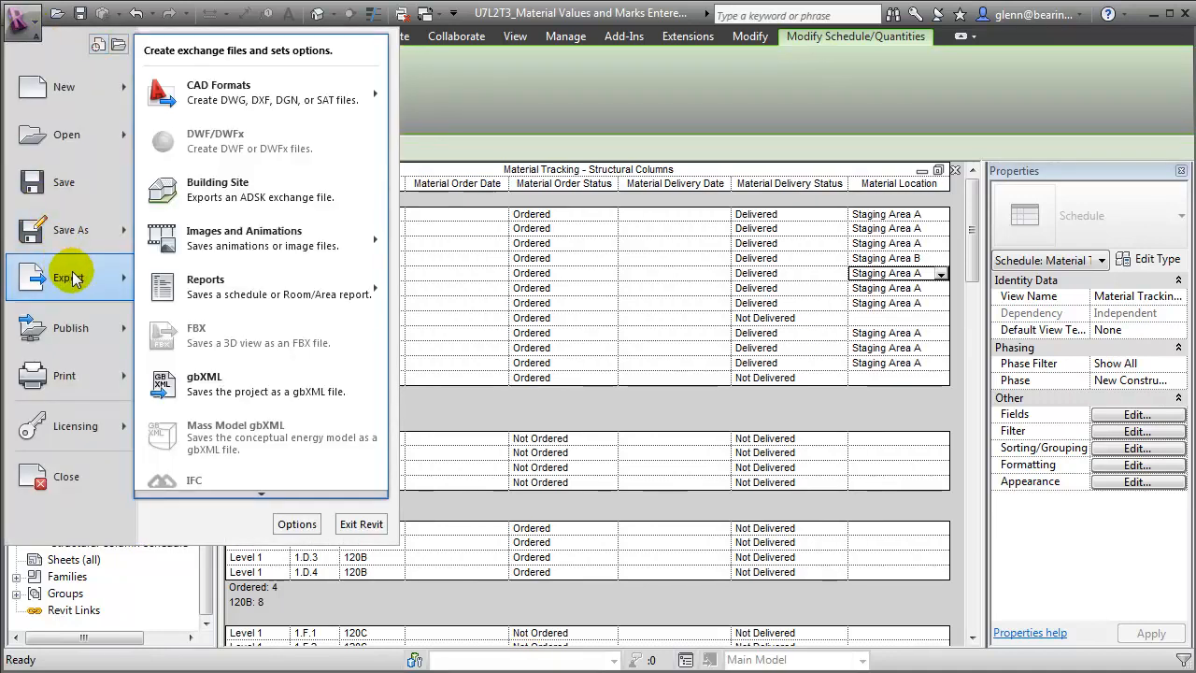
pyautogui.moveTo(187, 291)
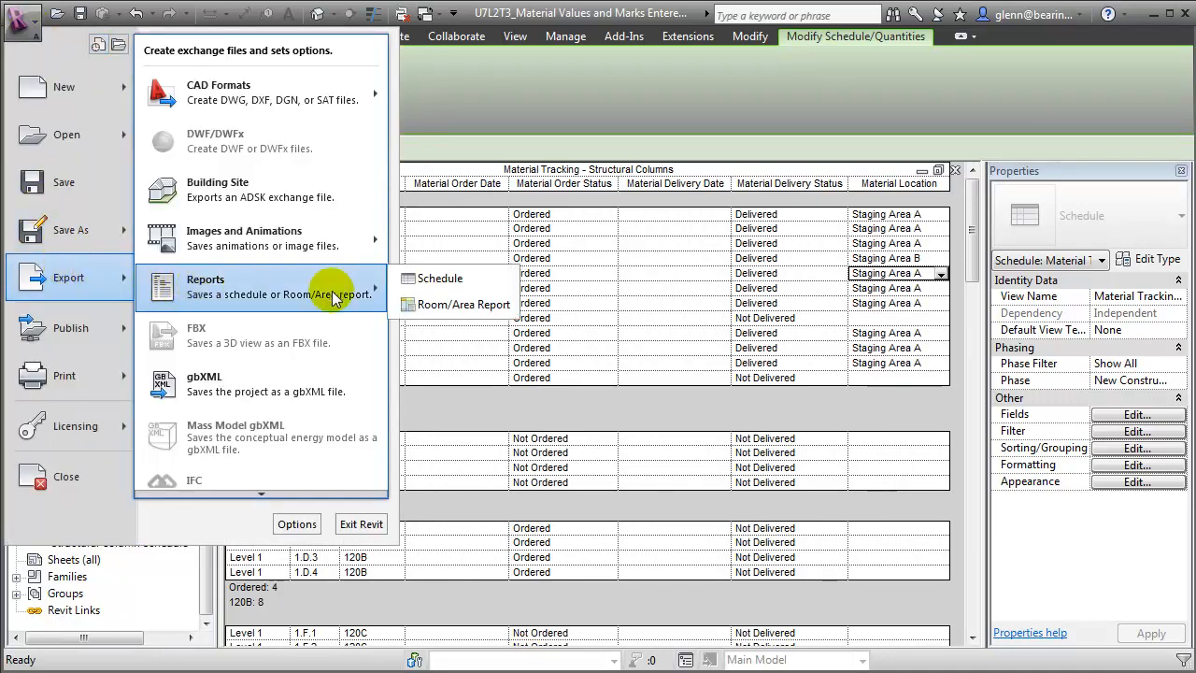
pyautogui.click(406, 280)
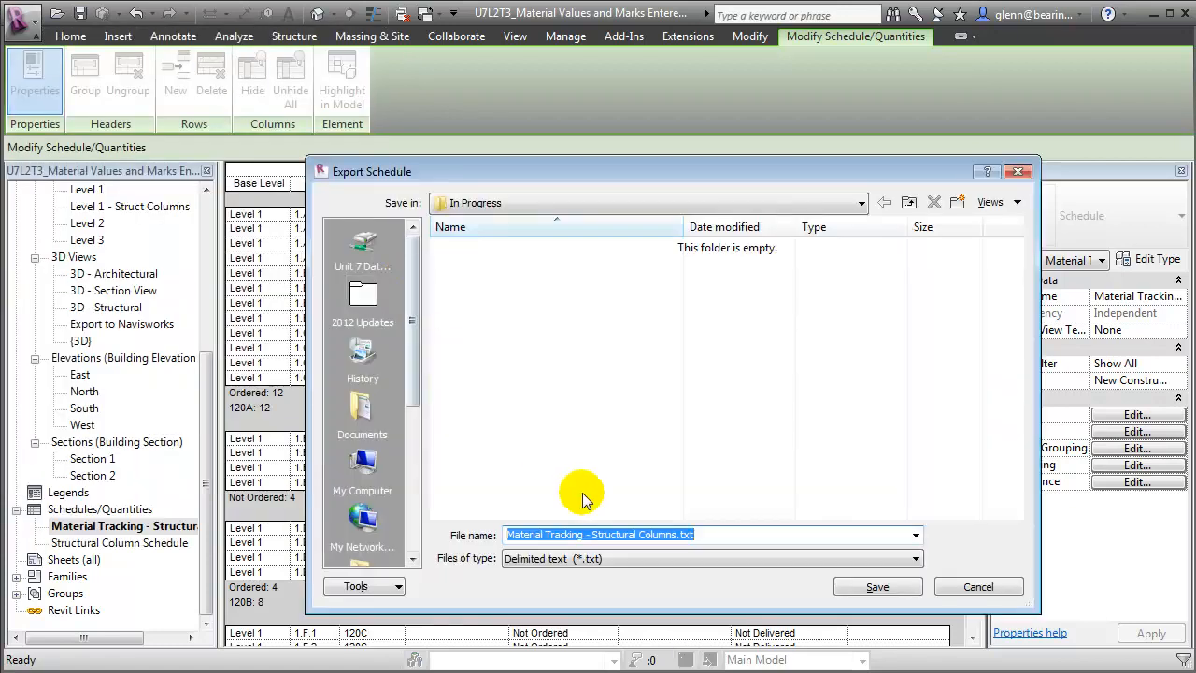
pyautogui.click(612, 558)
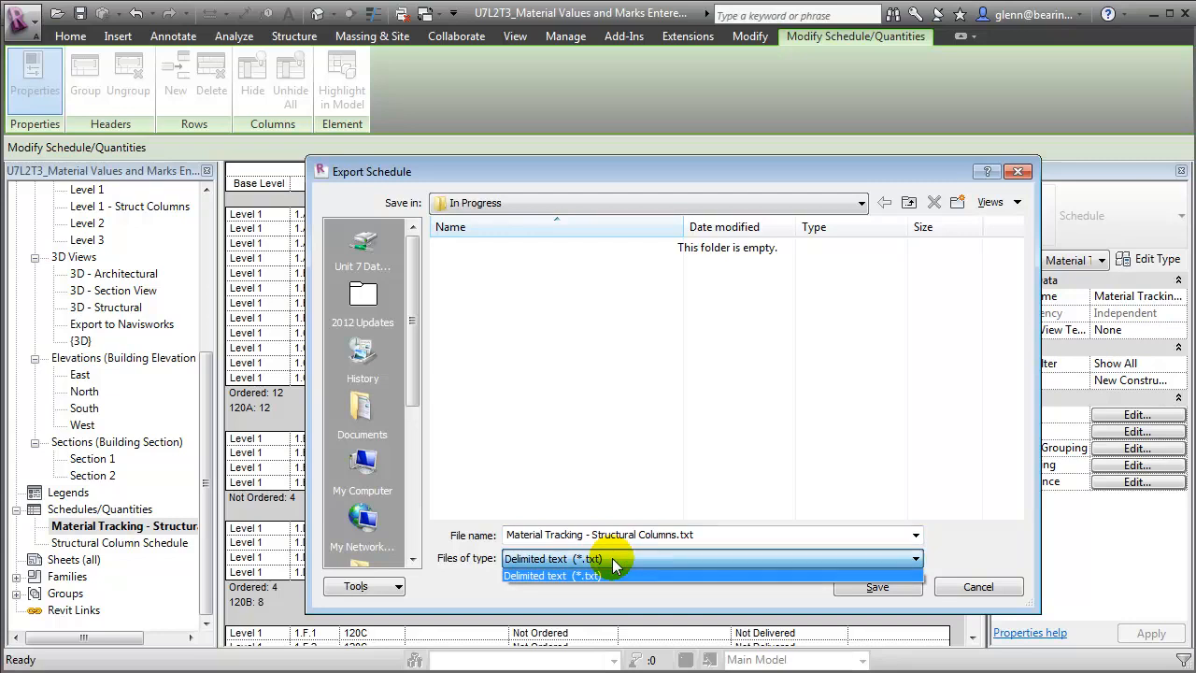
pyautogui.click(1002, 587)
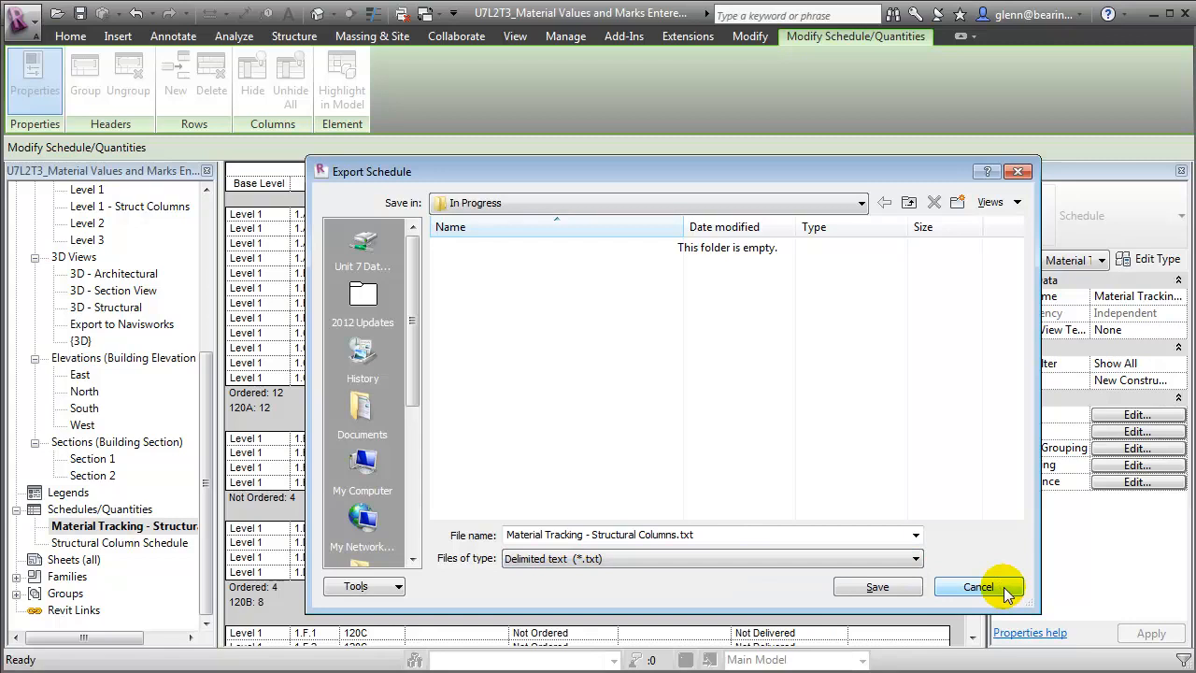
pyautogui.click(979, 586)
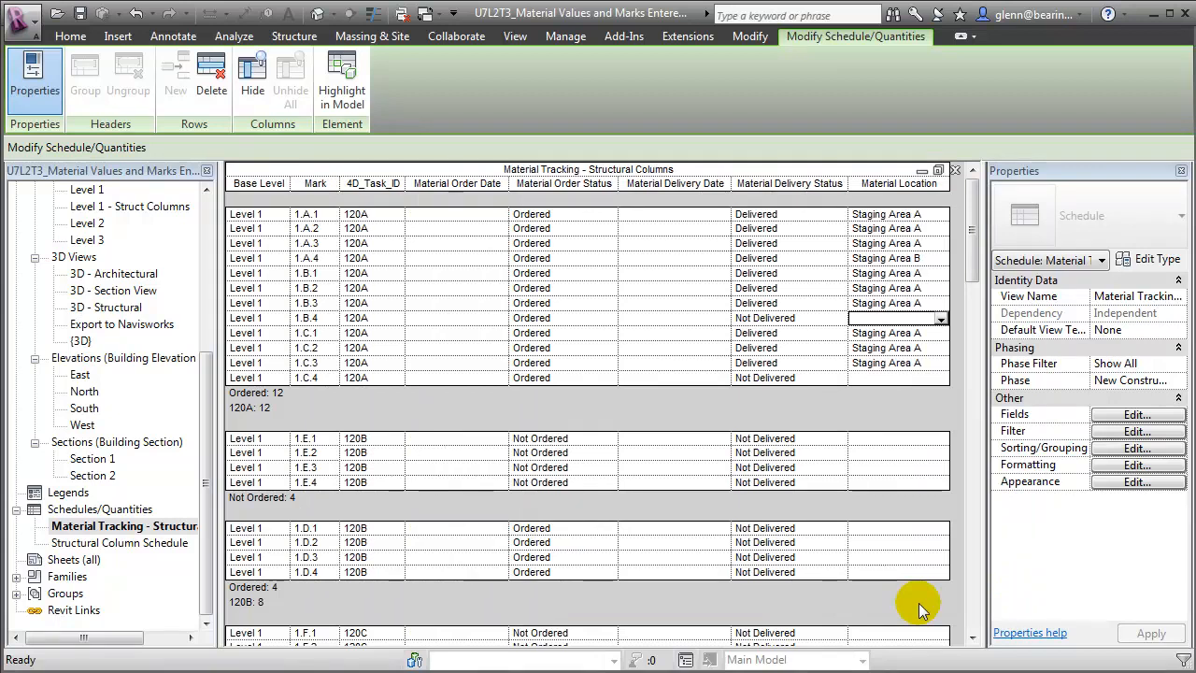
# Open the Export to Navisworks 3D view and review the available external tools, including Revit DB Link
pyautogui.click(99, 324)
pyautogui.doubleClick(99, 325)
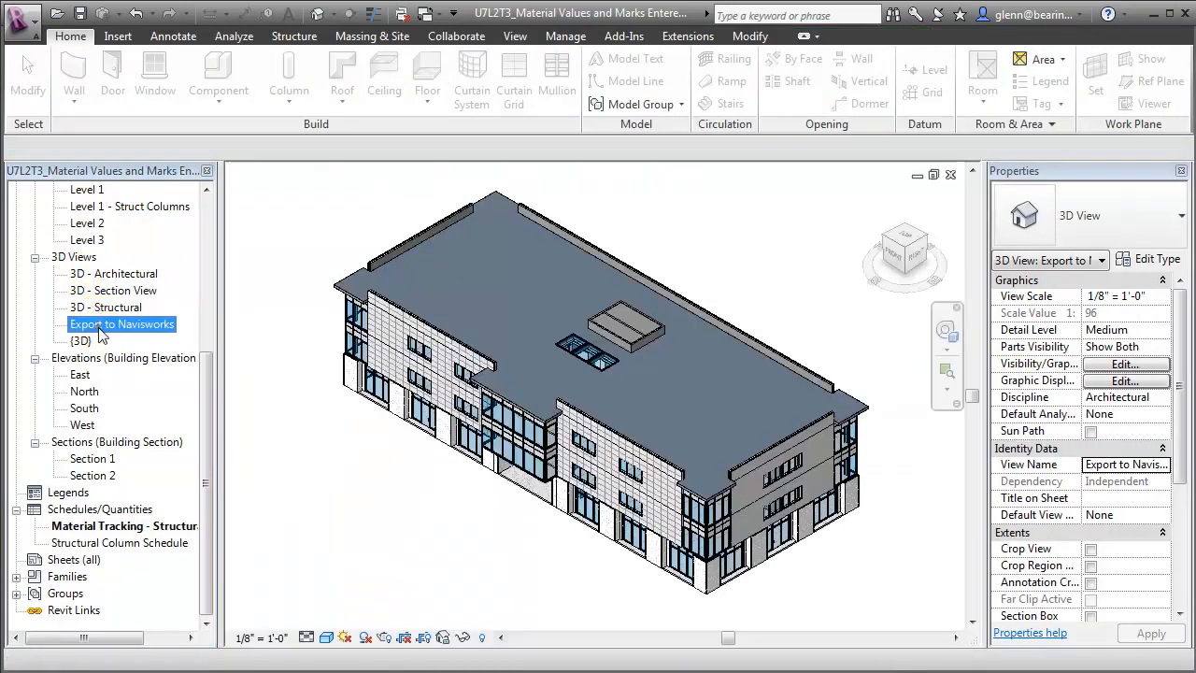
pyautogui.click(638, 41)
pyautogui.click(81, 84)
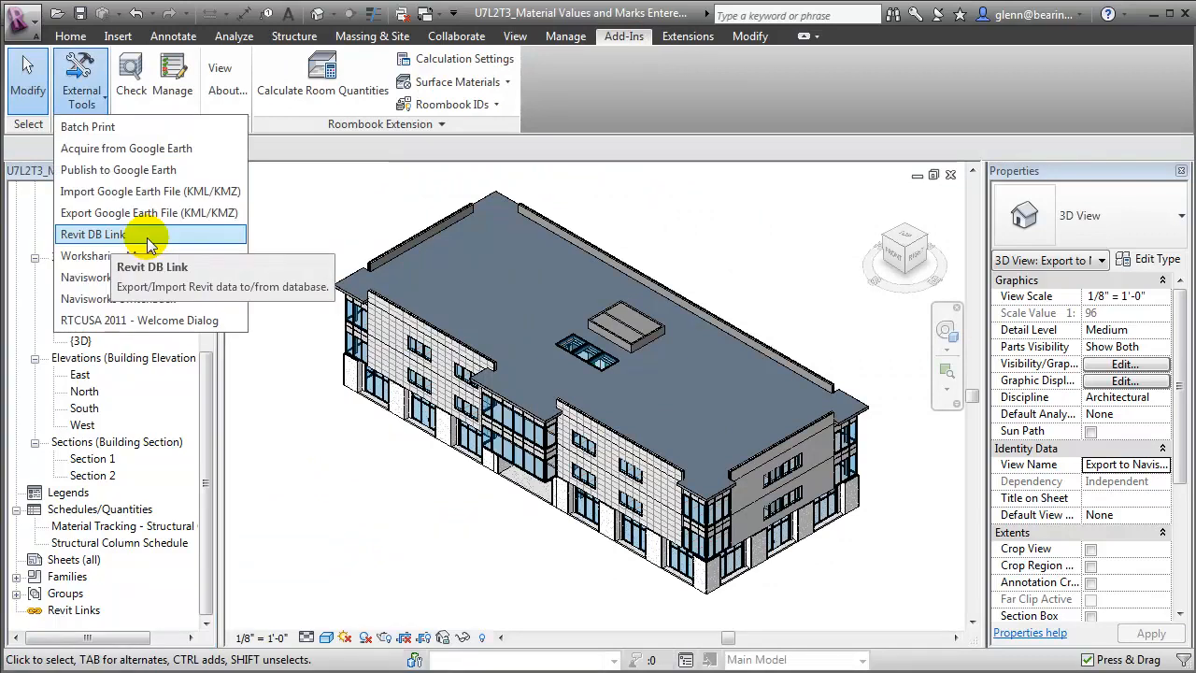
pyautogui.click(149, 234)
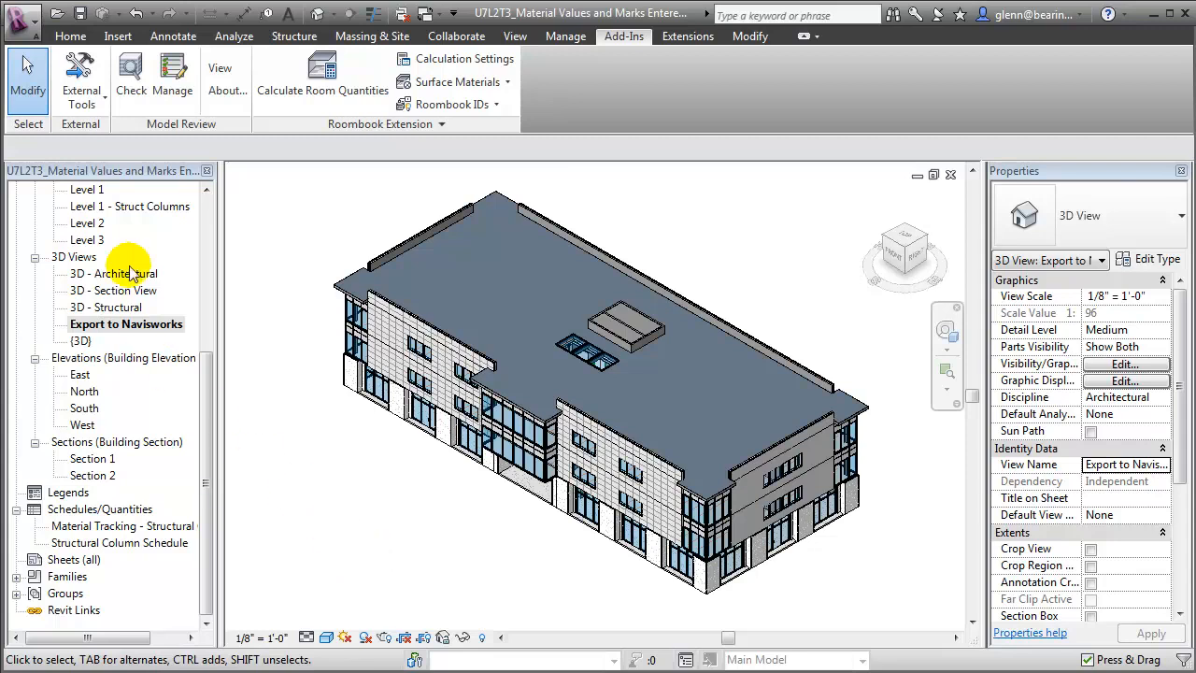
# Export the 3D view to the Lesson 2 folder as a Navisworks .nwc file named Lesson2_Part4
pyautogui.click(94, 93)
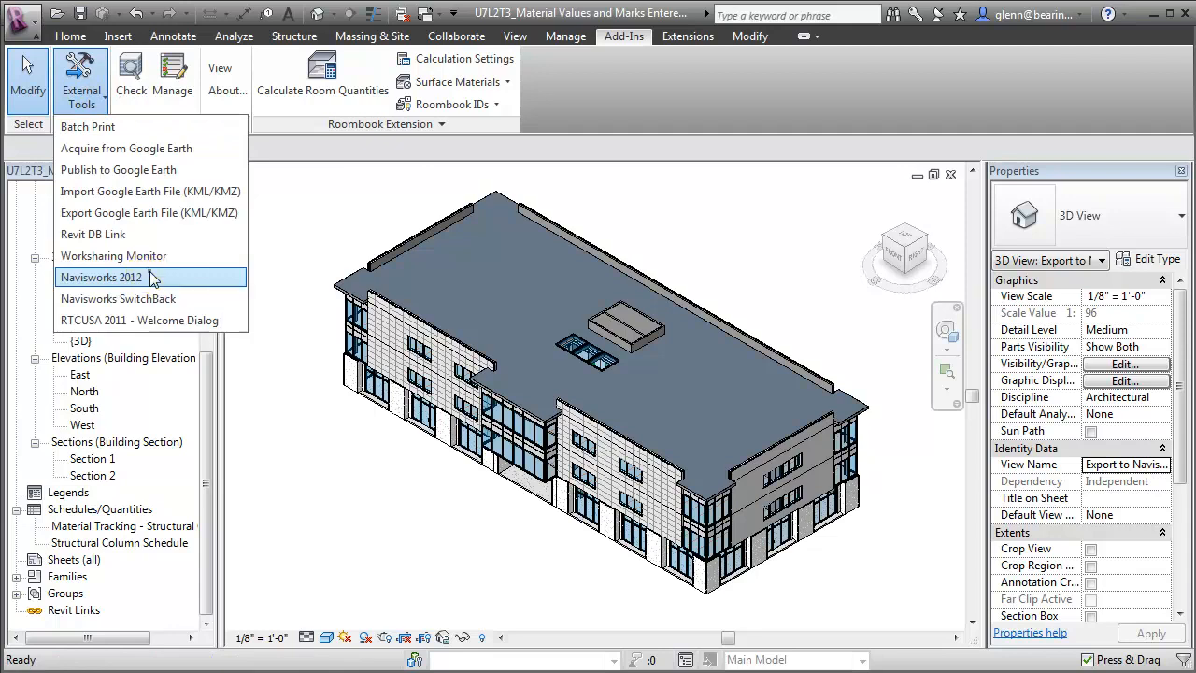
pyautogui.click(152, 277)
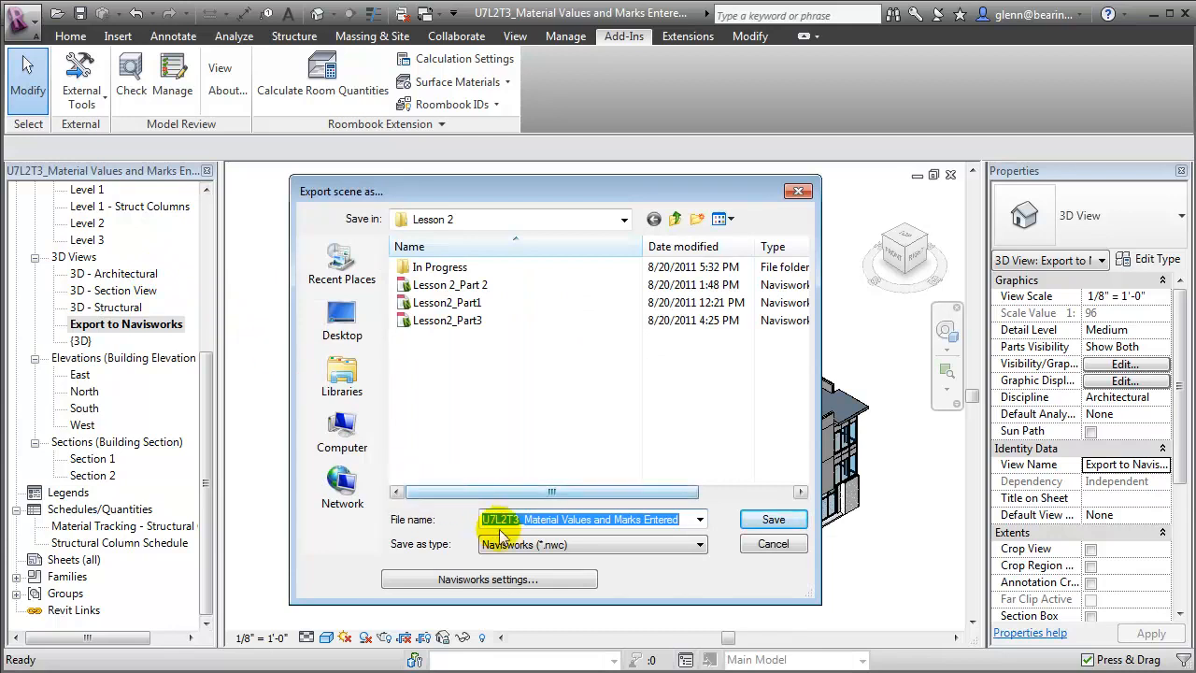
pyautogui.write('Less')
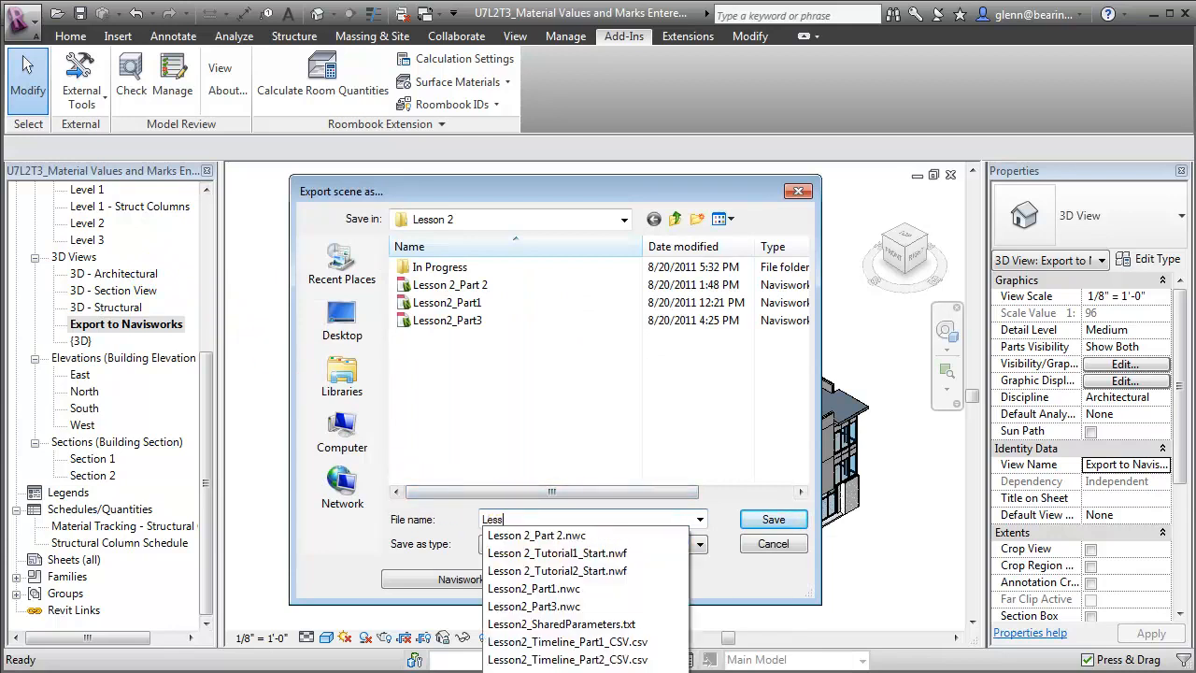
pyautogui.write('on2_')
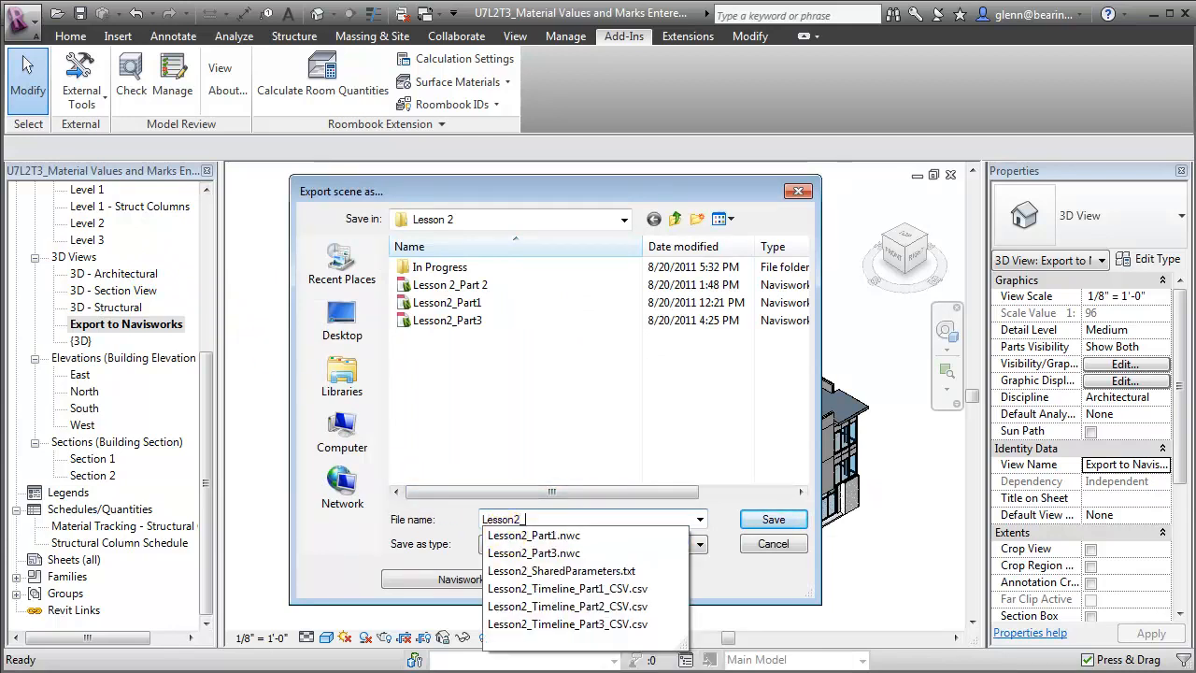
pyautogui.write('Part4')
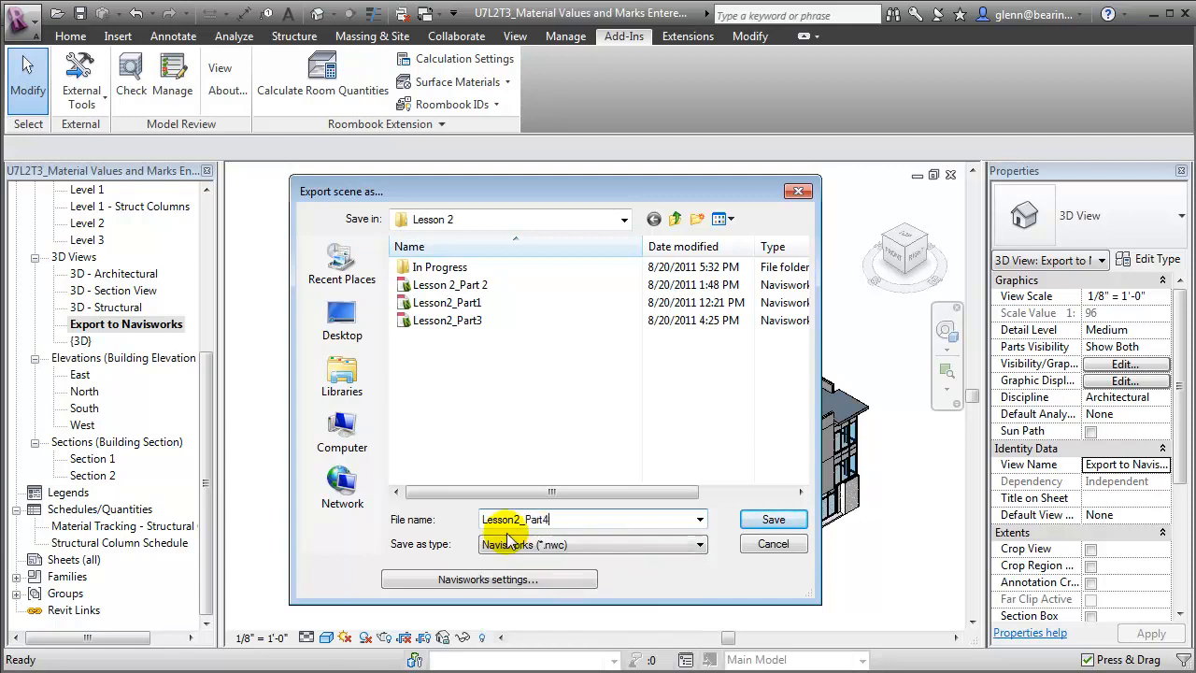
pyautogui.click(763, 522)
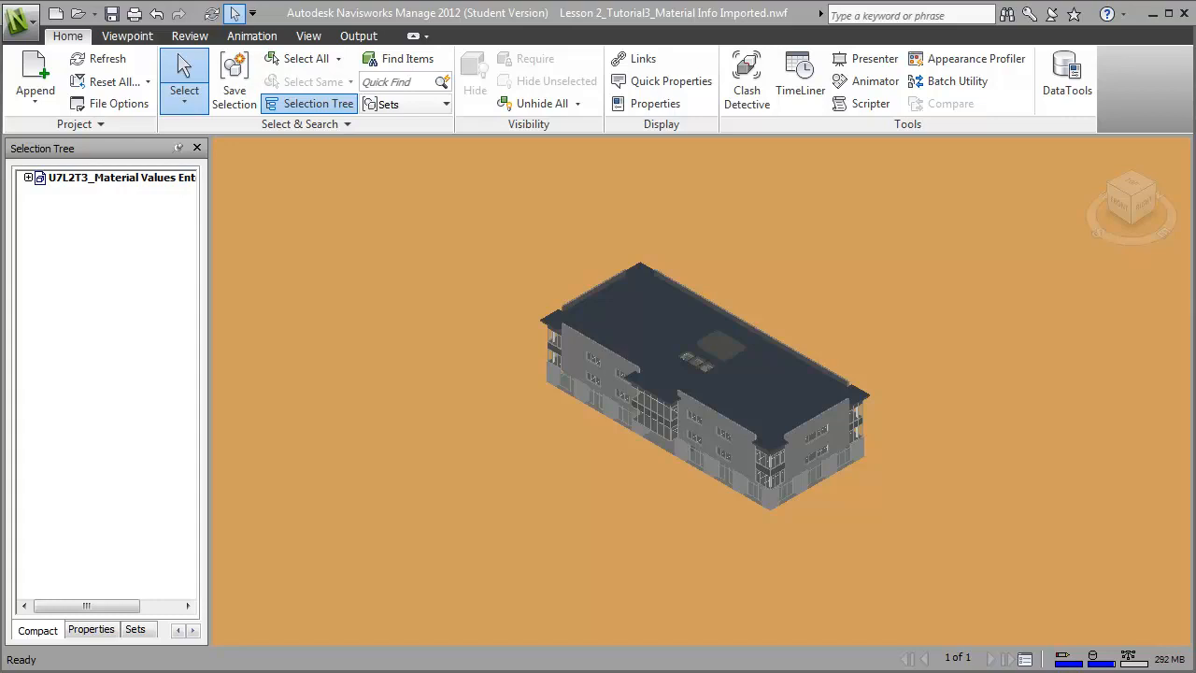
# In Navisworks Manage, browse the model by Element properties and expand the Material Delivery Status and Material Order Status values
pyautogui.click(92, 629)
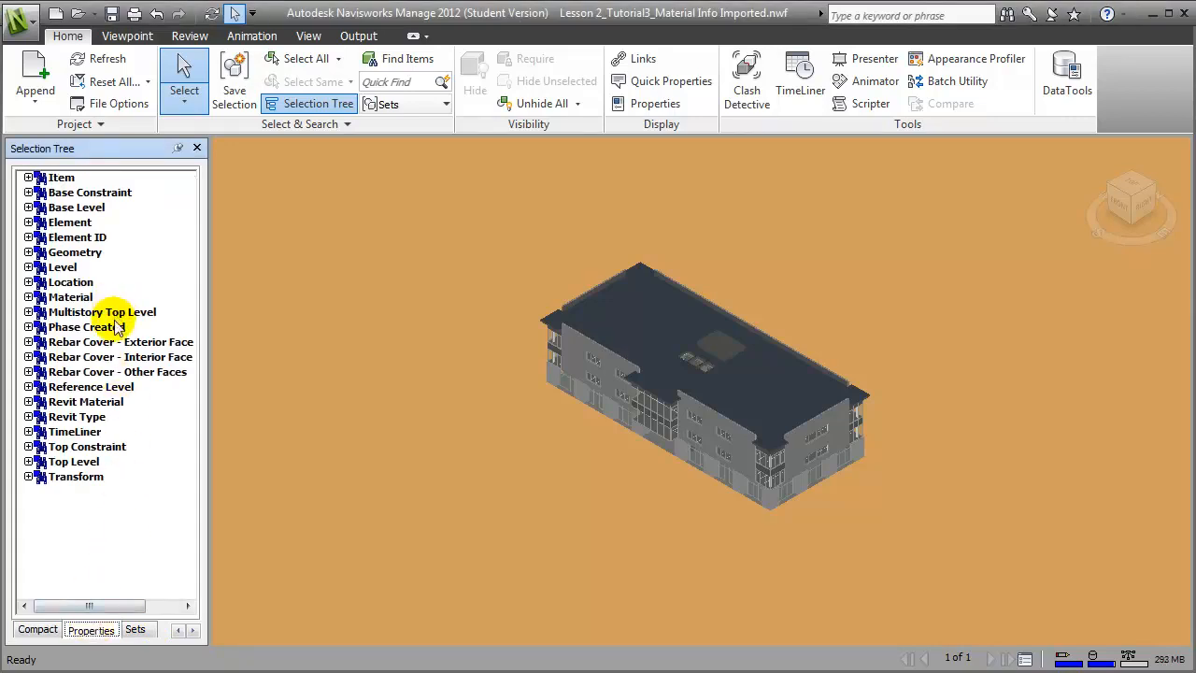
pyautogui.click(29, 223)
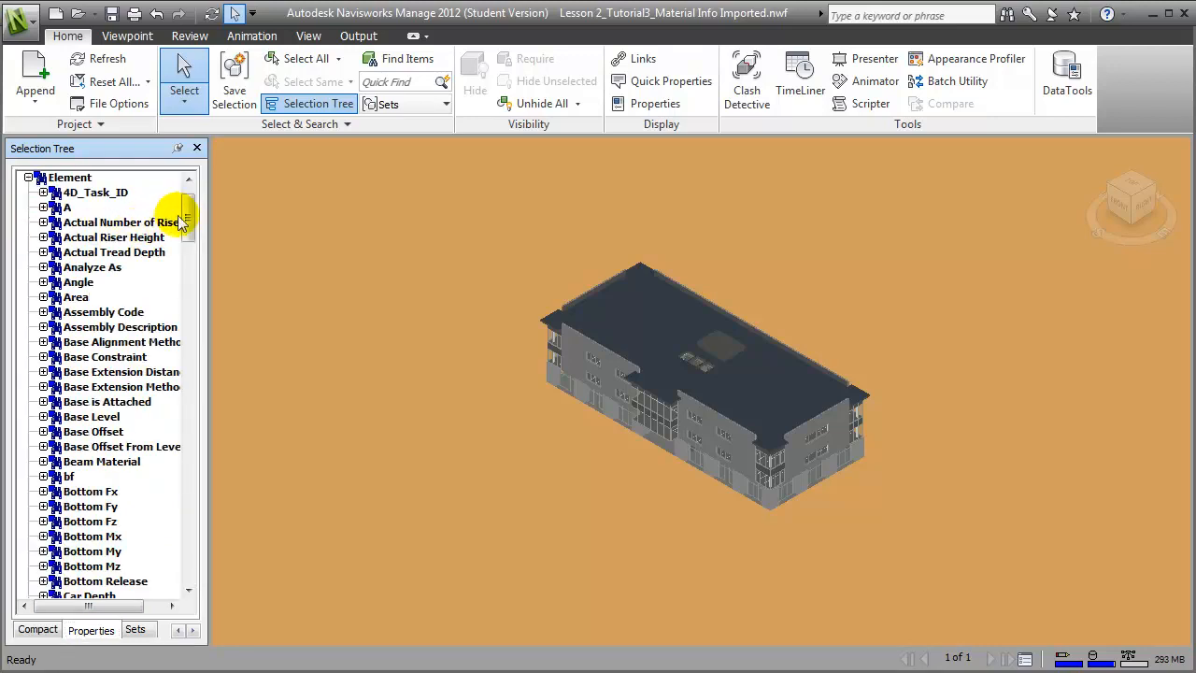
pyautogui.moveTo(189, 219); pyautogui.dragTo(197, 355)
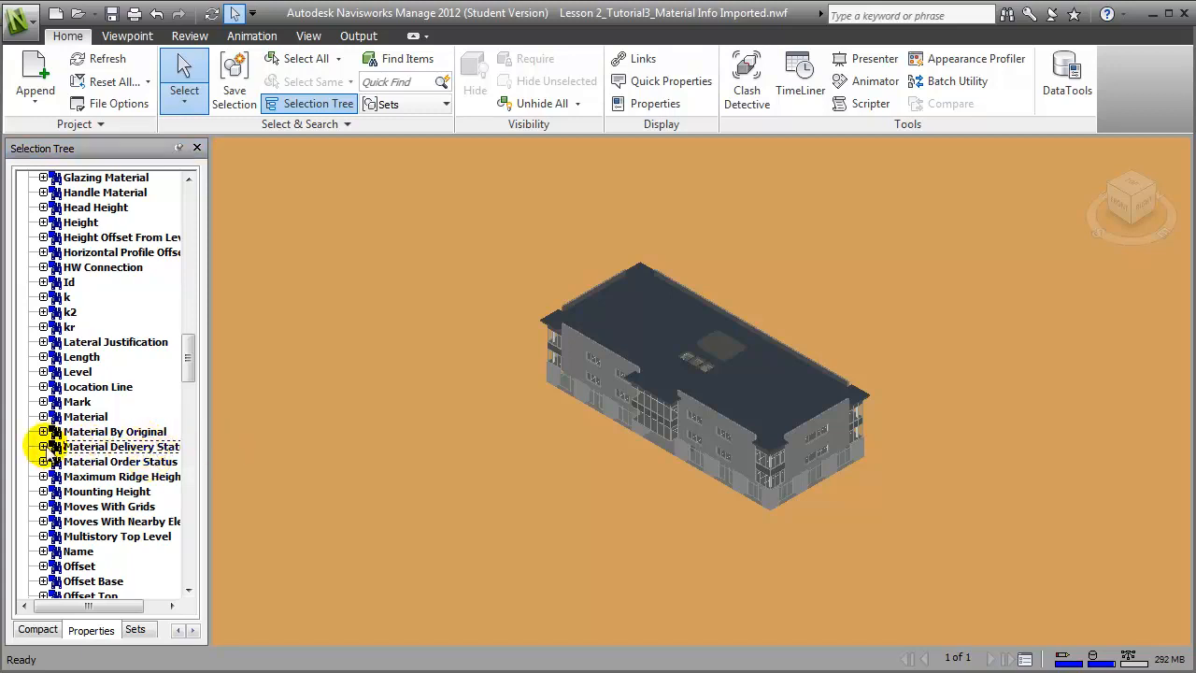
pyautogui.click(43, 447)
pyautogui.click(43, 491)
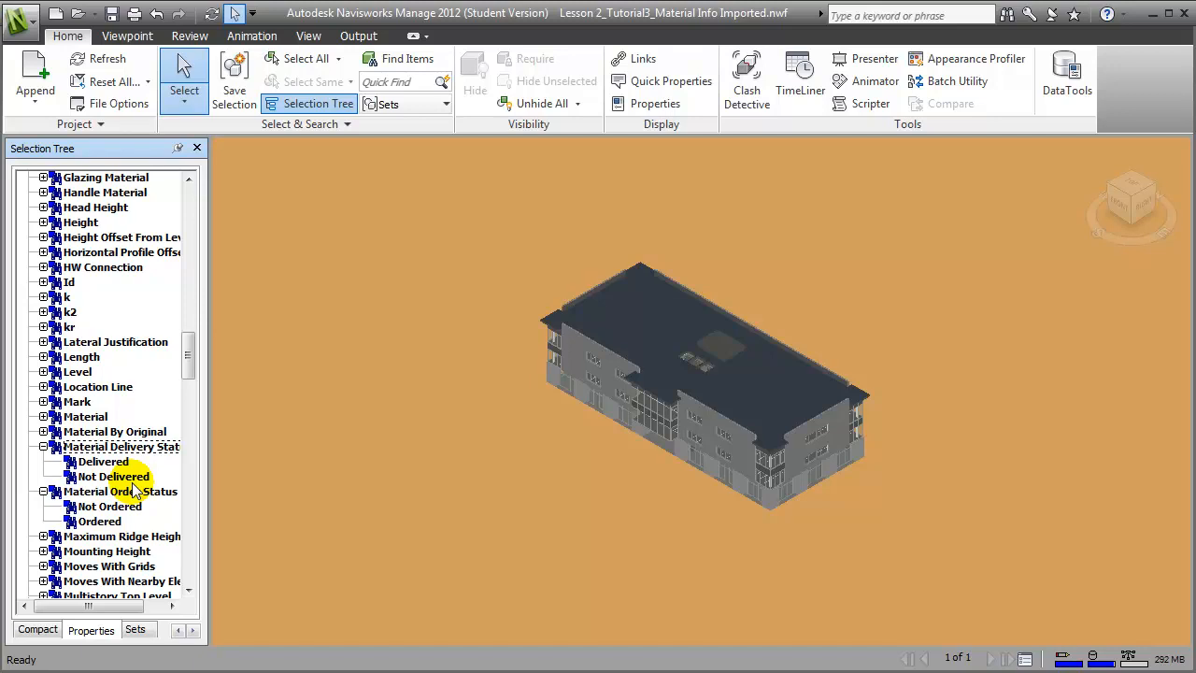
# Select the elements whose Material Delivery Status is Delivered and hide everything else in the model
pyautogui.click(84, 461)
pyautogui.click(84, 461)
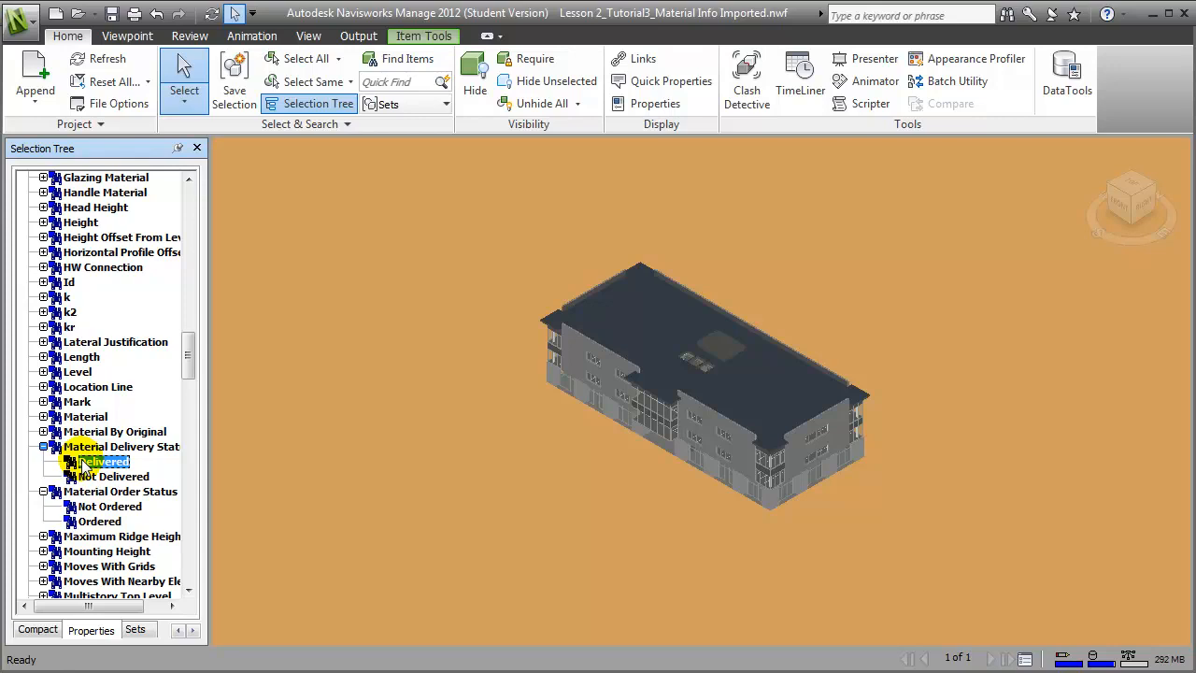
pyautogui.click(537, 93)
pyautogui.click(535, 93)
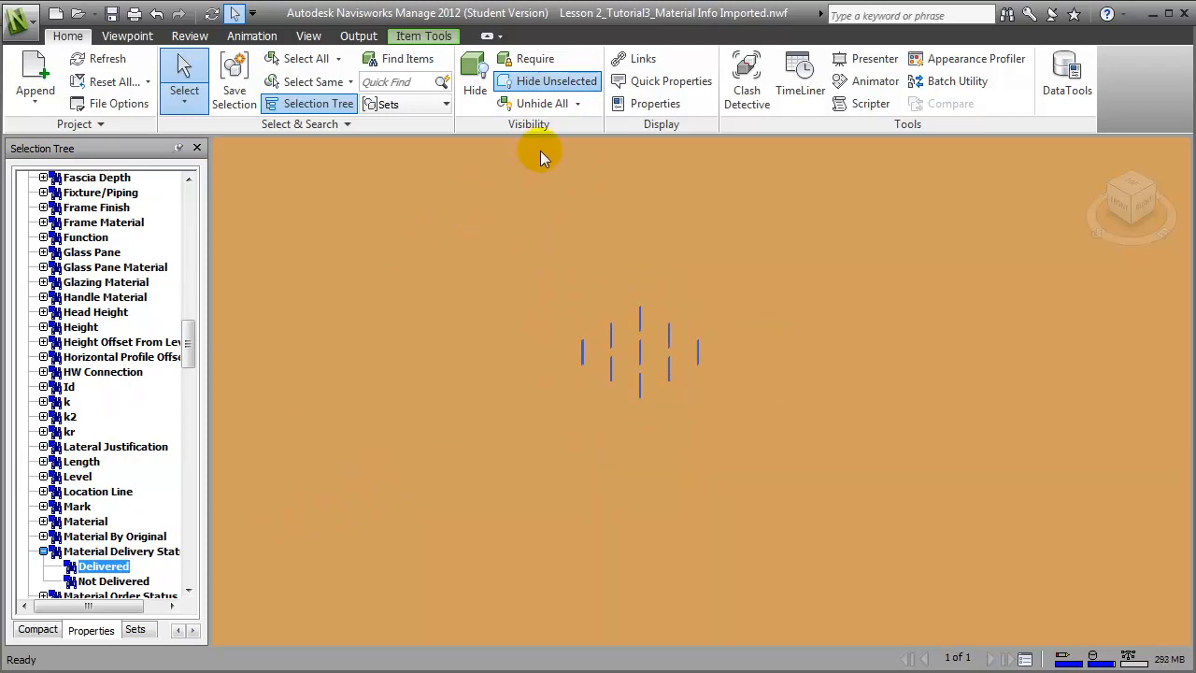
# Unhide the whole model, then isolate the elements whose Material Delivery Status is Not Delivered
pyautogui.click(534, 103)
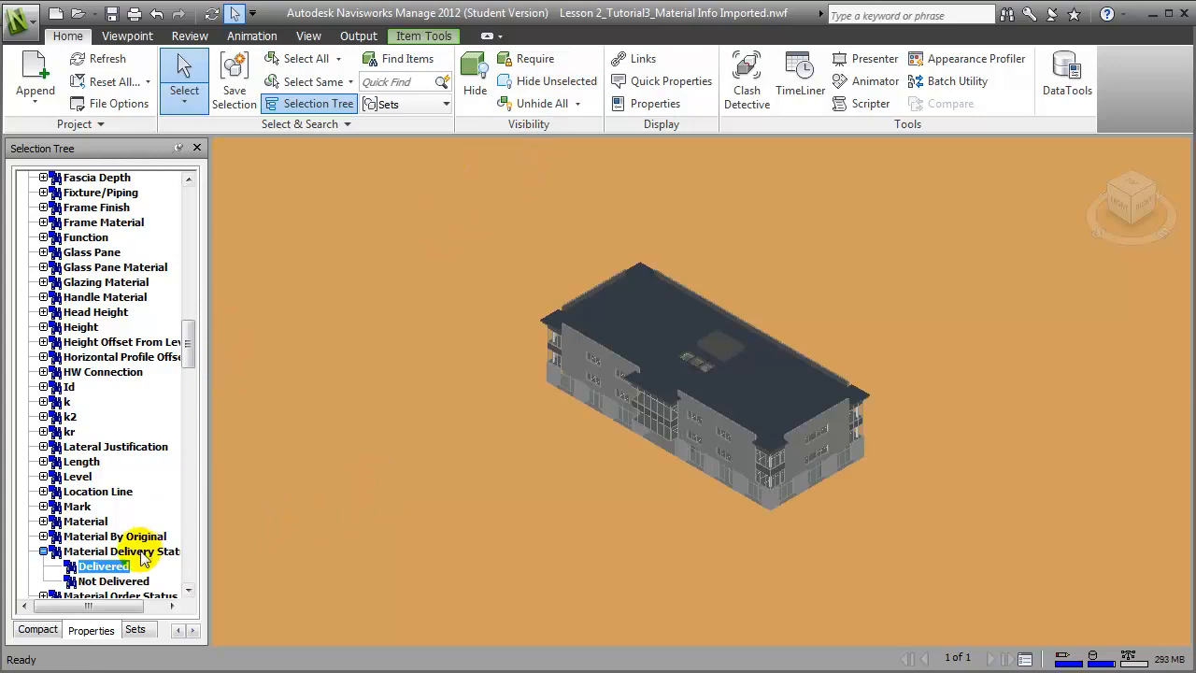
pyautogui.click(126, 581)
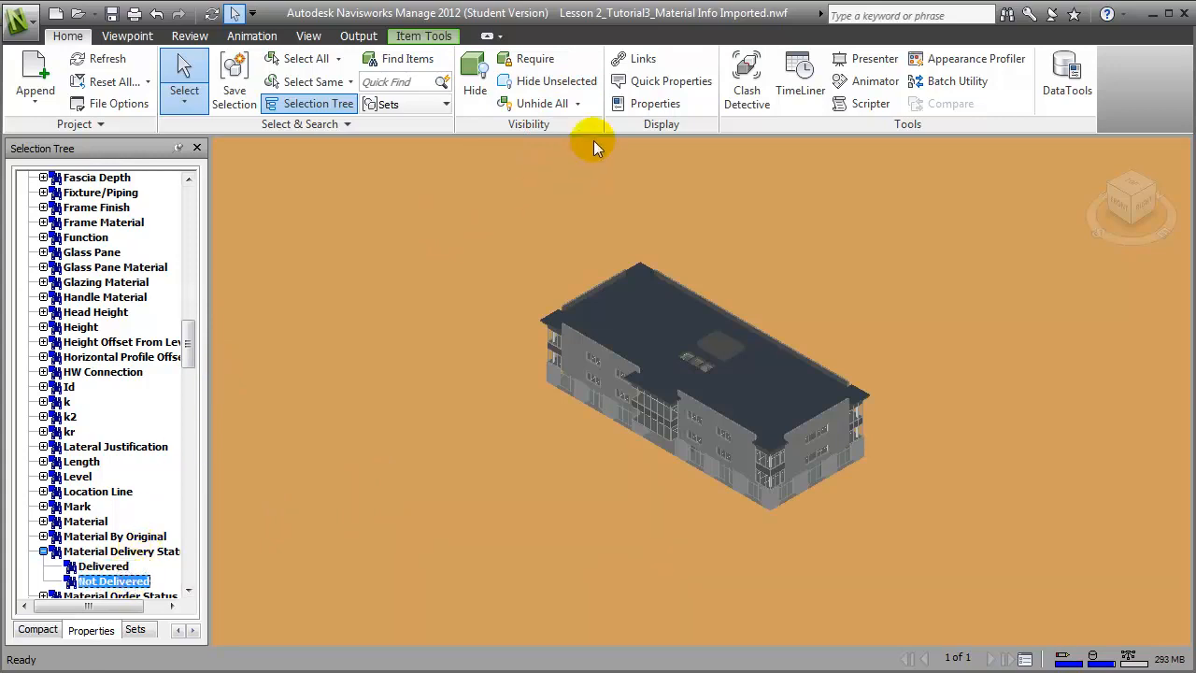
pyautogui.click(564, 92)
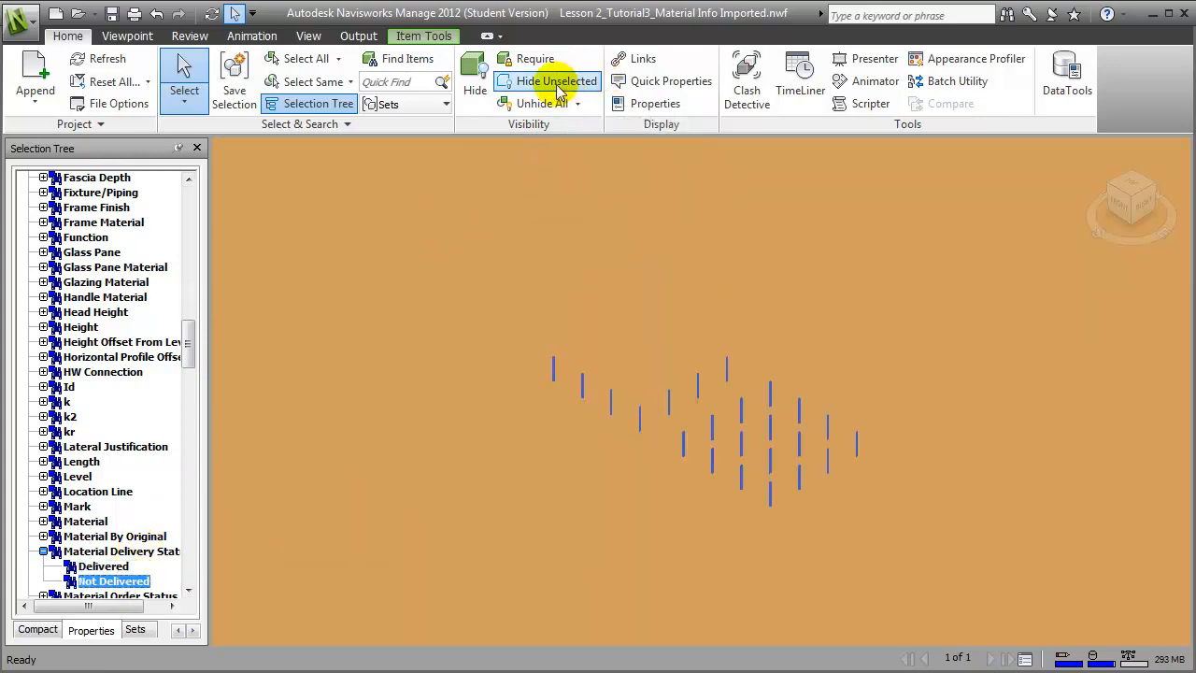
# Bring the hidden parts of the model back and display the TimeLiner schedule together with the Sets manager
pyautogui.click(558, 87)
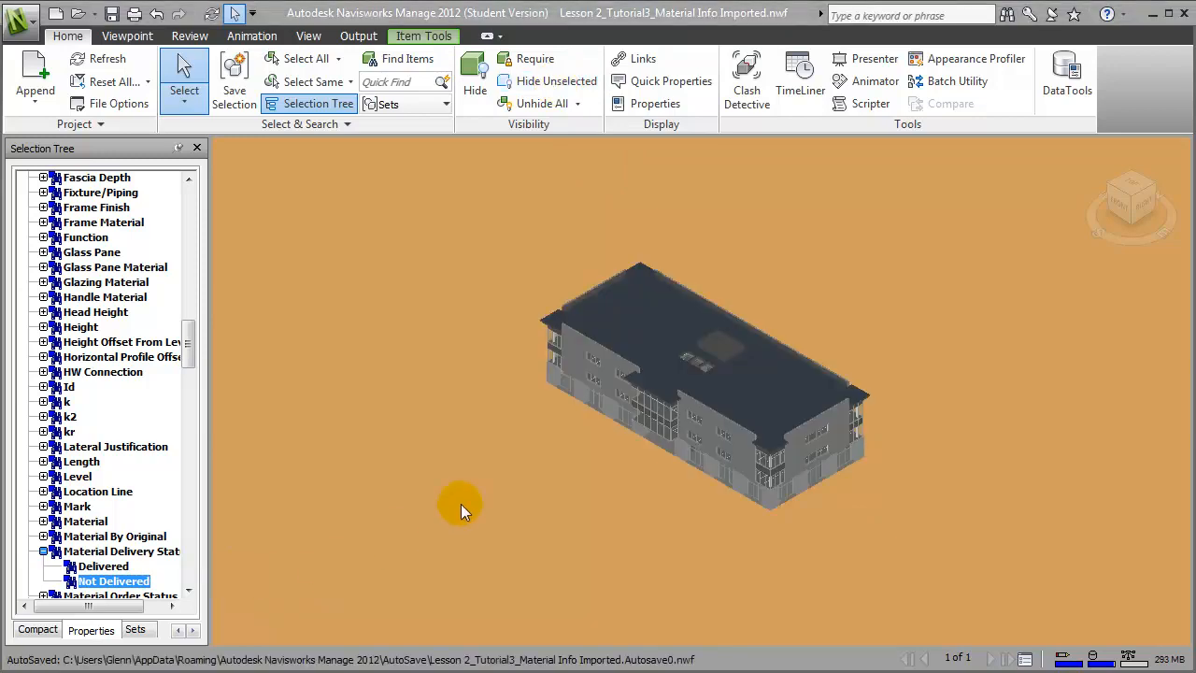
pyautogui.click(800, 88)
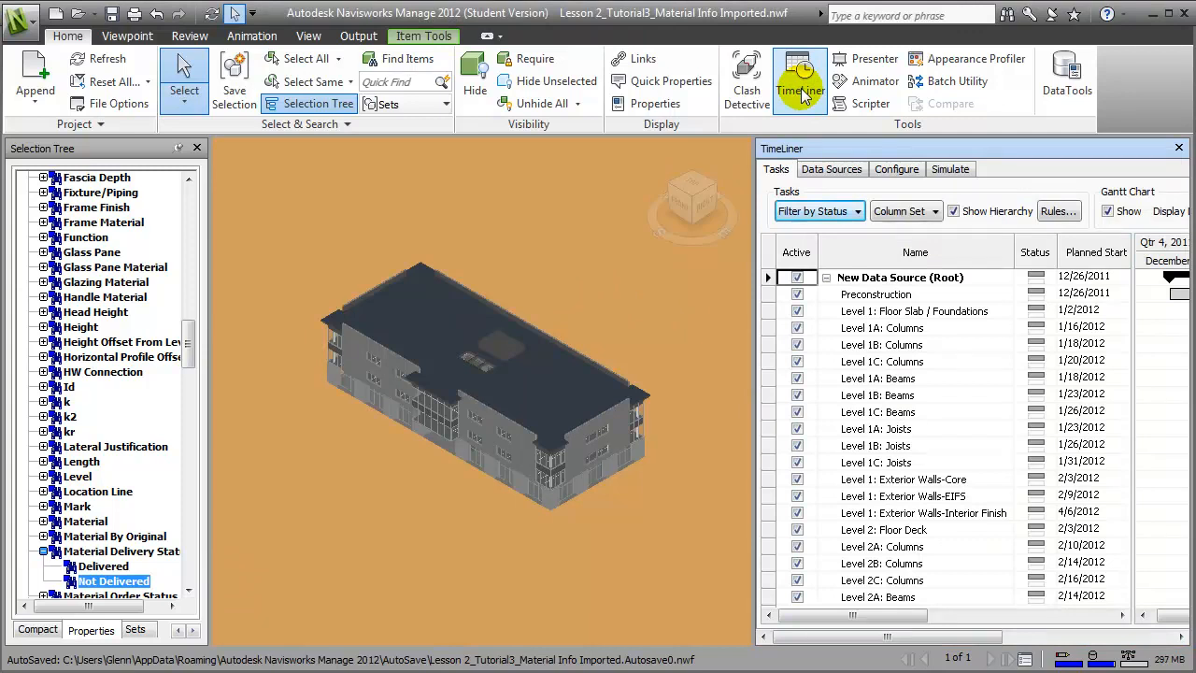
pyautogui.click(385, 104)
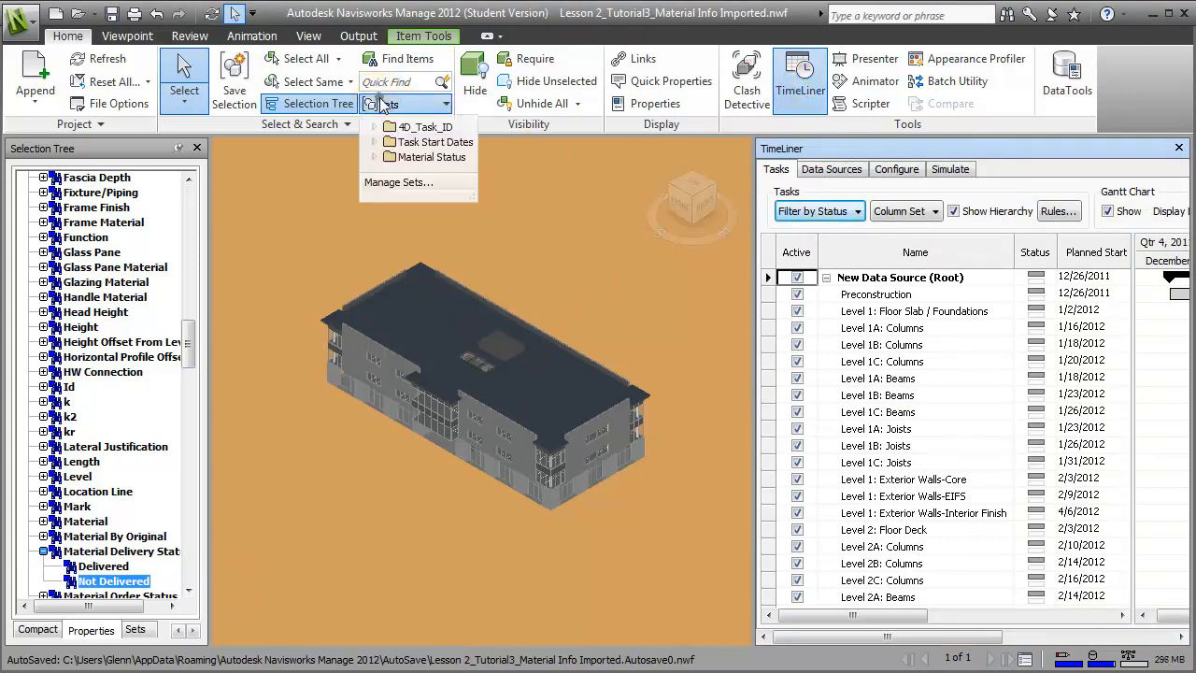
pyautogui.click(396, 182)
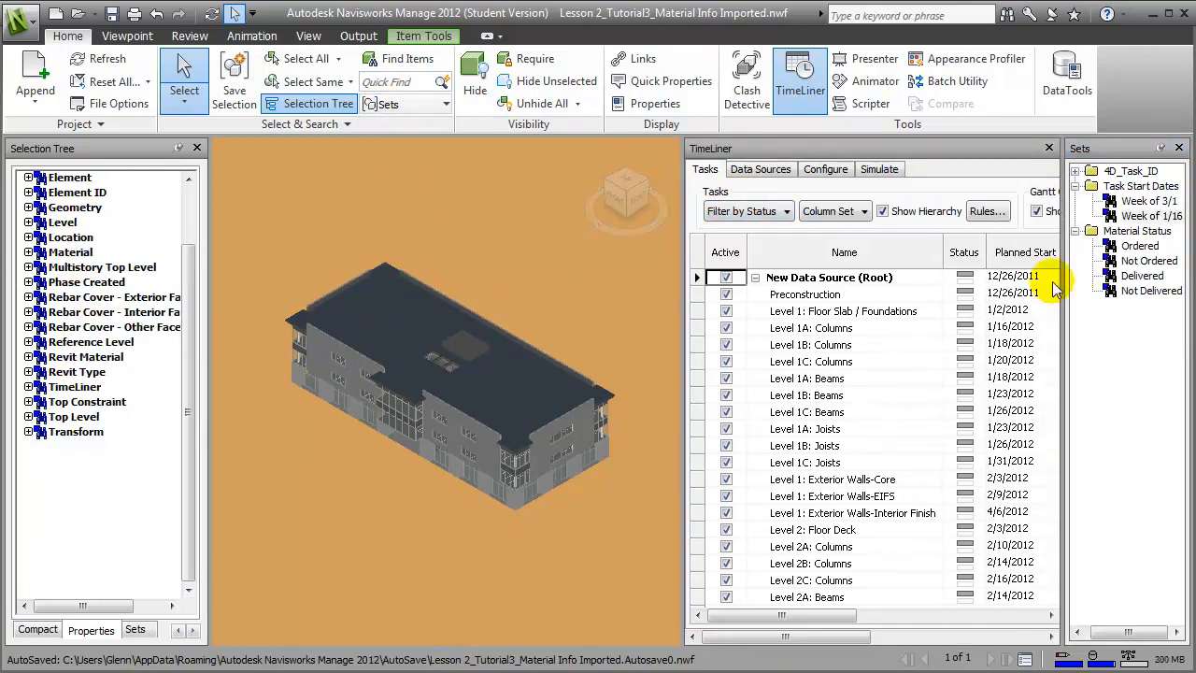
# Examine the Find Items criteria based on planned task start and the dates available as values
pyautogui.click(387, 63)
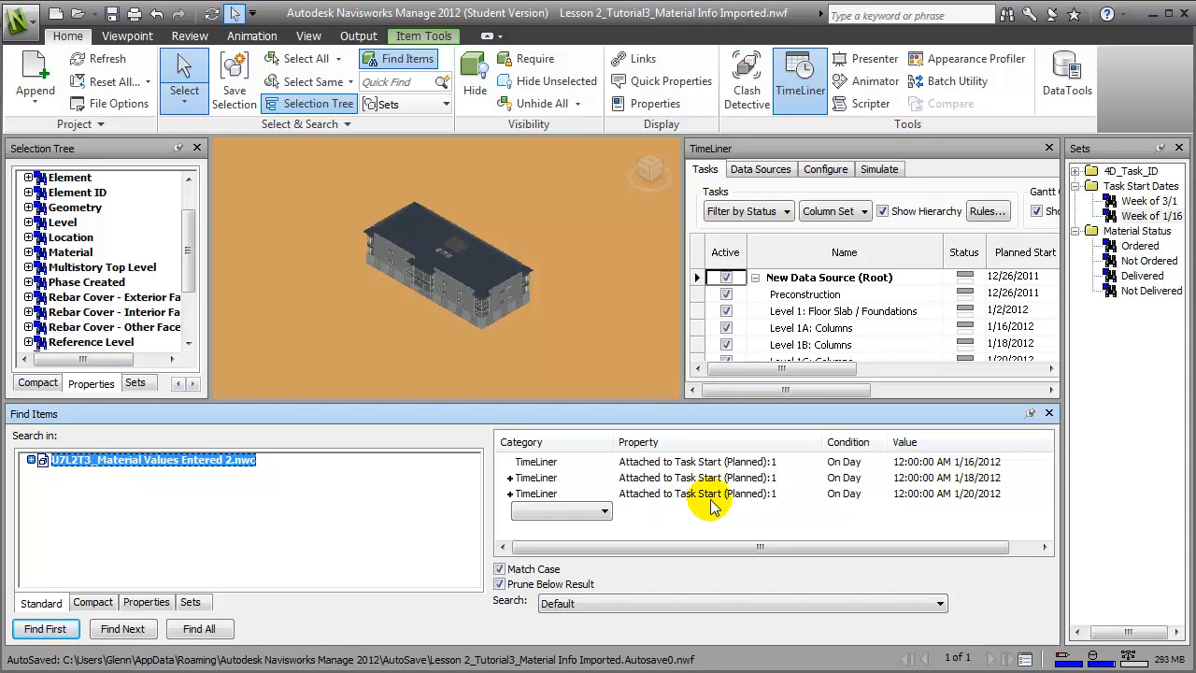
pyautogui.click(992, 464)
pyautogui.click(1042, 466)
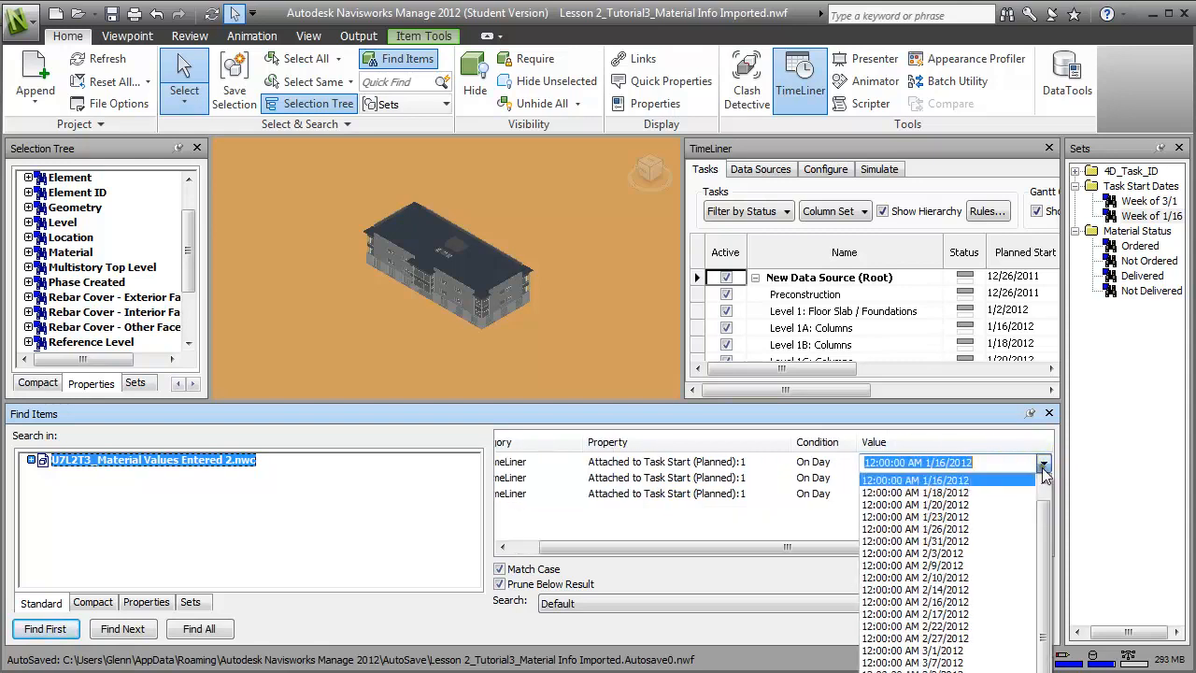
pyautogui.moveTo(1039, 510)
pyautogui.mouseDown()
pyautogui.moveTo(1046, 537)
pyautogui.moveTo(1046, 507)
pyautogui.mouseUp()
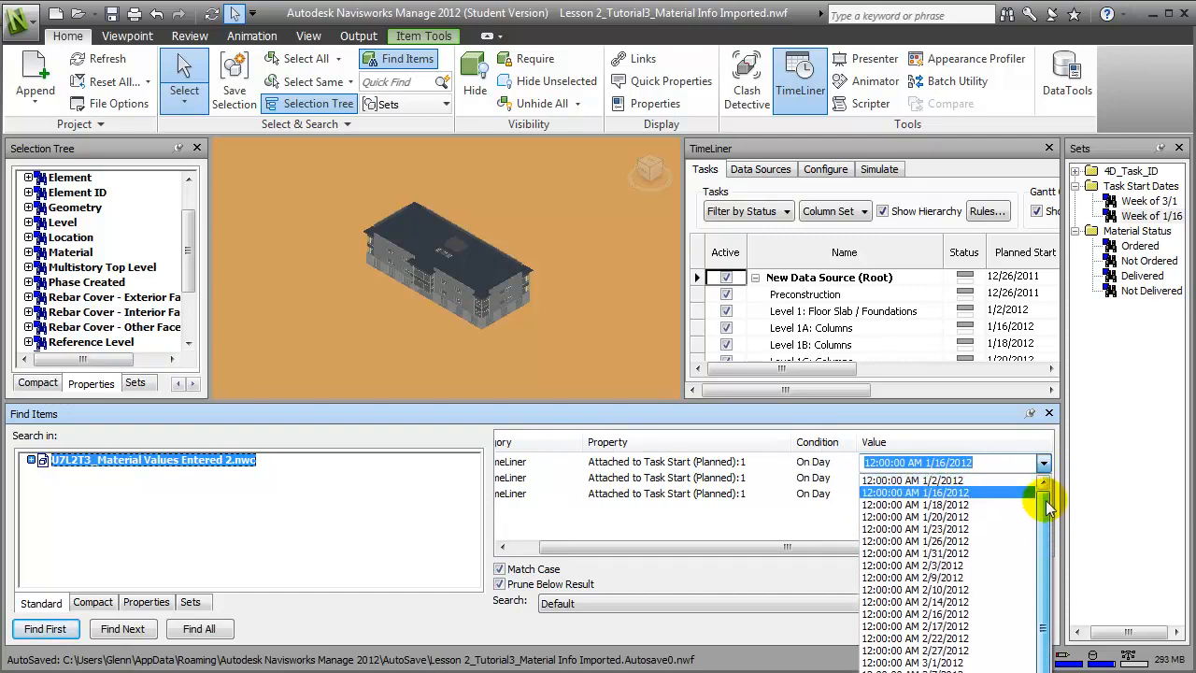
pyautogui.click(852, 422)
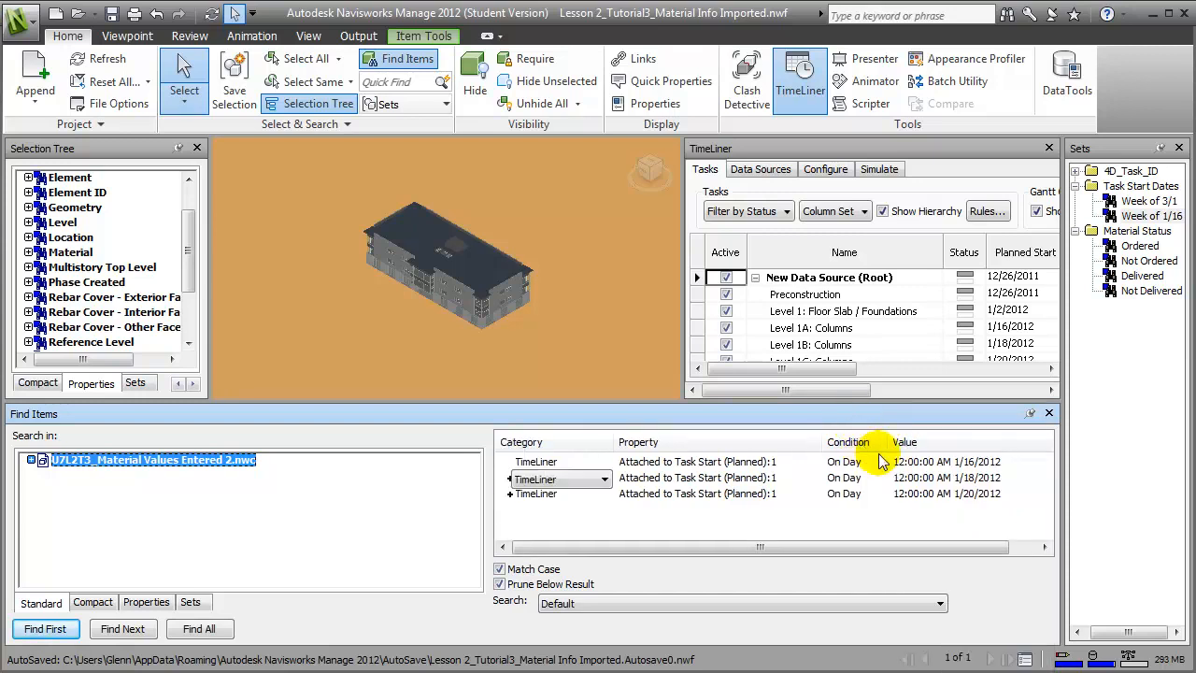
pyautogui.click(1047, 415)
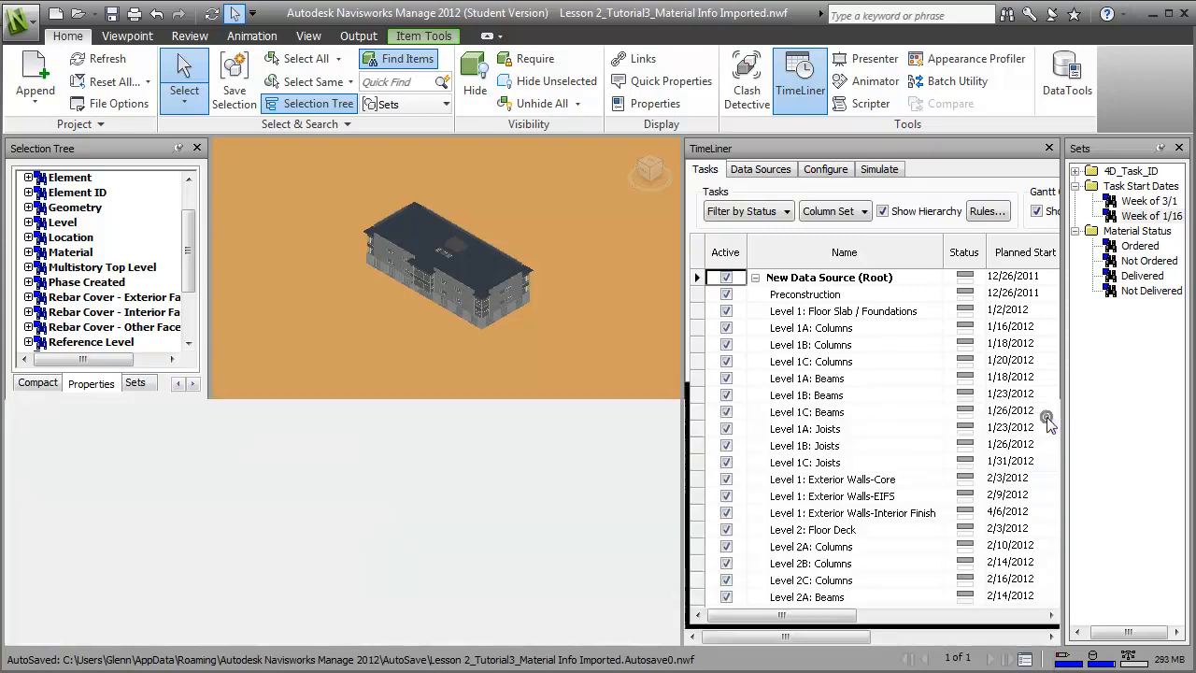
# Isolate the elements of the Week of 1/16 set by hiding everything else, leaving nothing selected
pyautogui.click(1138, 216)
pyautogui.click(1136, 222)
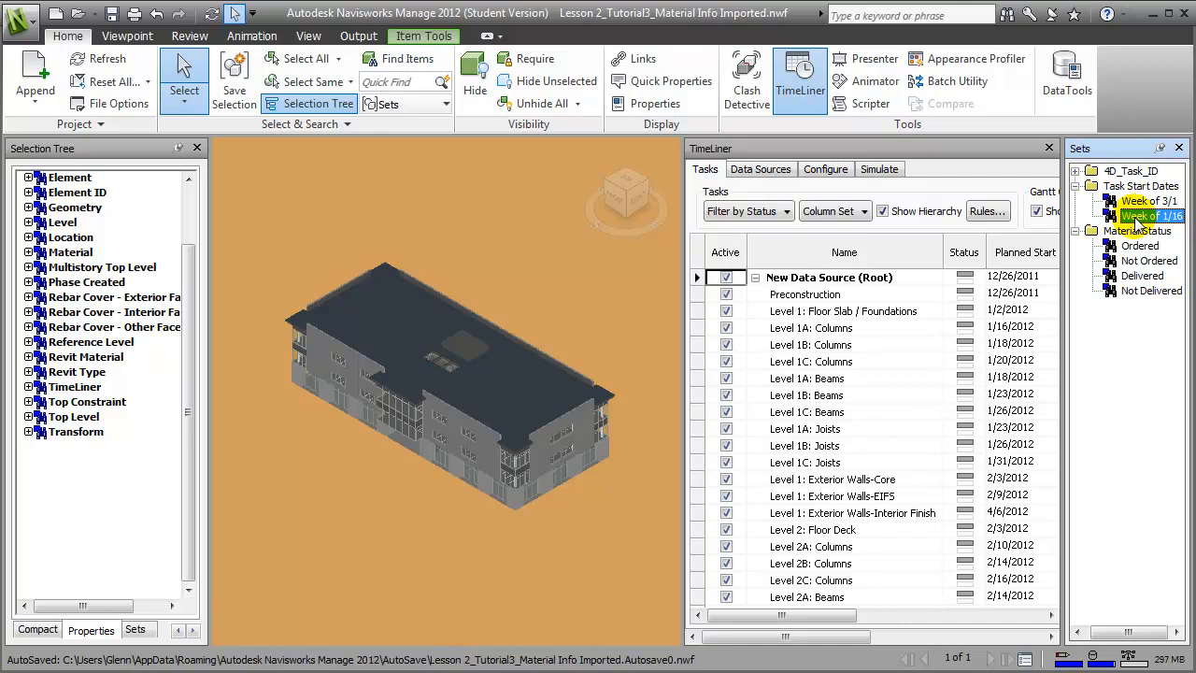
pyautogui.click(572, 86)
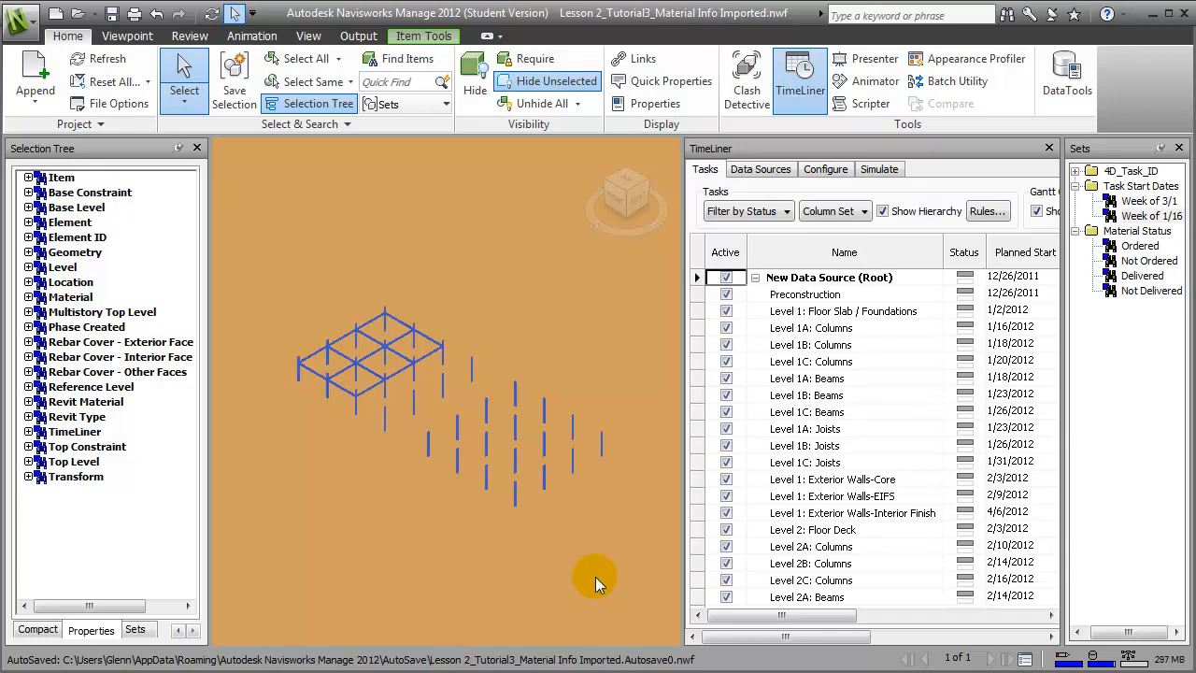
pyautogui.click(1114, 354)
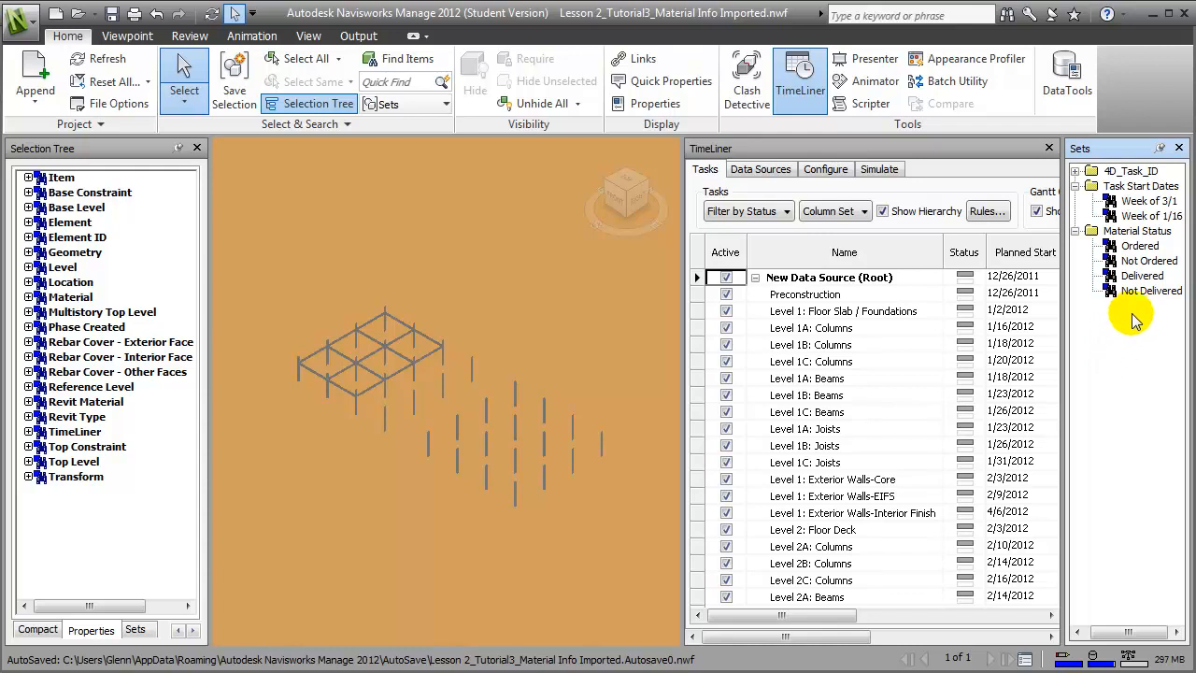
# Override the color of the elements in the Delivered set with dark green and clear the selection
pyautogui.click(1145, 277)
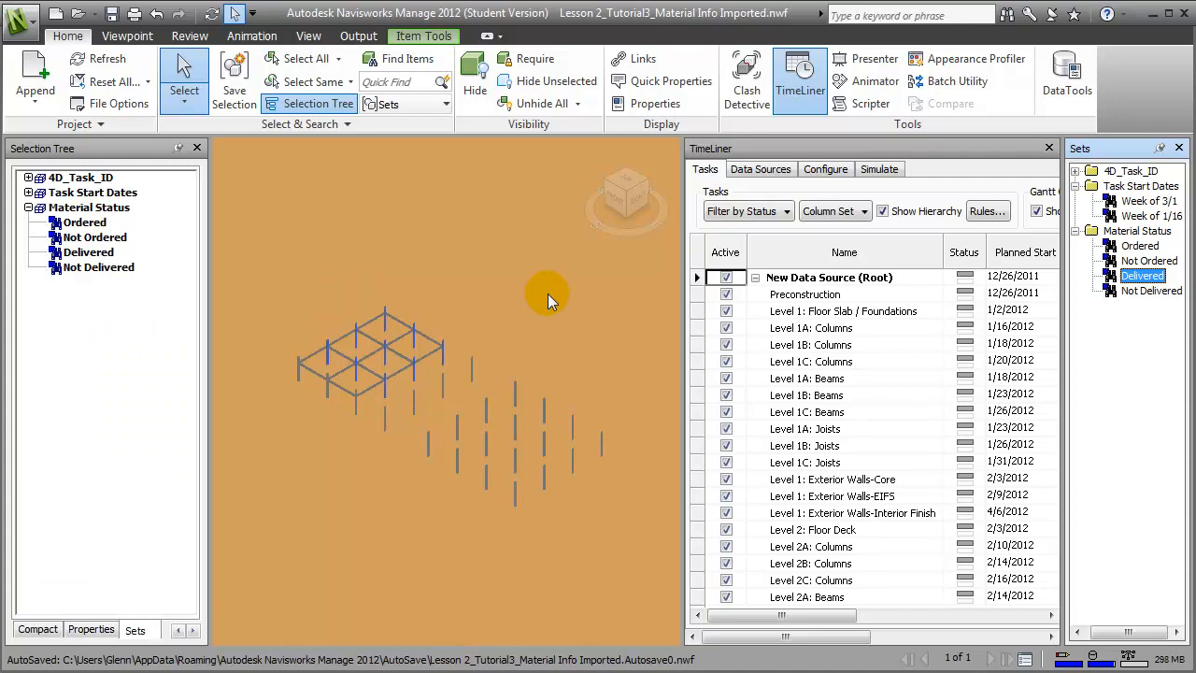
pyautogui.rightClick(386, 322)
pyautogui.moveTo(474, 646)
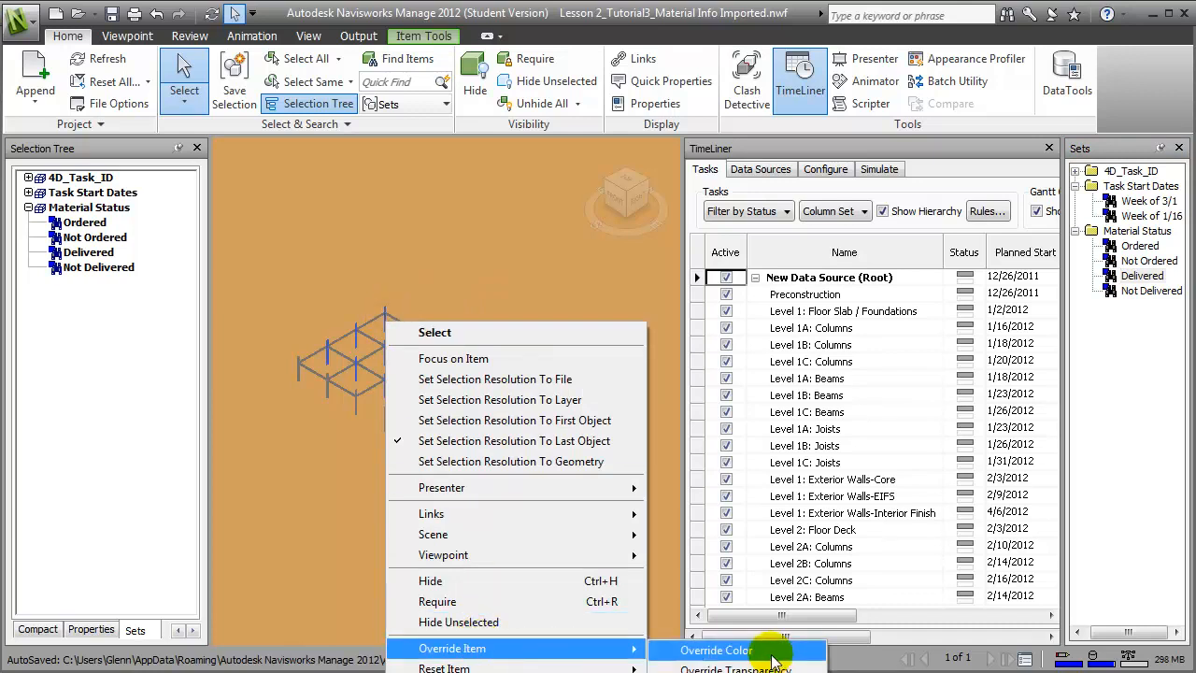
pyautogui.click(729, 650)
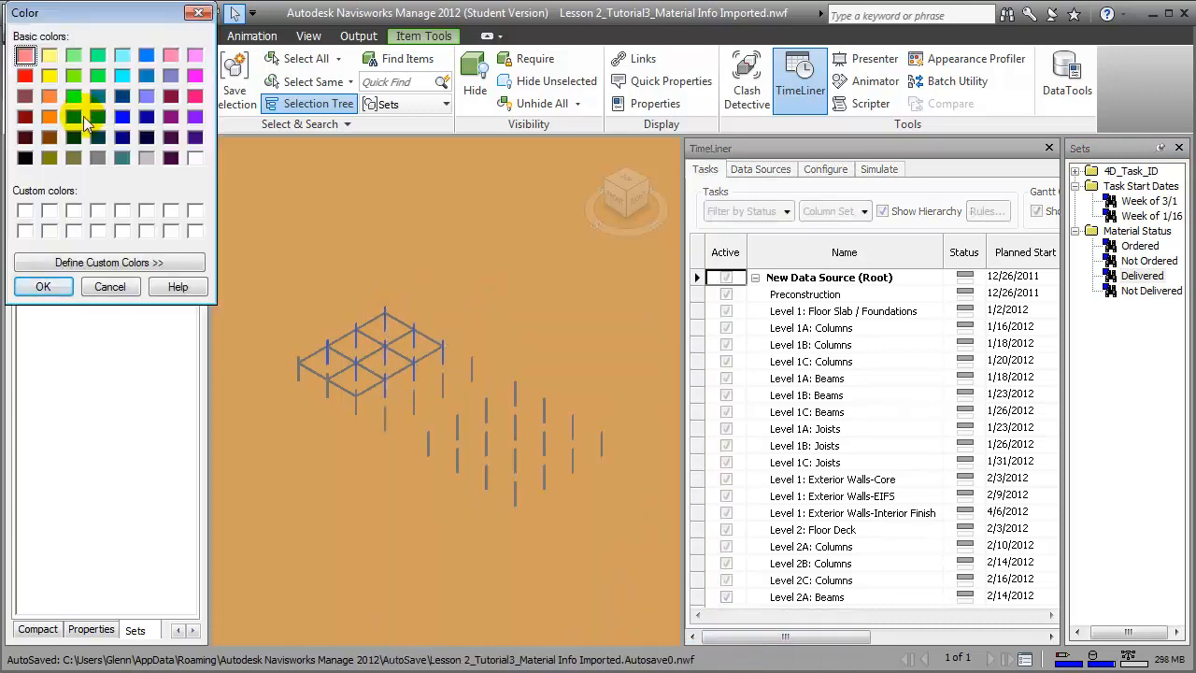
pyautogui.click(74, 116)
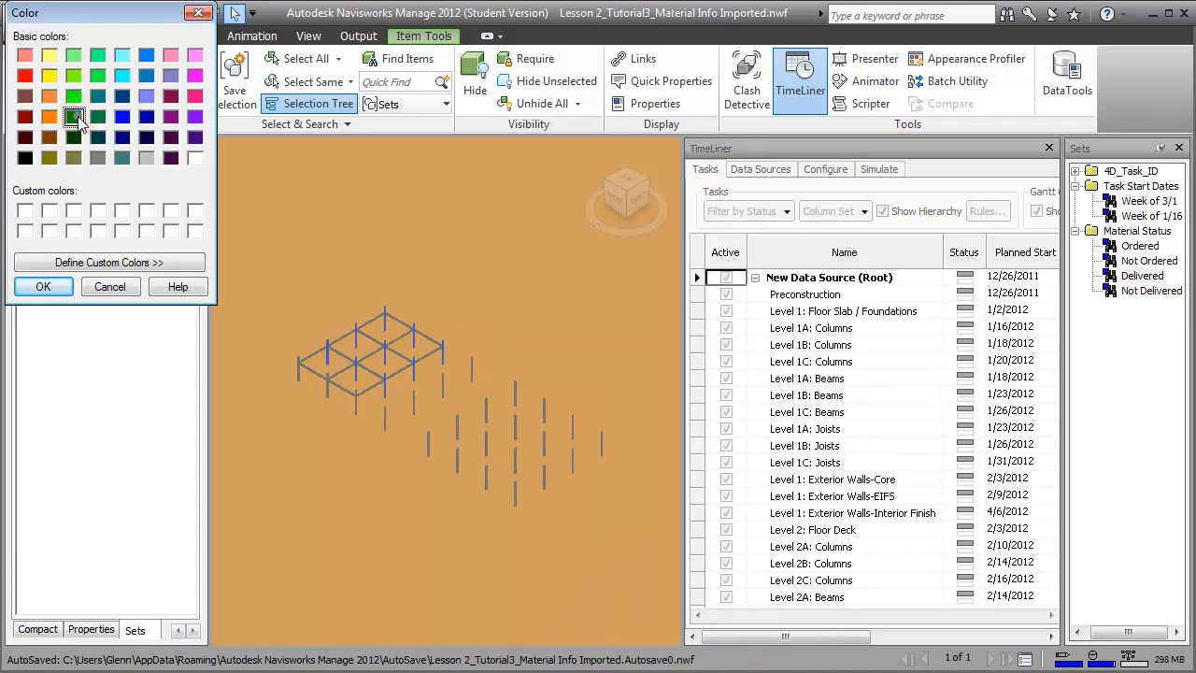
pyautogui.click(43, 286)
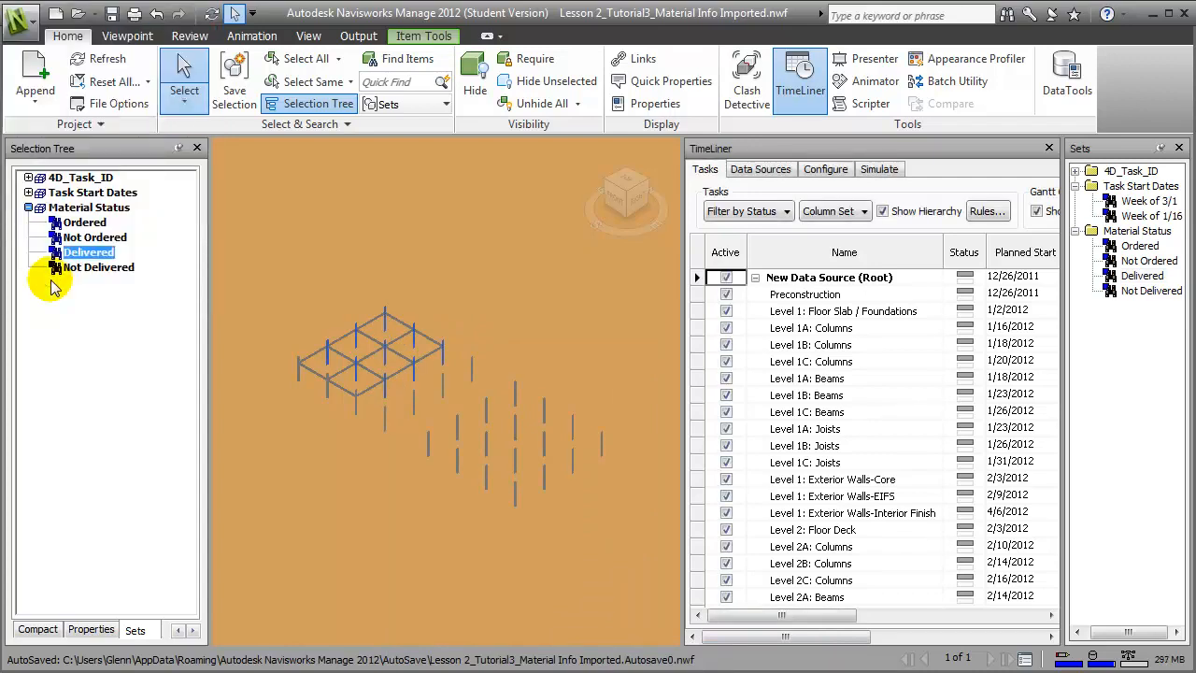
pyautogui.click(520, 253)
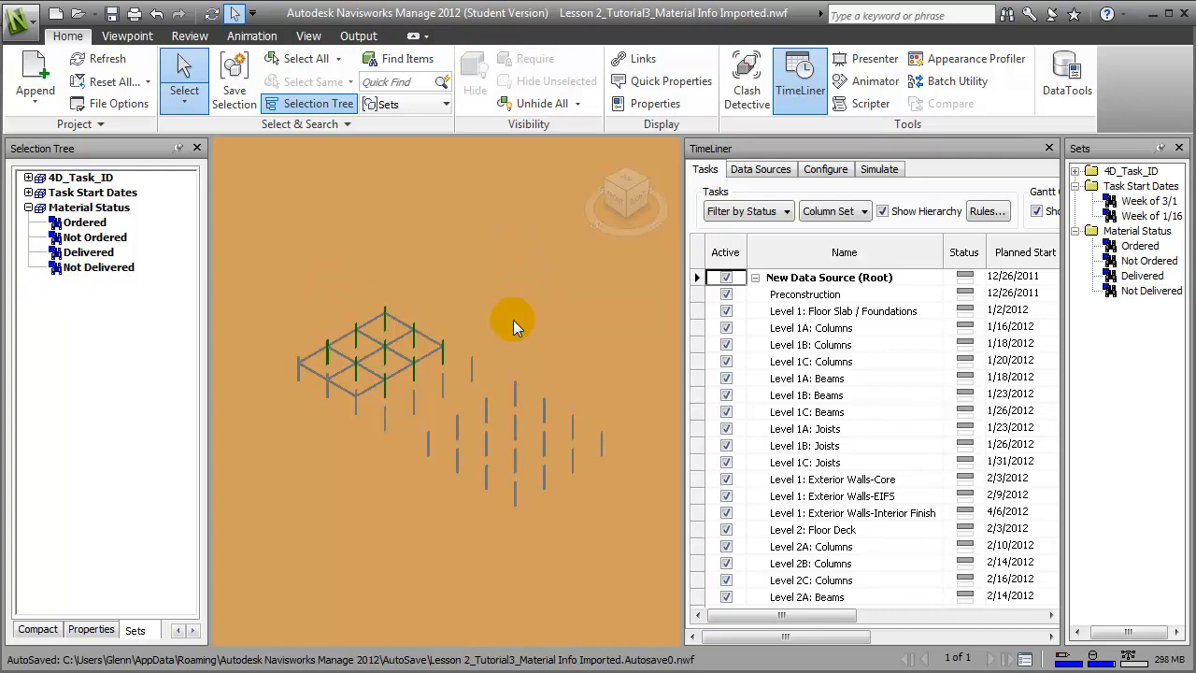
# Override the color of the elements in the Not Delivered set with red and clear the selection
pyautogui.click(1127, 293)
pyautogui.click(1112, 334)
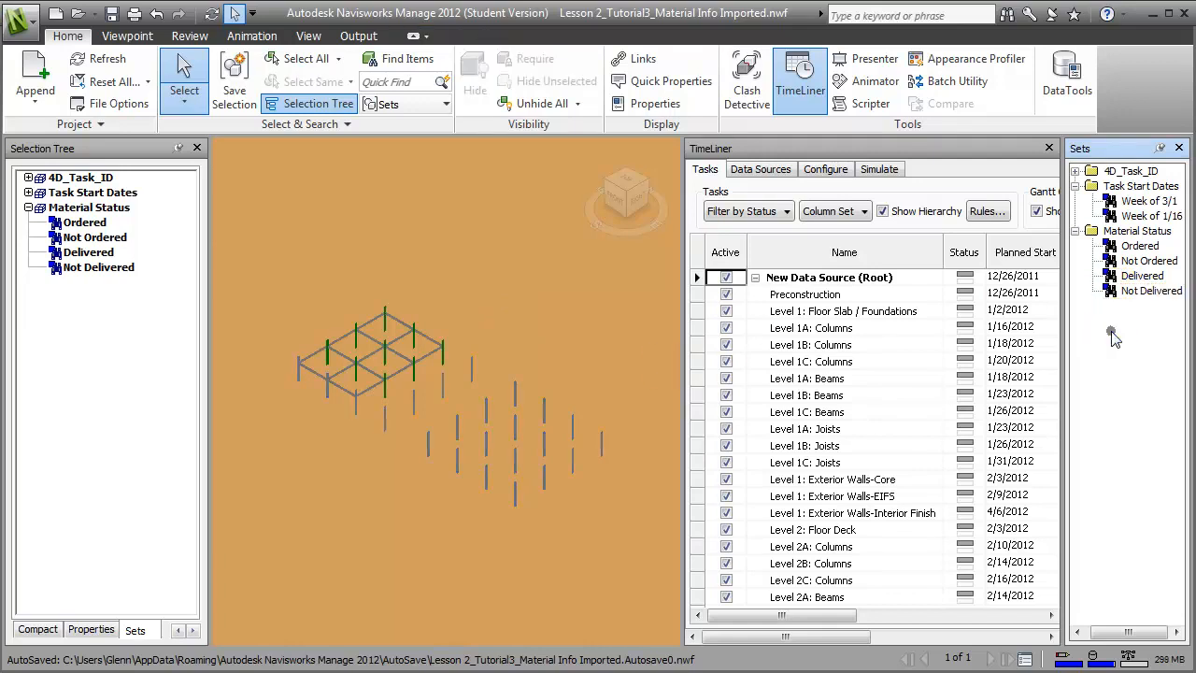
pyautogui.click(1121, 290)
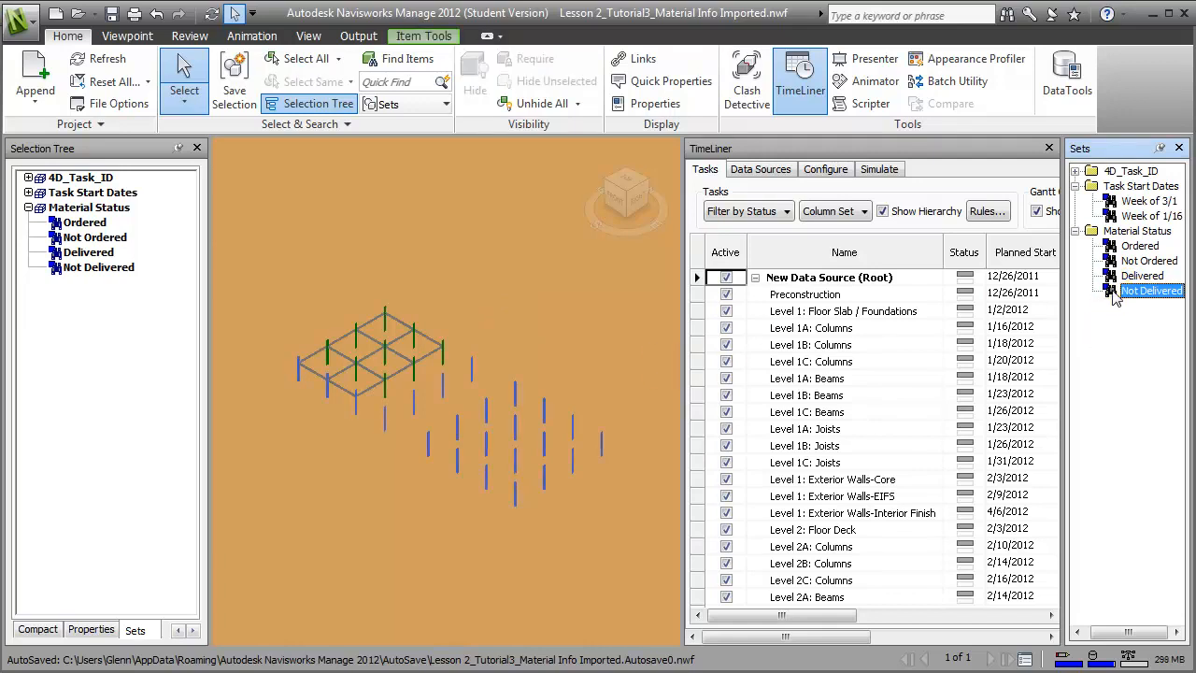
pyautogui.rightClick(544, 407)
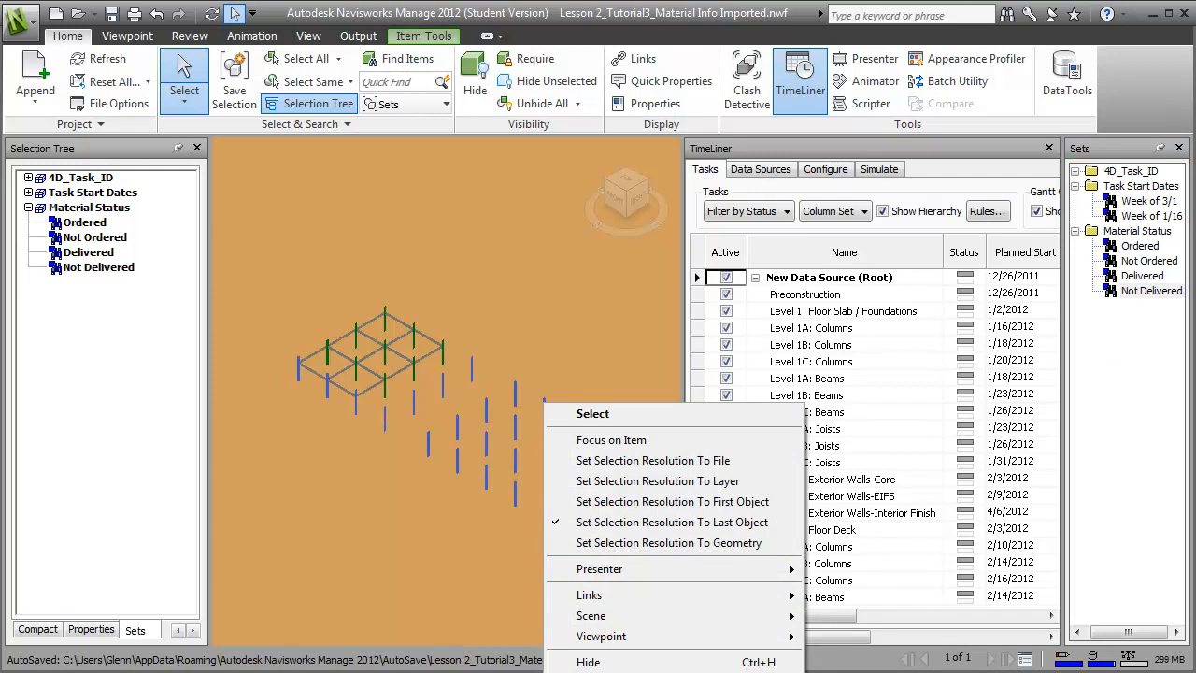
pyautogui.click(607, 671)
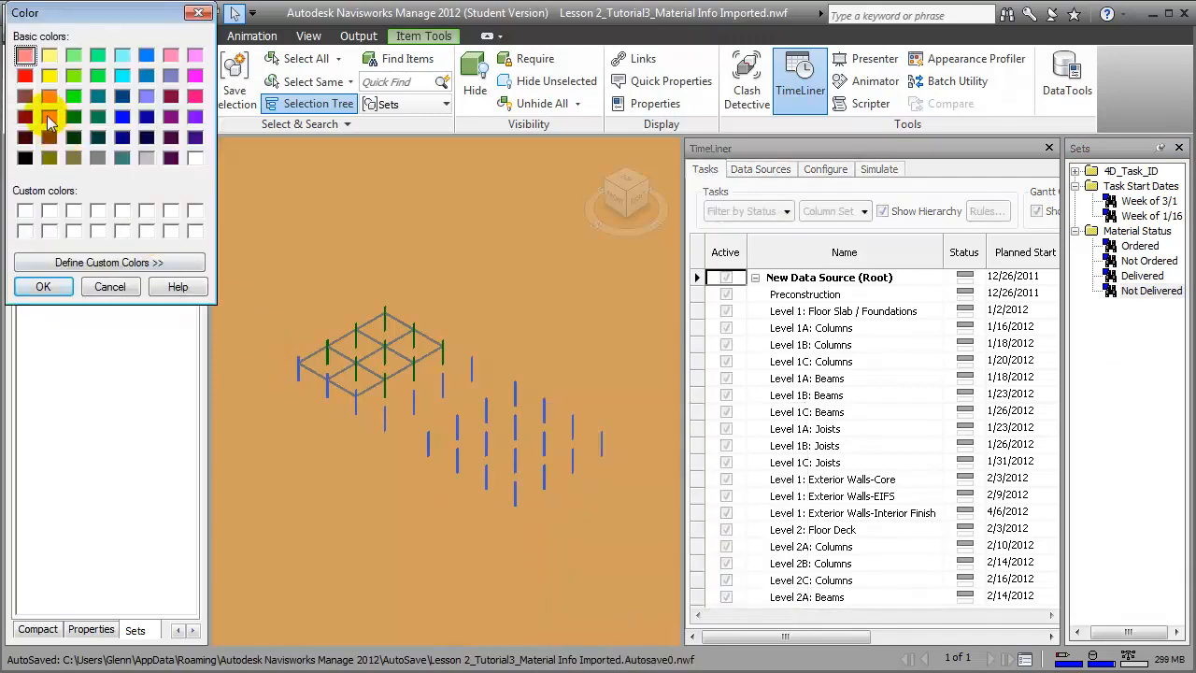
pyautogui.click(24, 75)
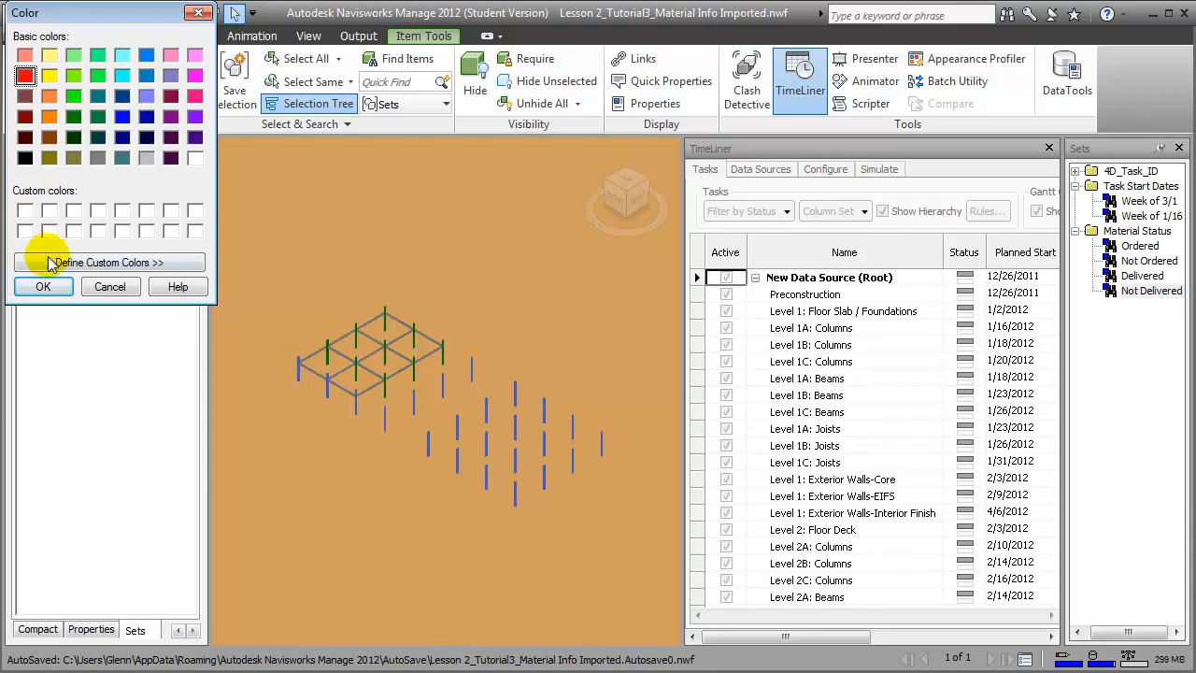
pyautogui.click(43, 287)
pyautogui.click(346, 547)
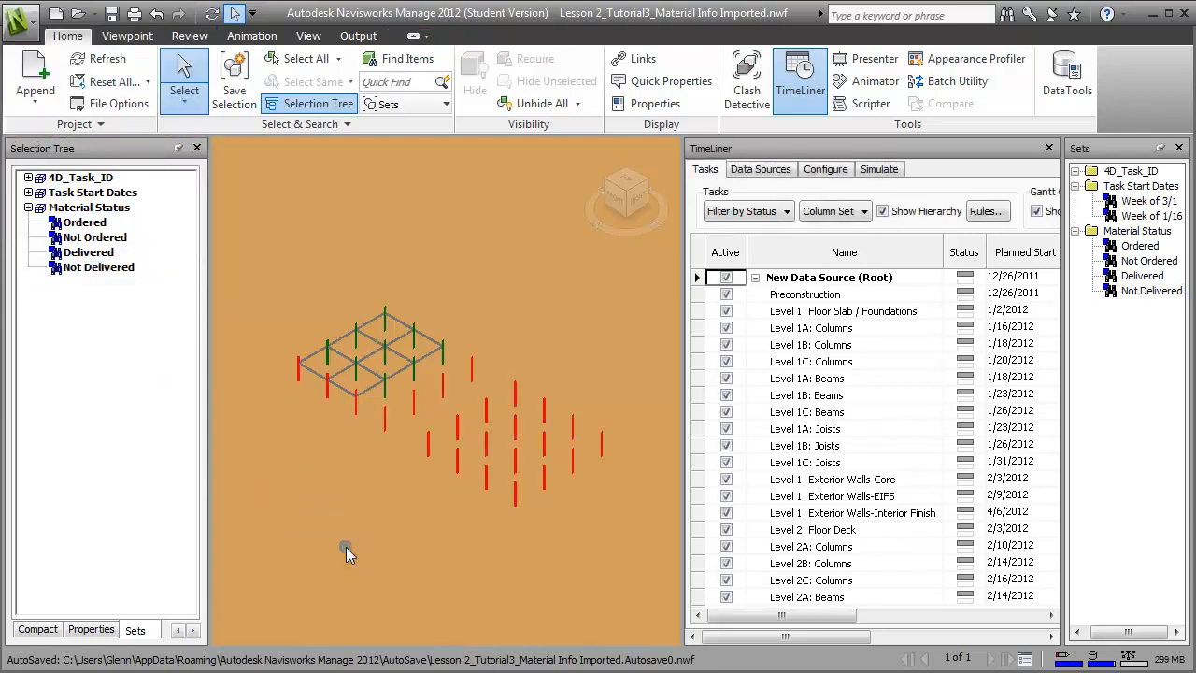